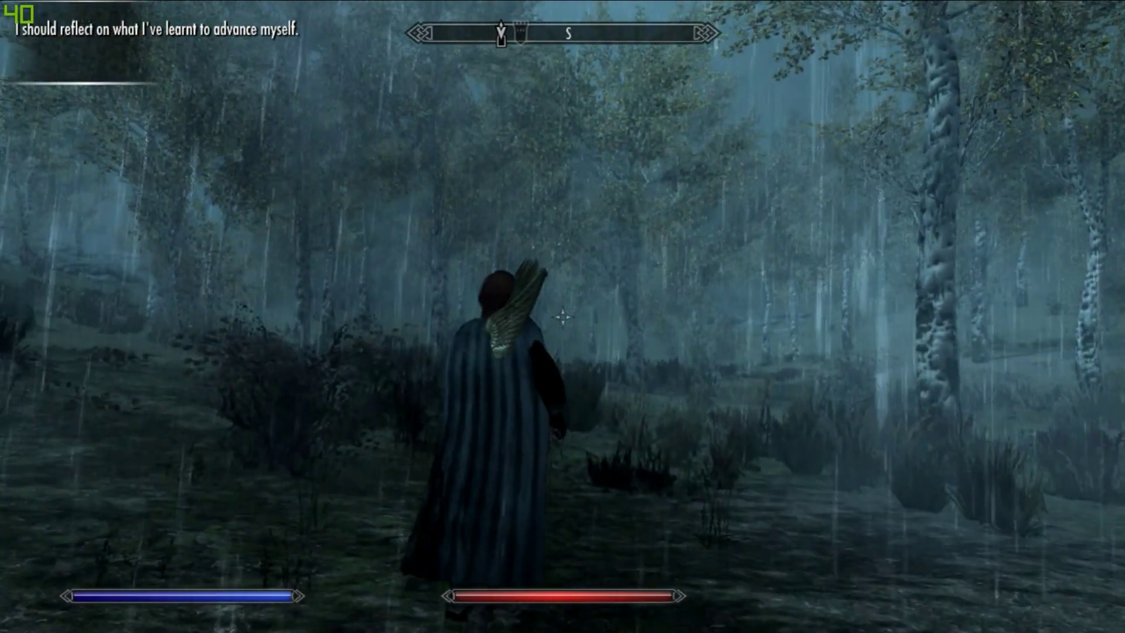
key(w)
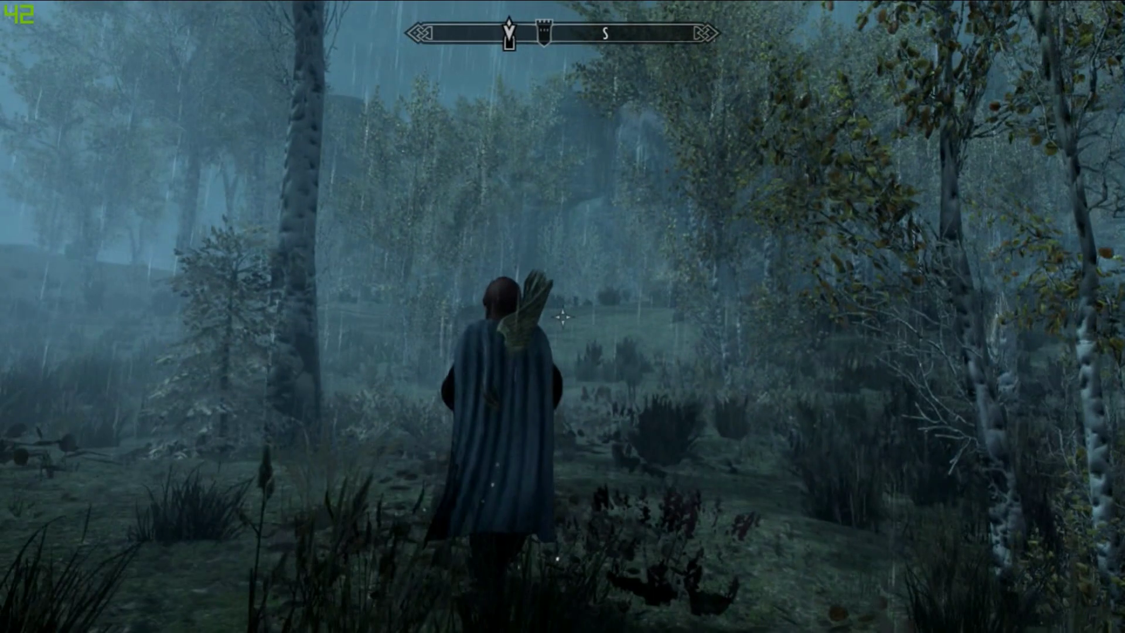
key(w)
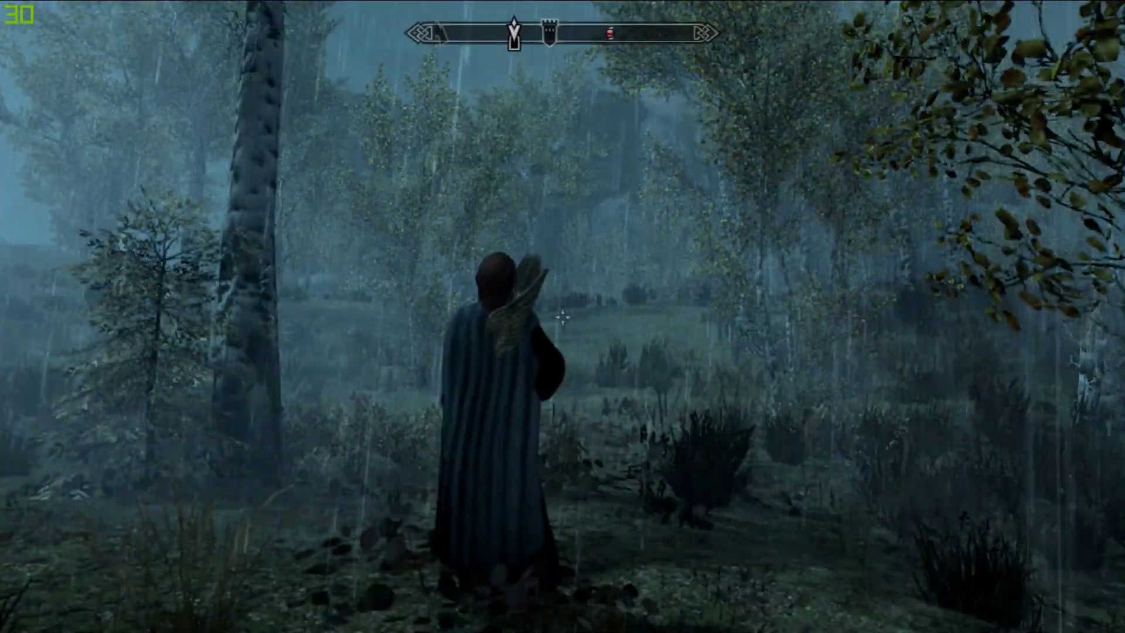
key(w)
key(w)
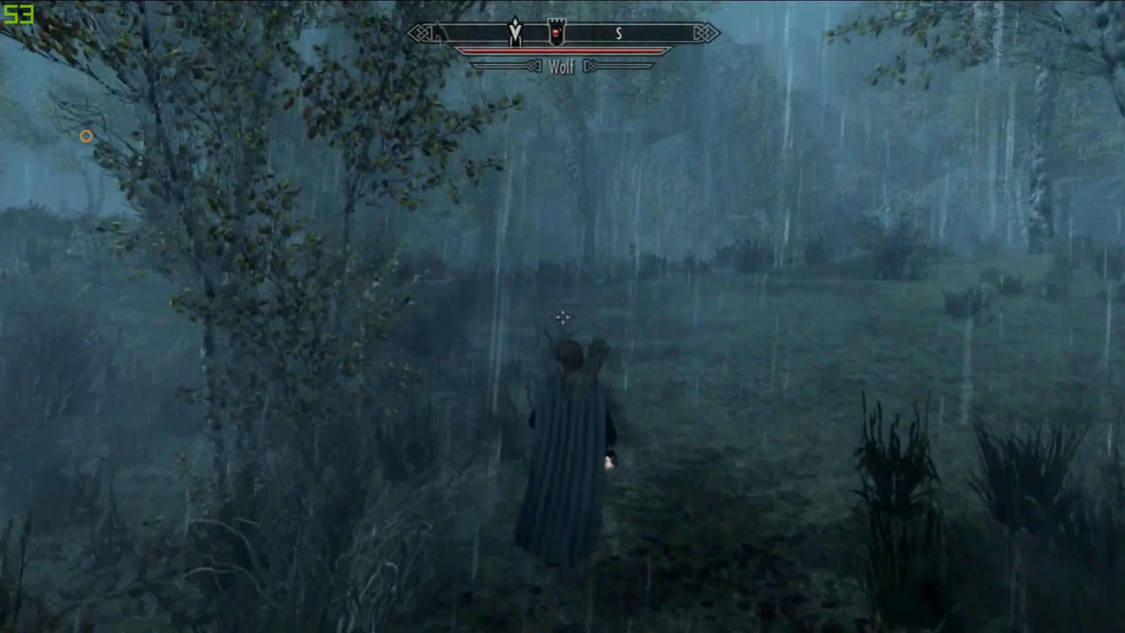
right_click(561, 316)
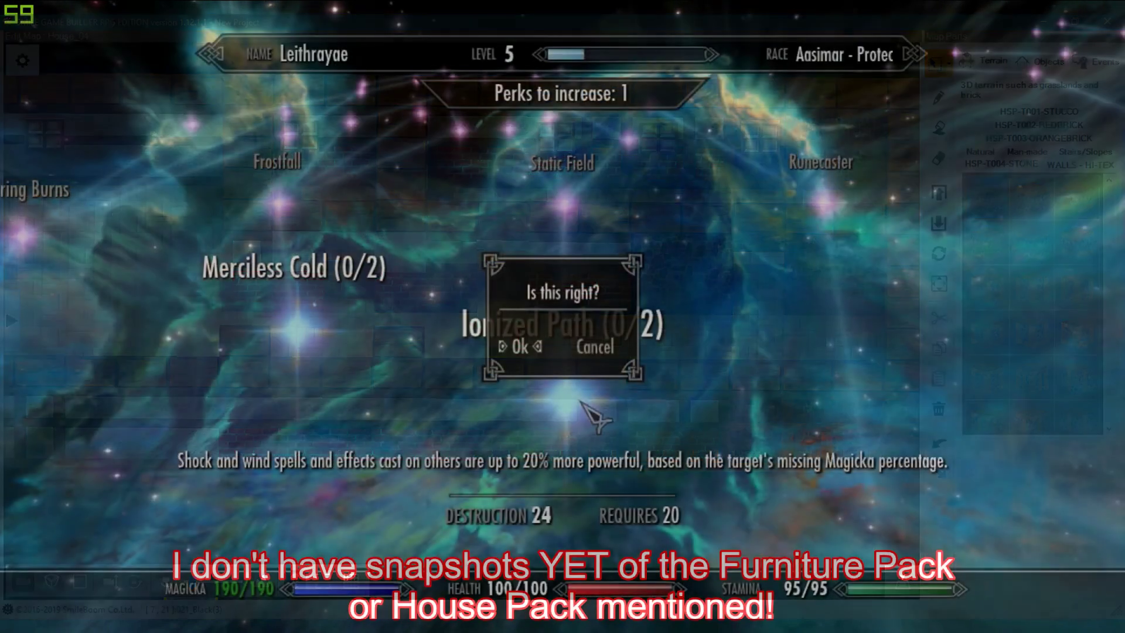
key(e)
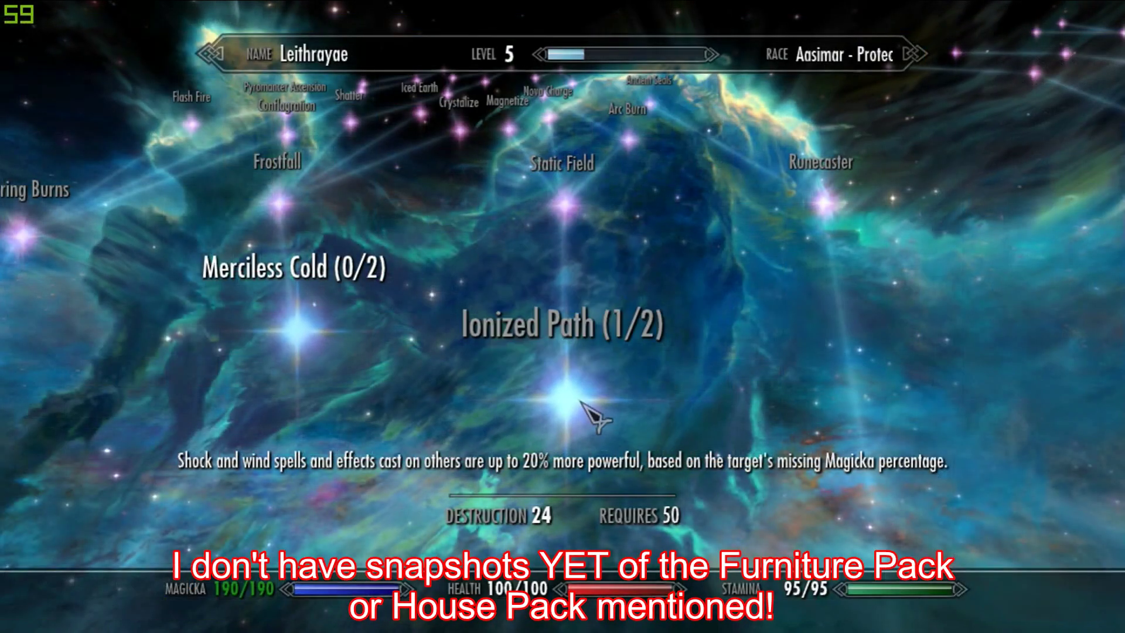
key(Tab)
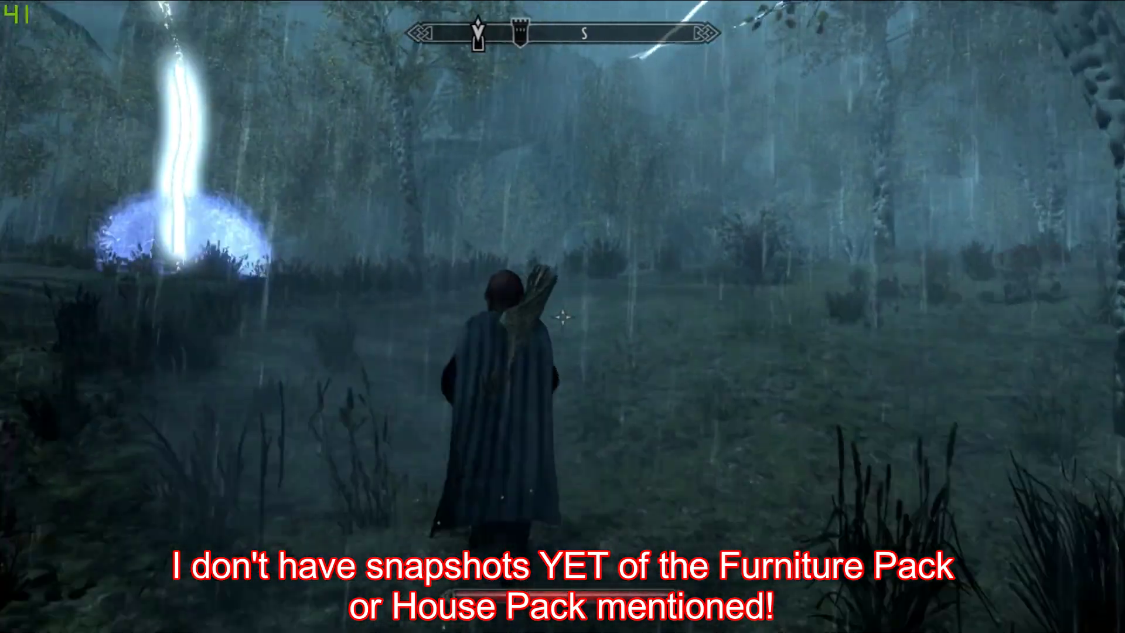
key(w)
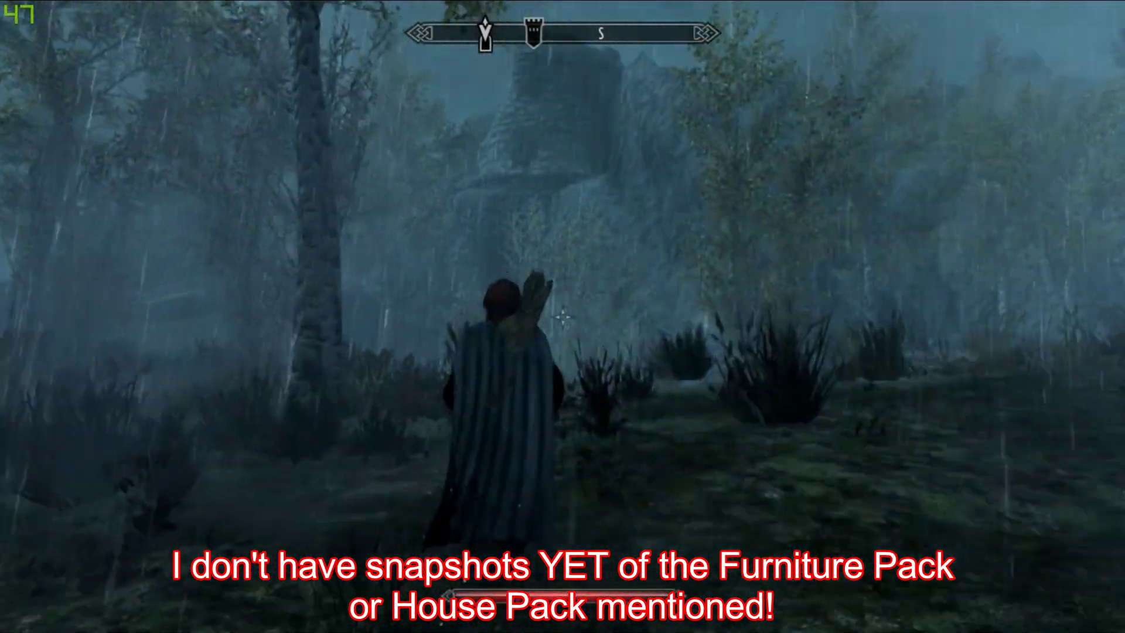
key(w)
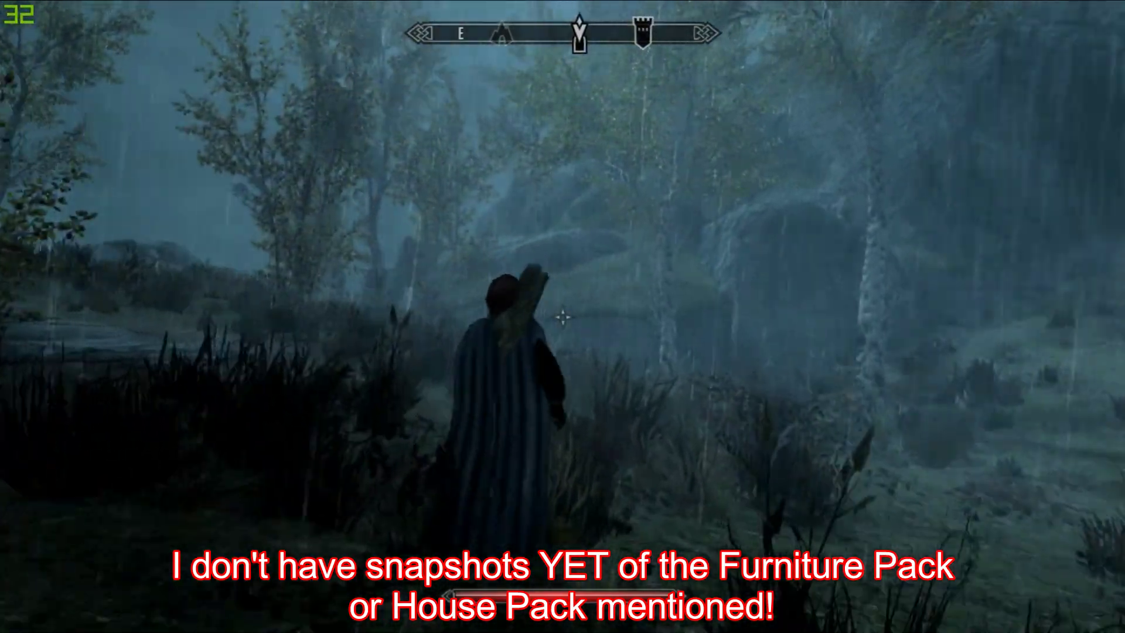
key(w)
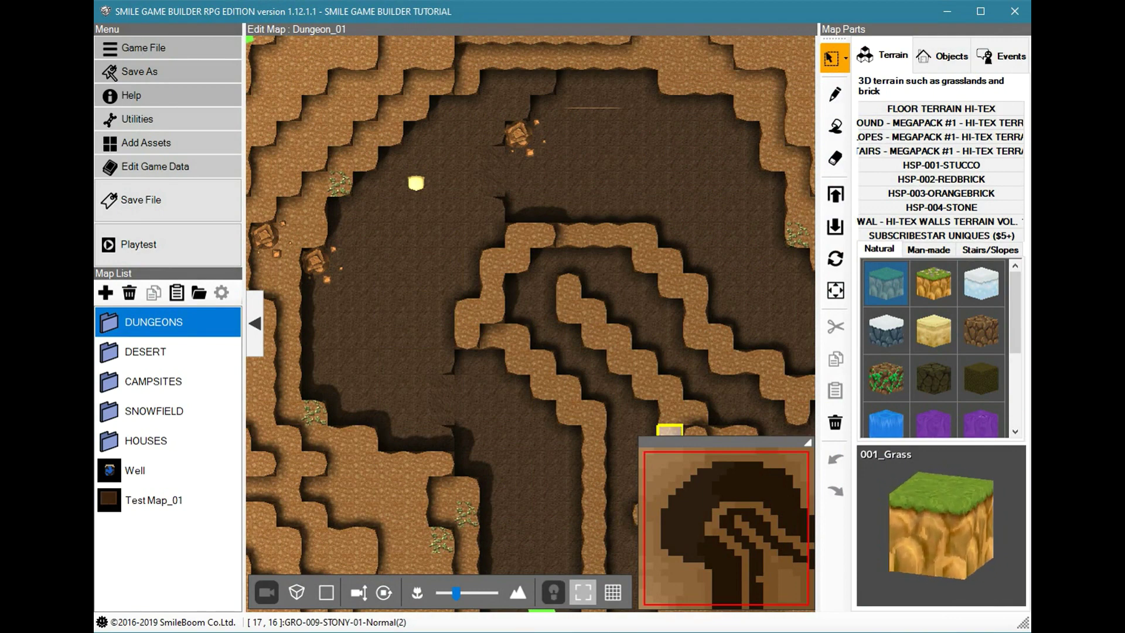
Open the Variables Setup common event from the game data.
click(195, 161)
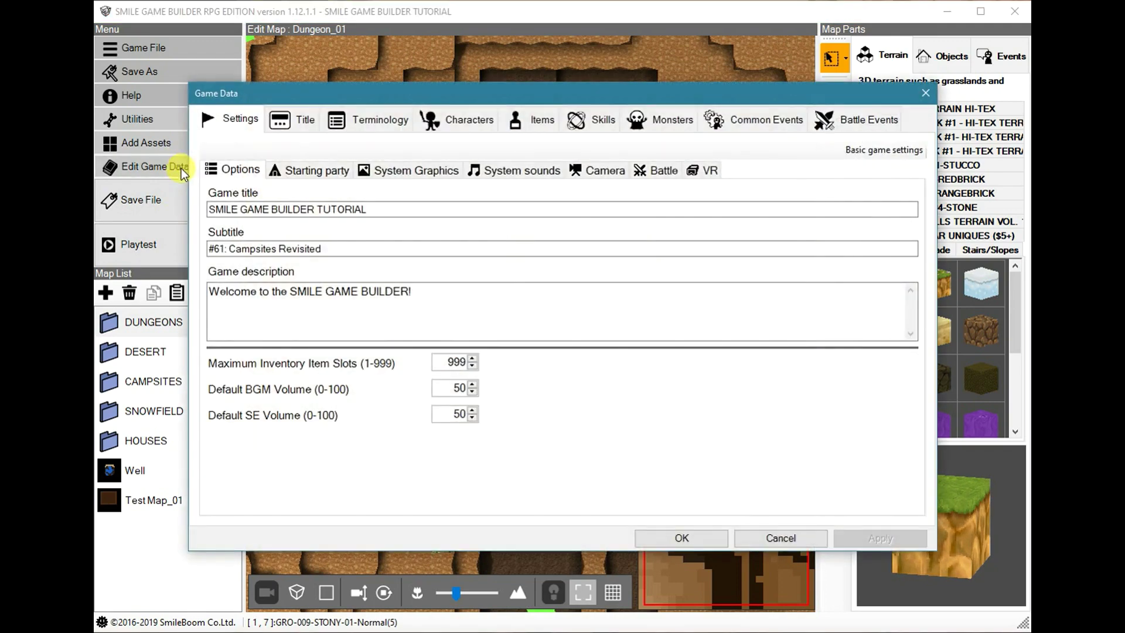
click(743, 126)
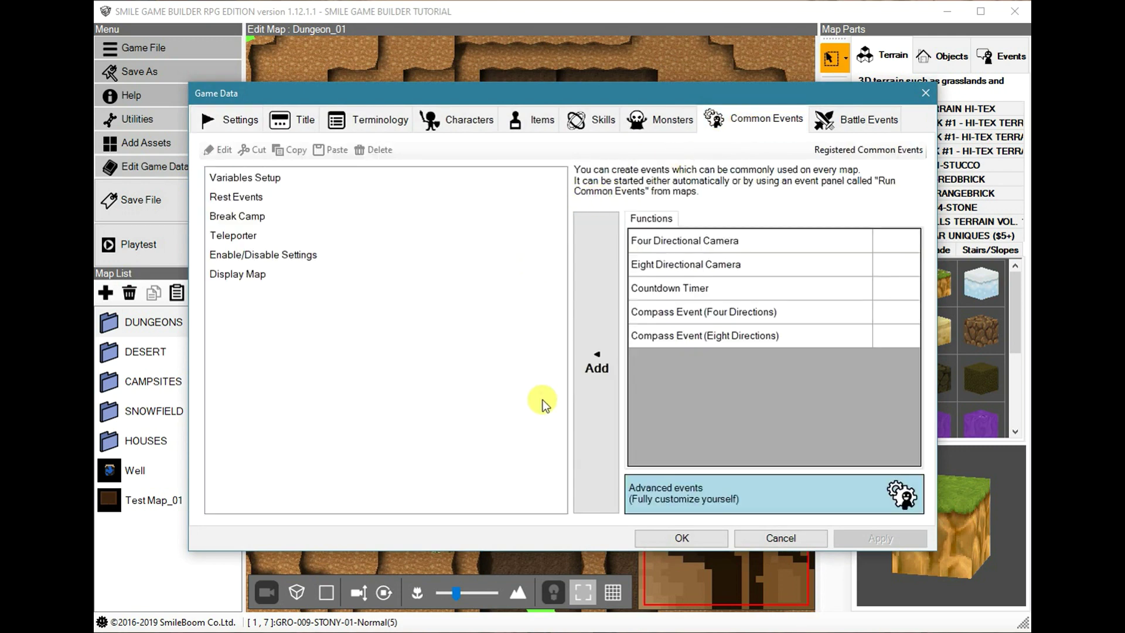
click(239, 182)
click(238, 183)
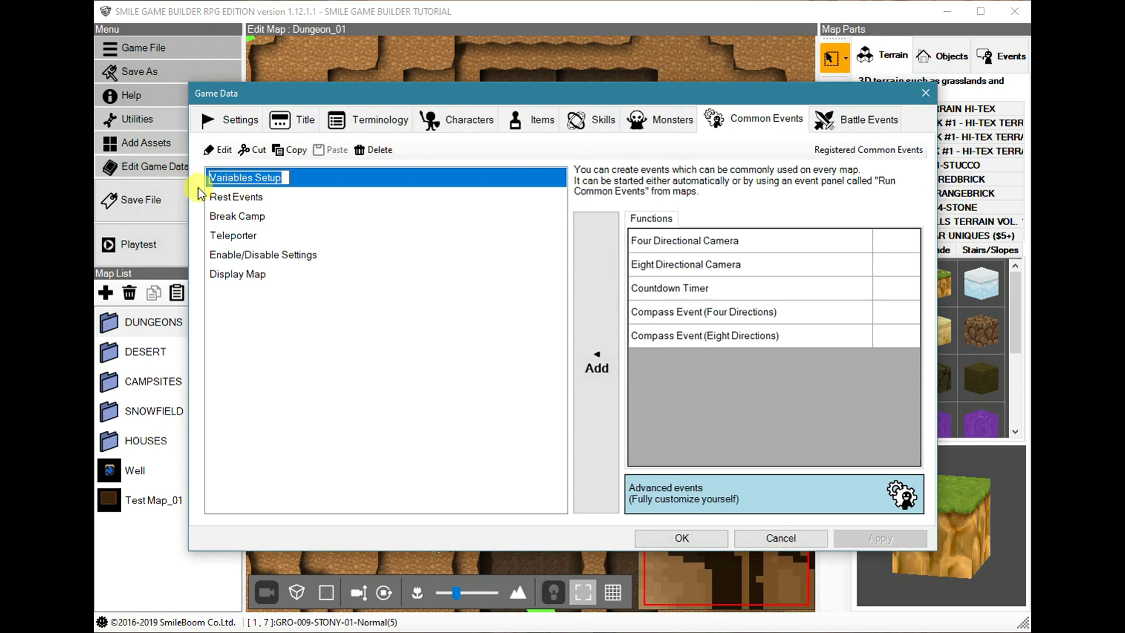
click(255, 198)
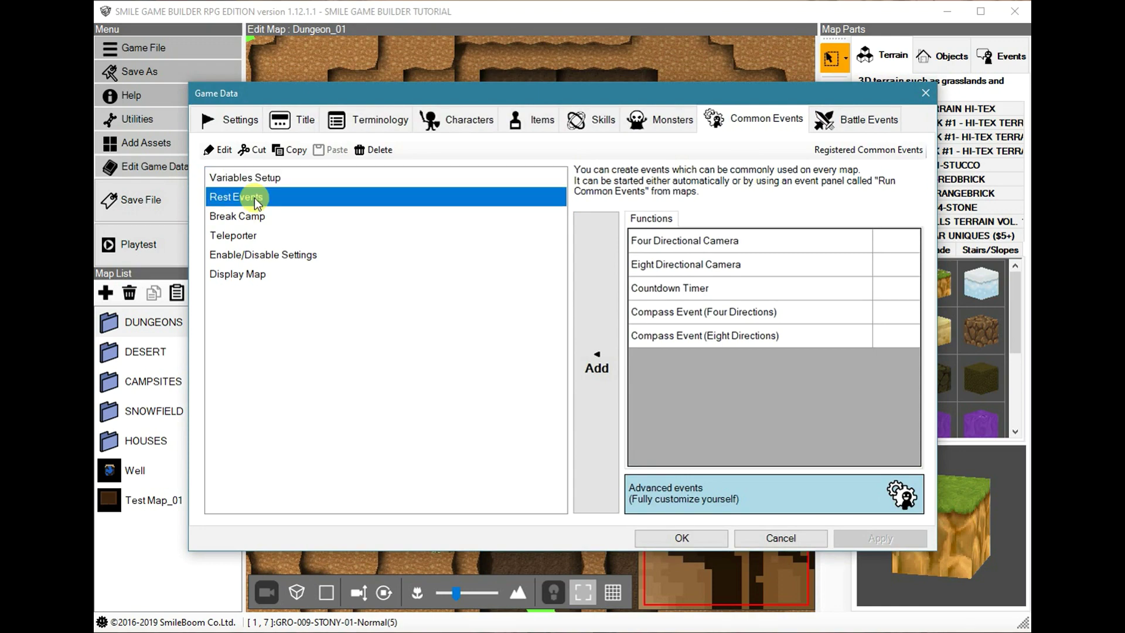
click(235, 180)
double_click(239, 178)
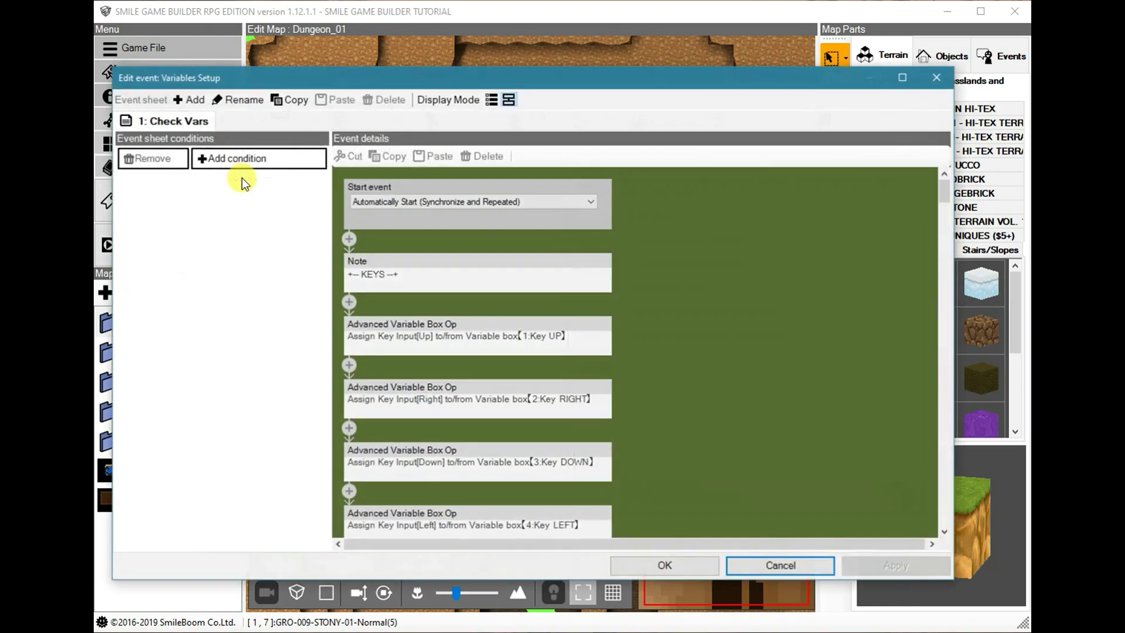
Examine the key, camera, player, playtime and money variable assignments of Variables Setup as a list, and close the event without saving.
click(491, 101)
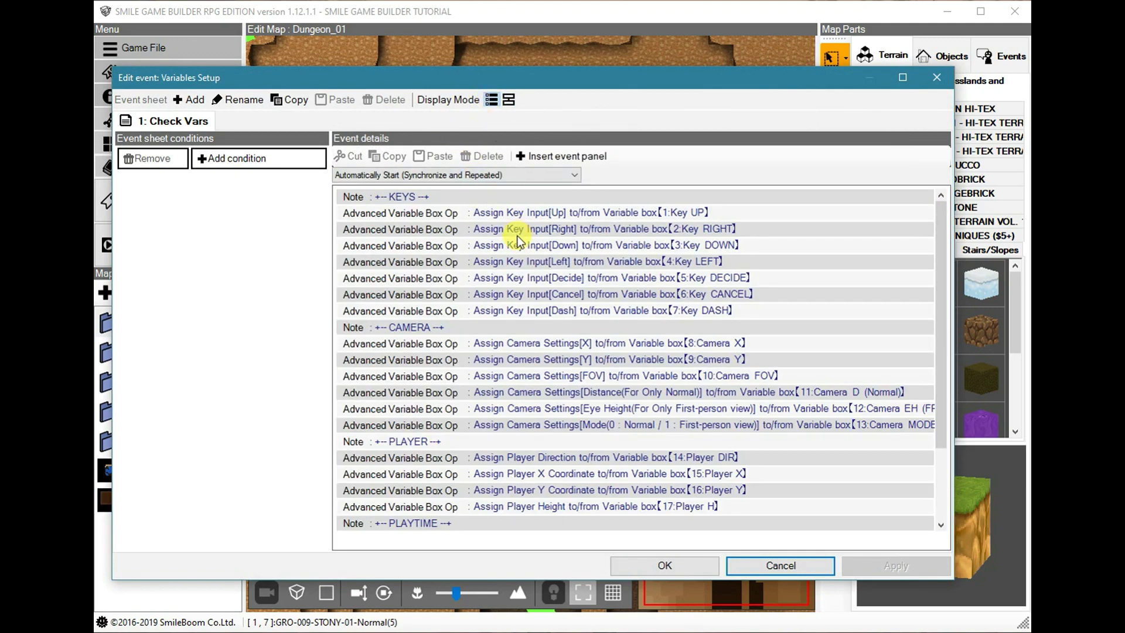
scroll(518, 236, down, 1)
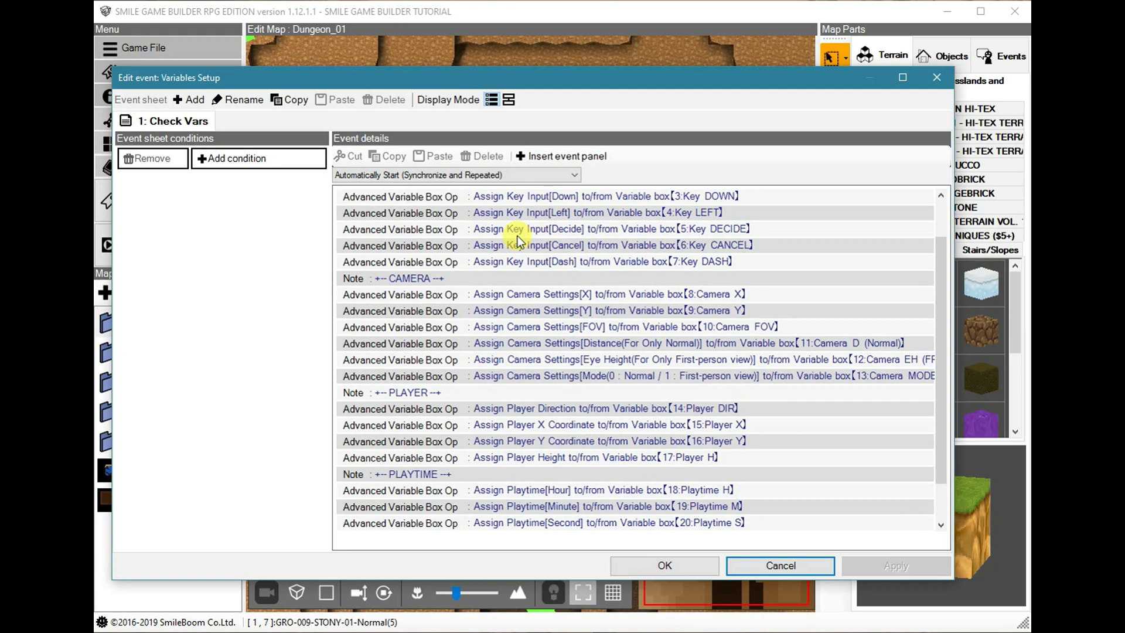
scroll(518, 236, up, 1)
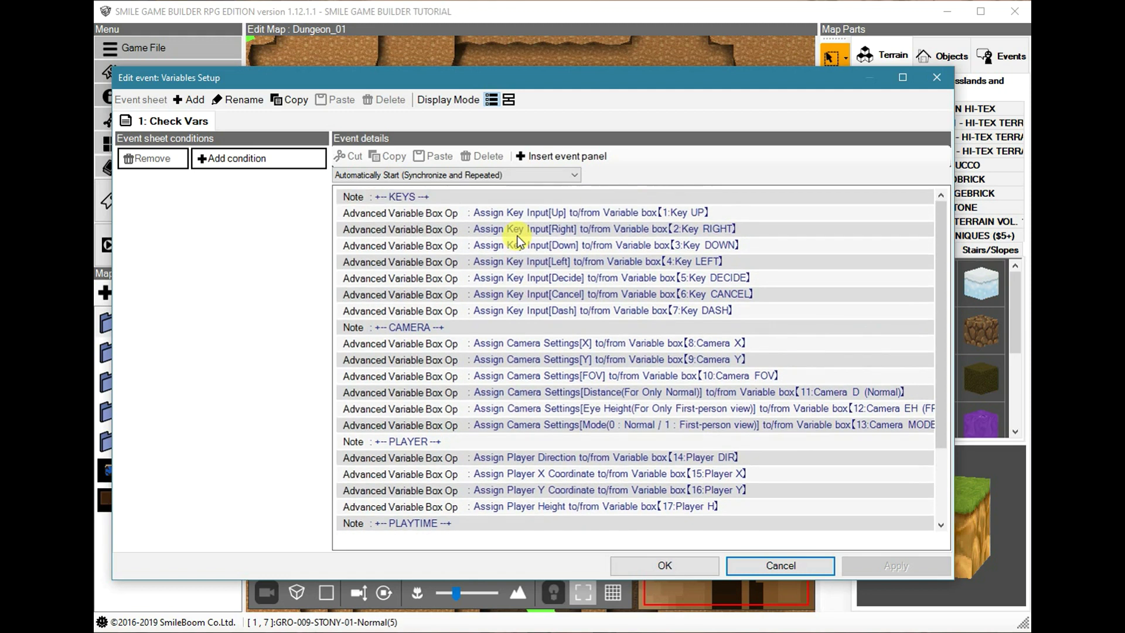
click(413, 199)
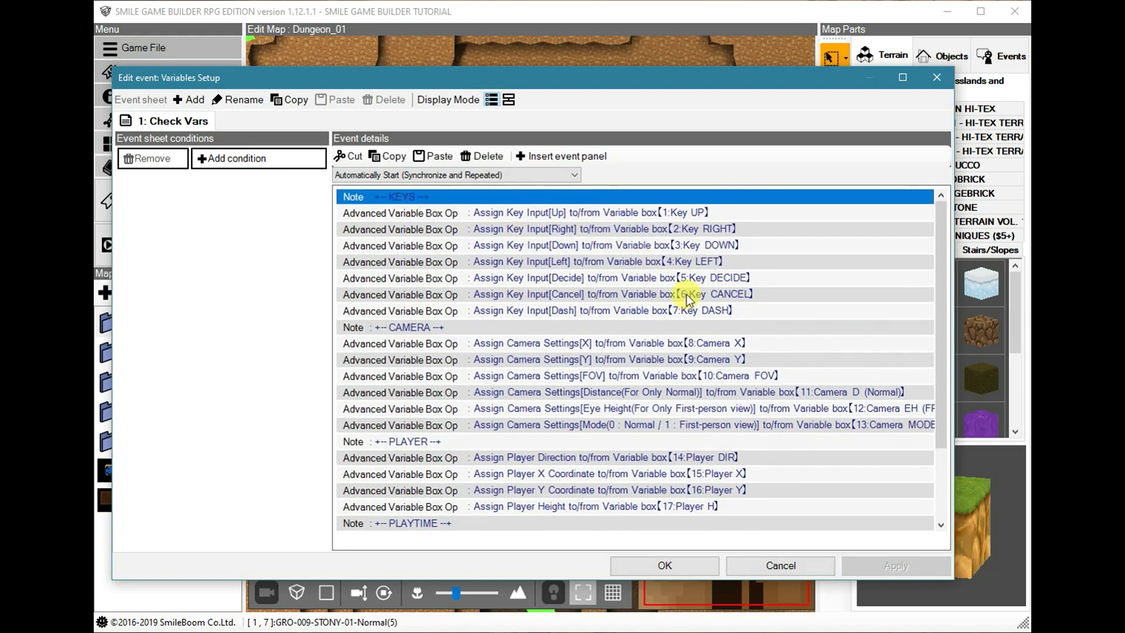
scroll(687, 294, down, 1)
scroll(697, 299, down, 1)
scroll(697, 300, up, 2)
click(676, 312)
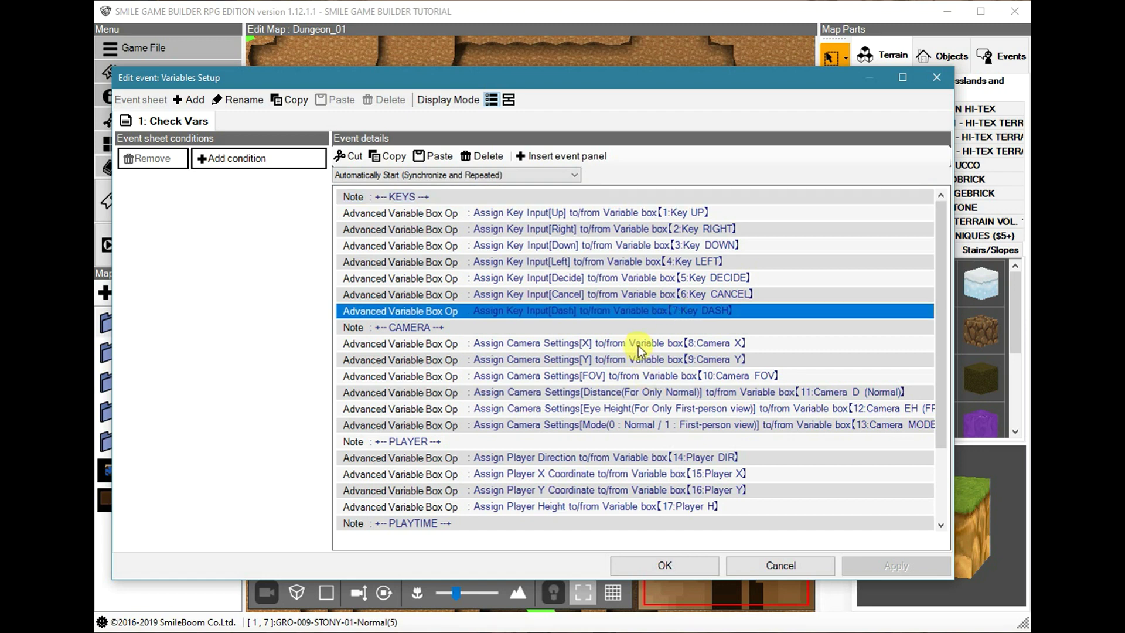
scroll(638, 345, down, 2)
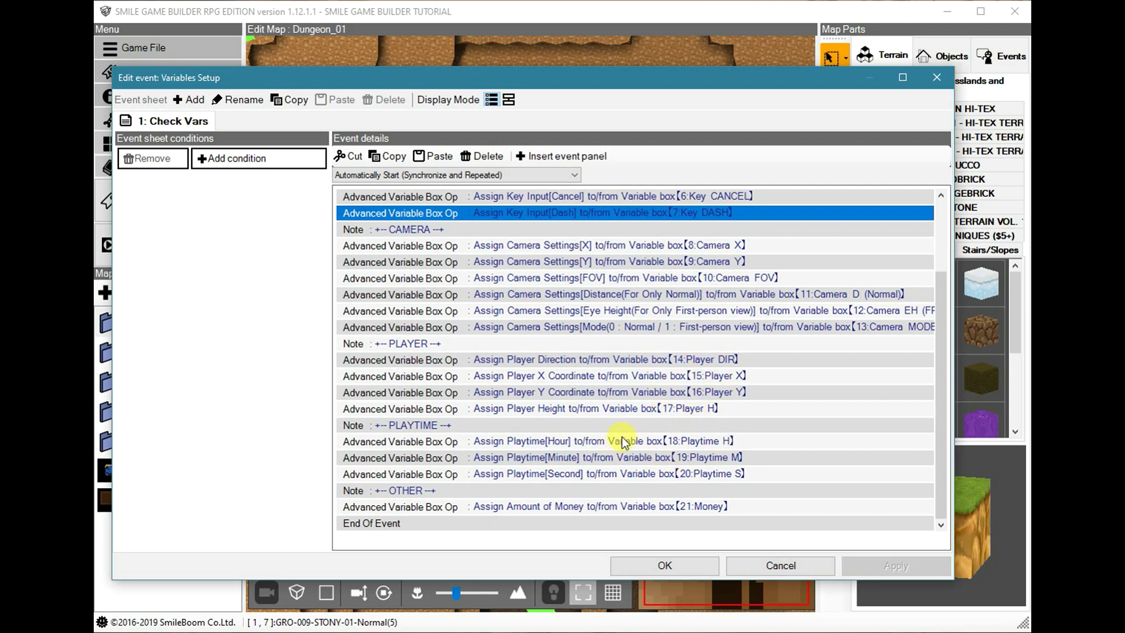
click(693, 508)
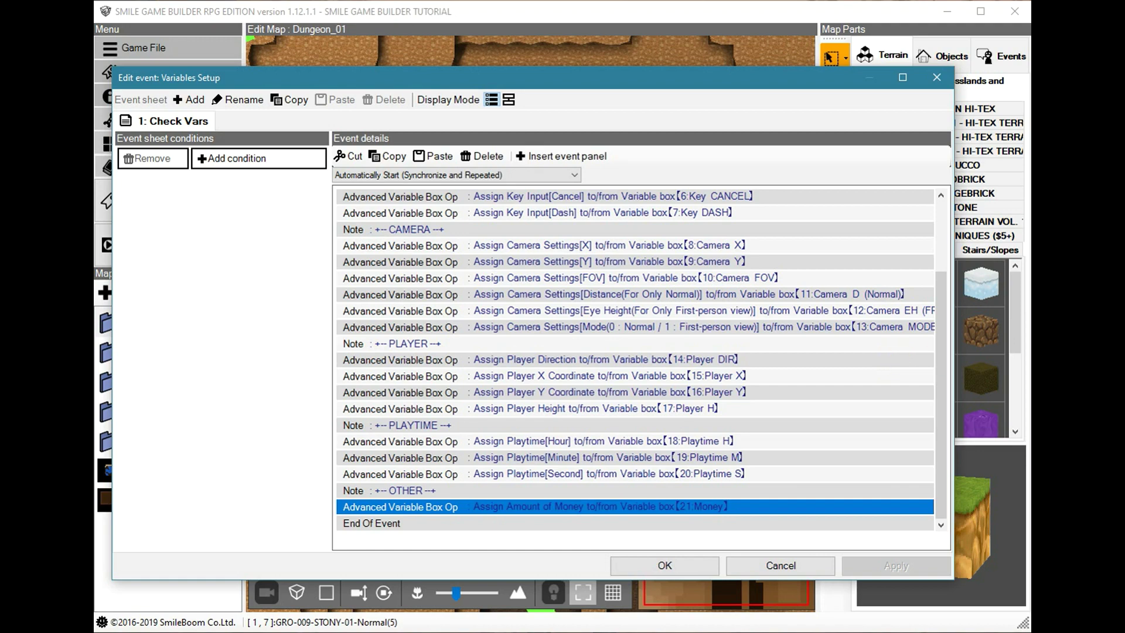
click(786, 571)
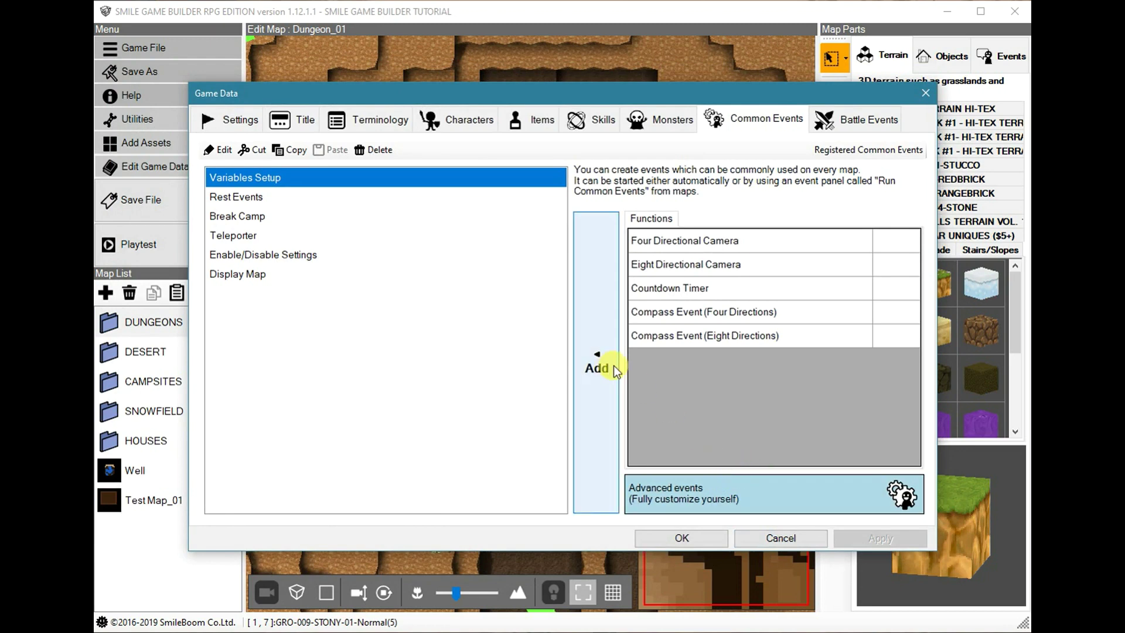
Open the Enable/Disable Settings common event in flowchart display and examine the panels of its Enable (OFF) sheet.
double_click(251, 258)
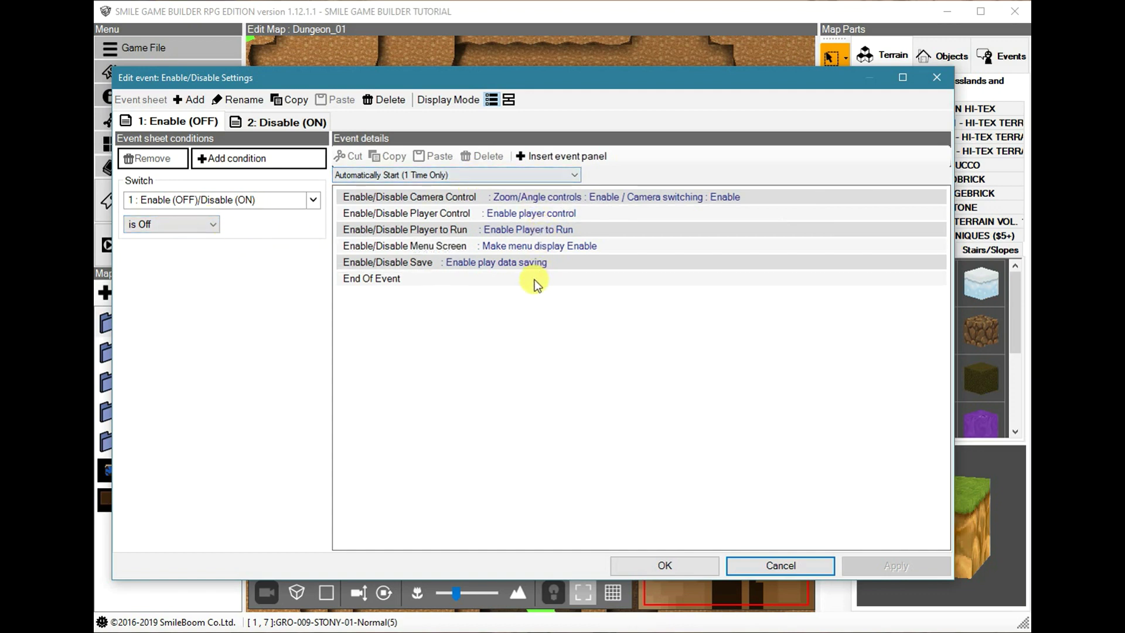
click(509, 99)
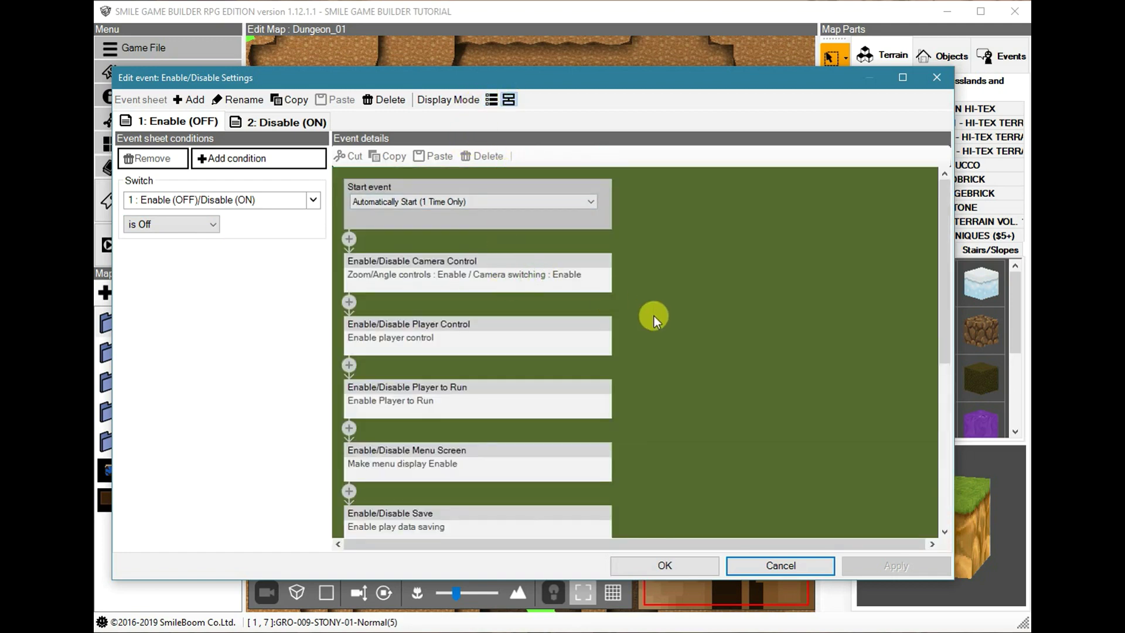
click(580, 273)
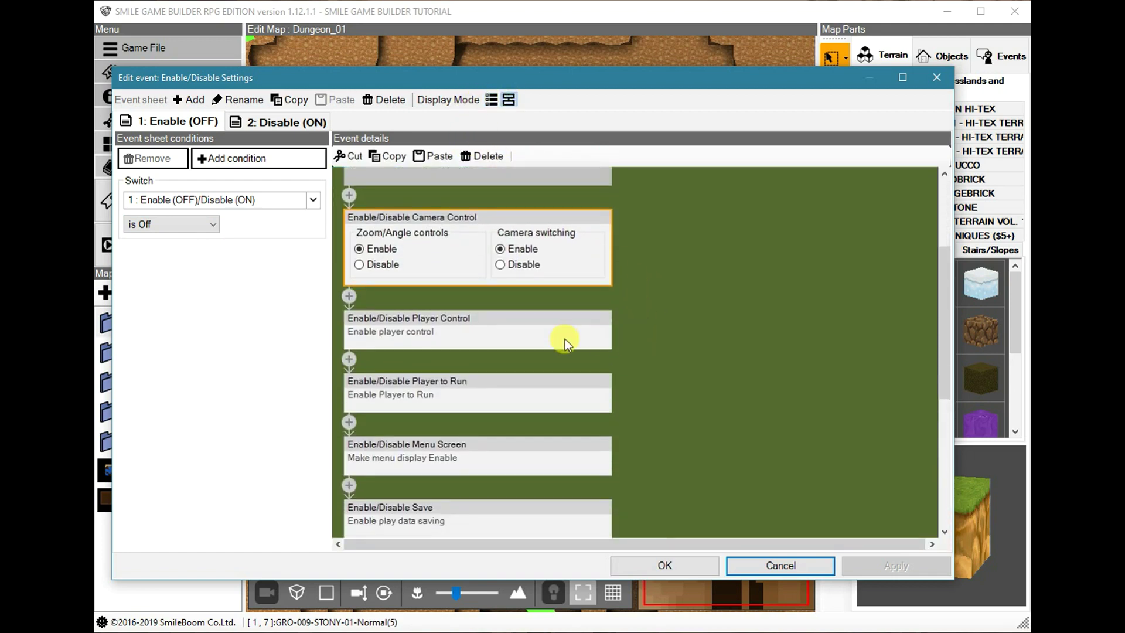
click(582, 340)
click(557, 378)
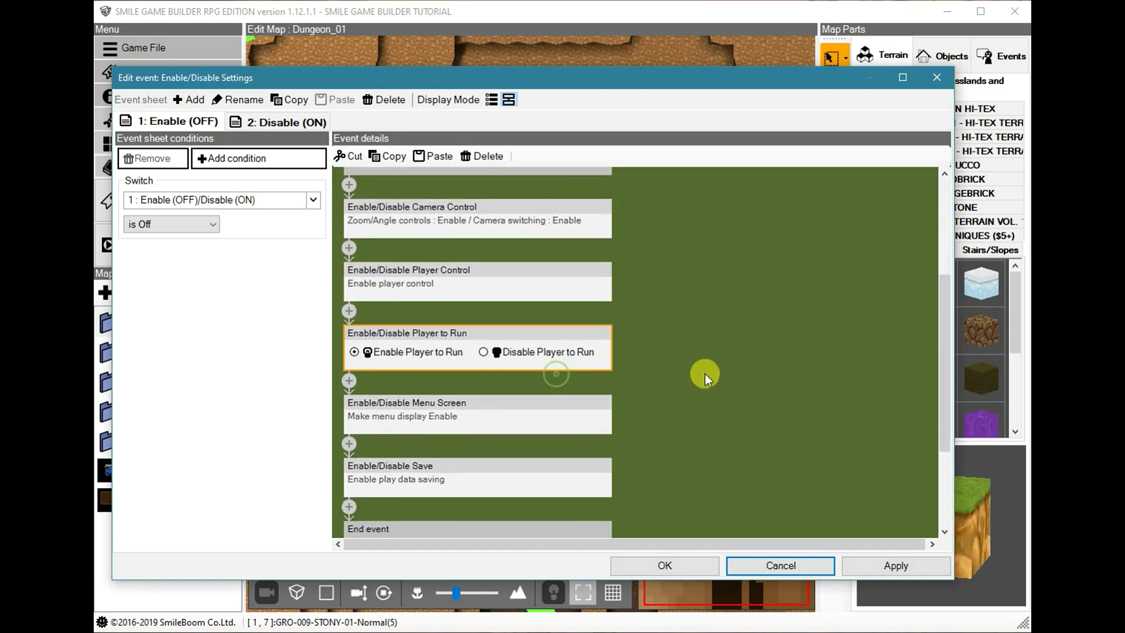
click(551, 376)
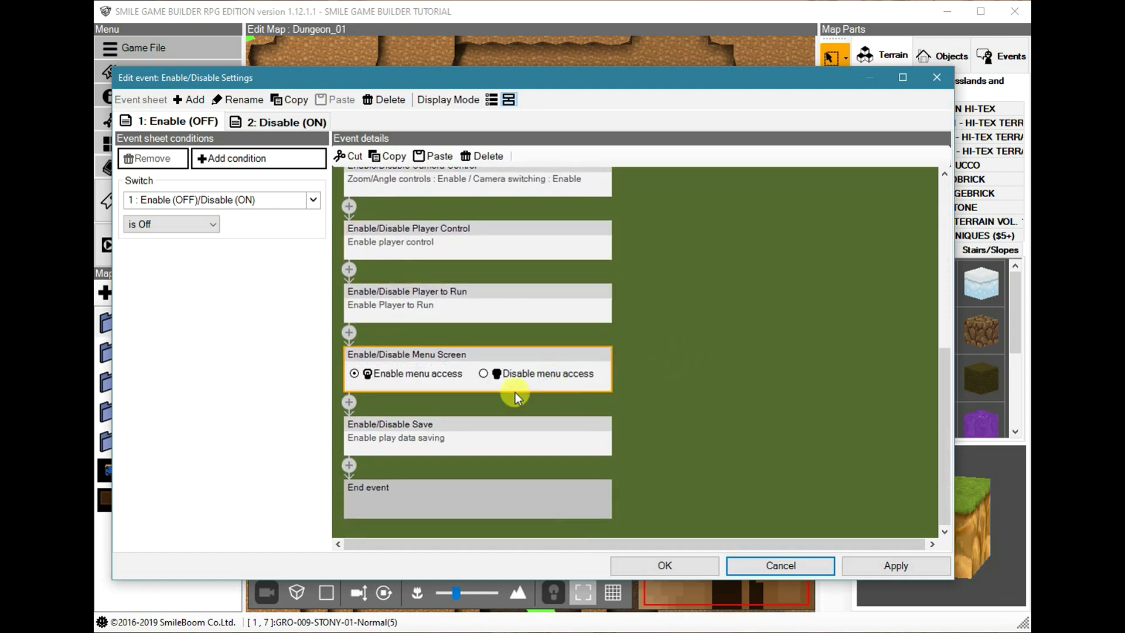
click(480, 437)
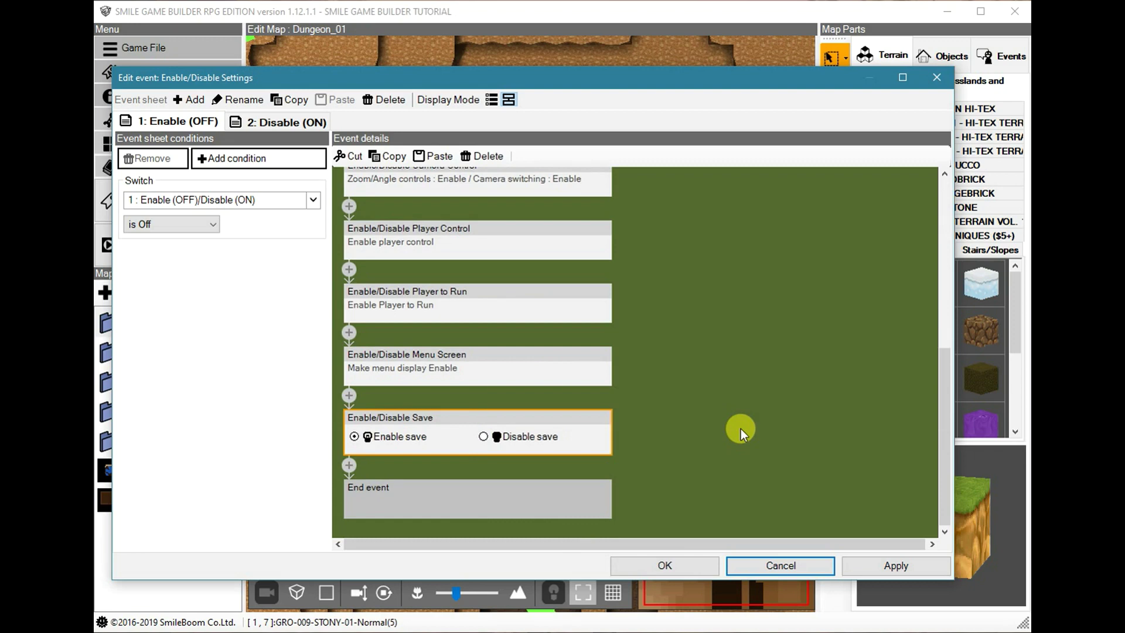
Examine the panels of the Disable (ON) sheet, from camera control to save, and close the event without saving.
click(276, 126)
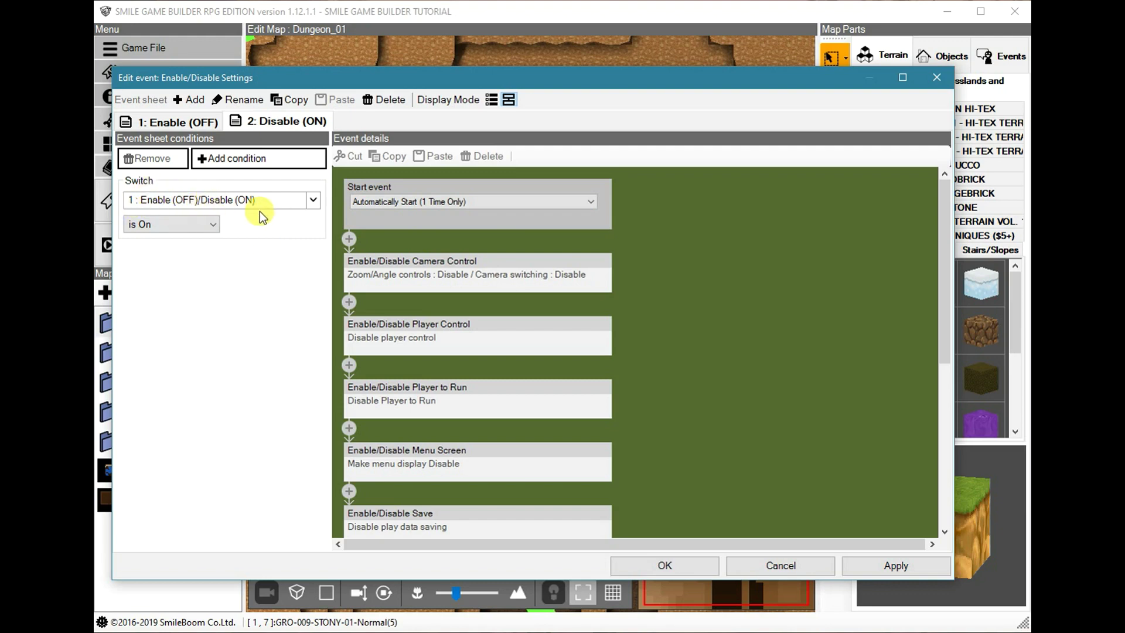
click(484, 274)
click(574, 373)
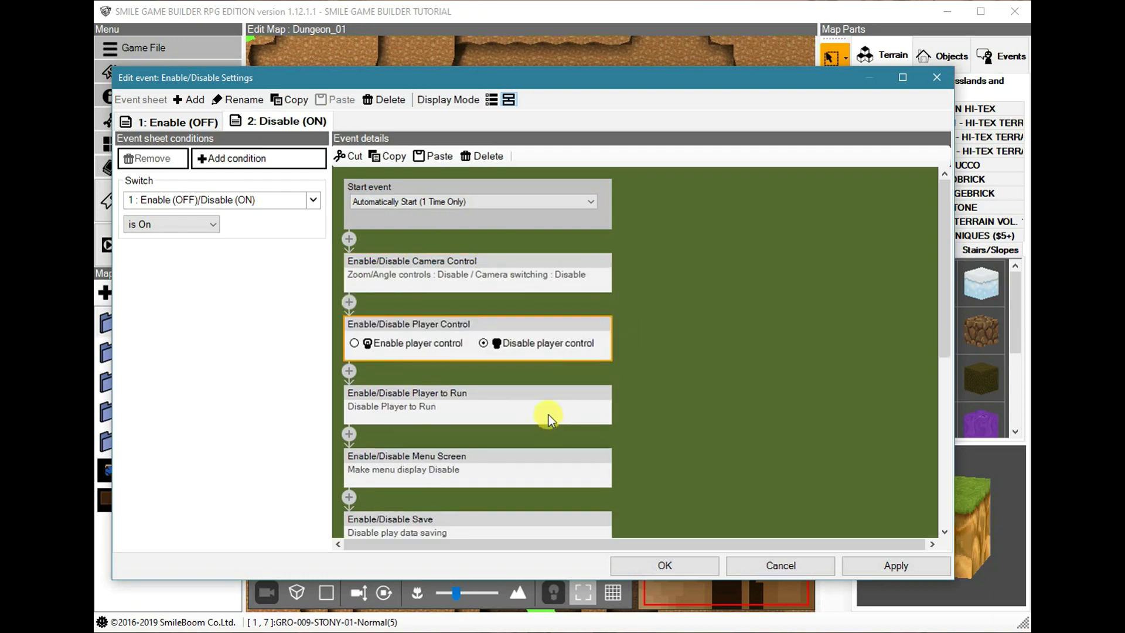
click(548, 415)
click(540, 432)
click(527, 449)
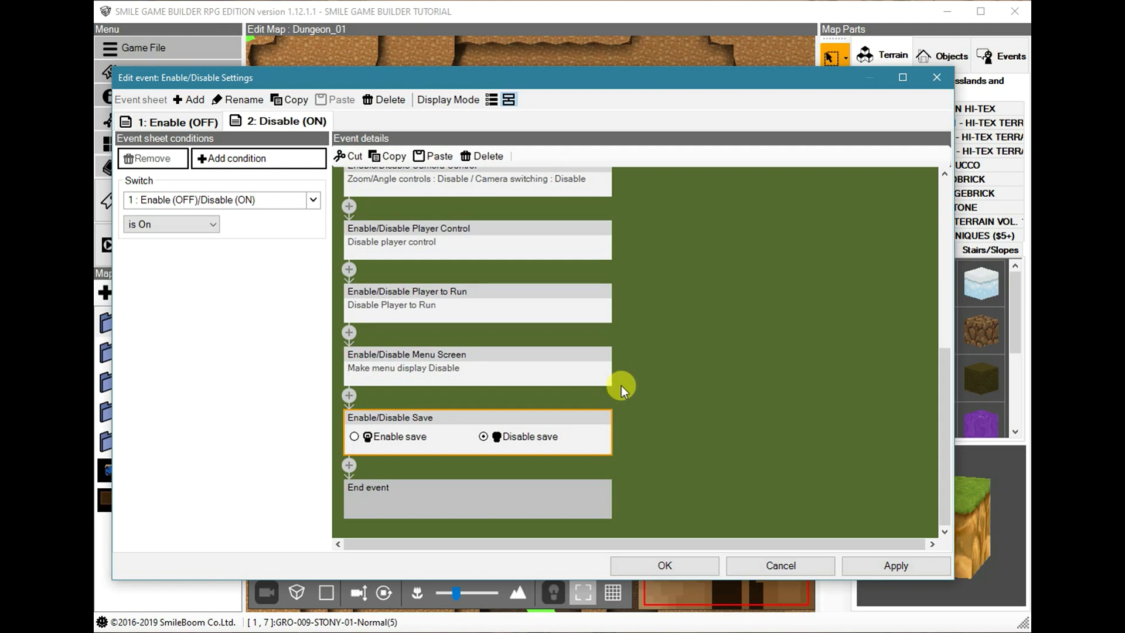
click(776, 559)
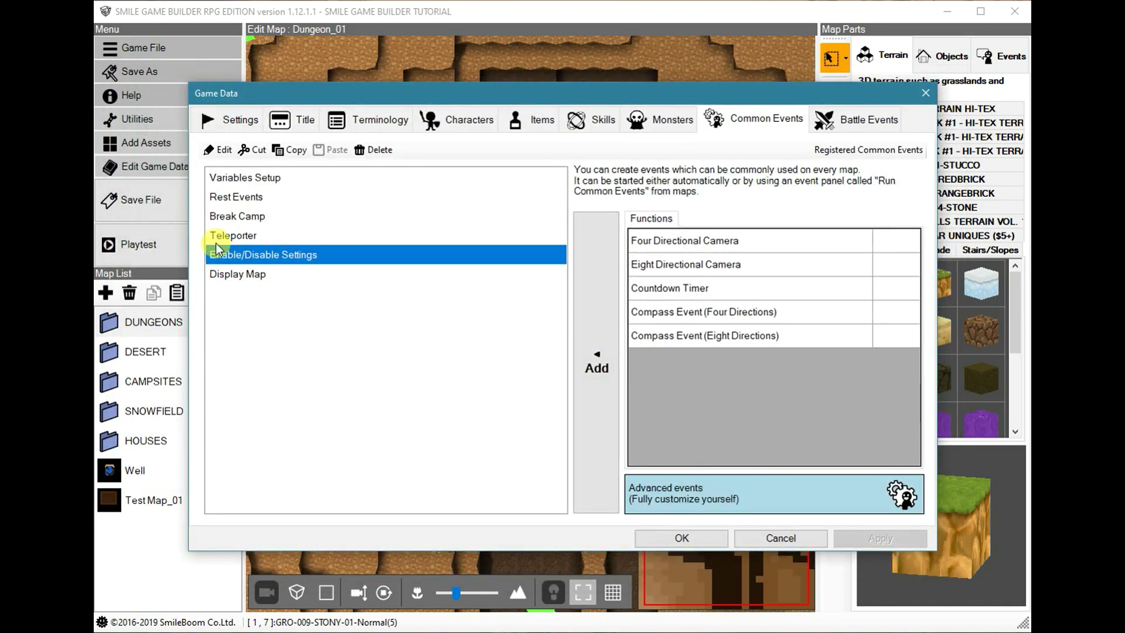
Open the Display Map common event and examine the Local Switch condition of its Show Map sheet.
click(241, 274)
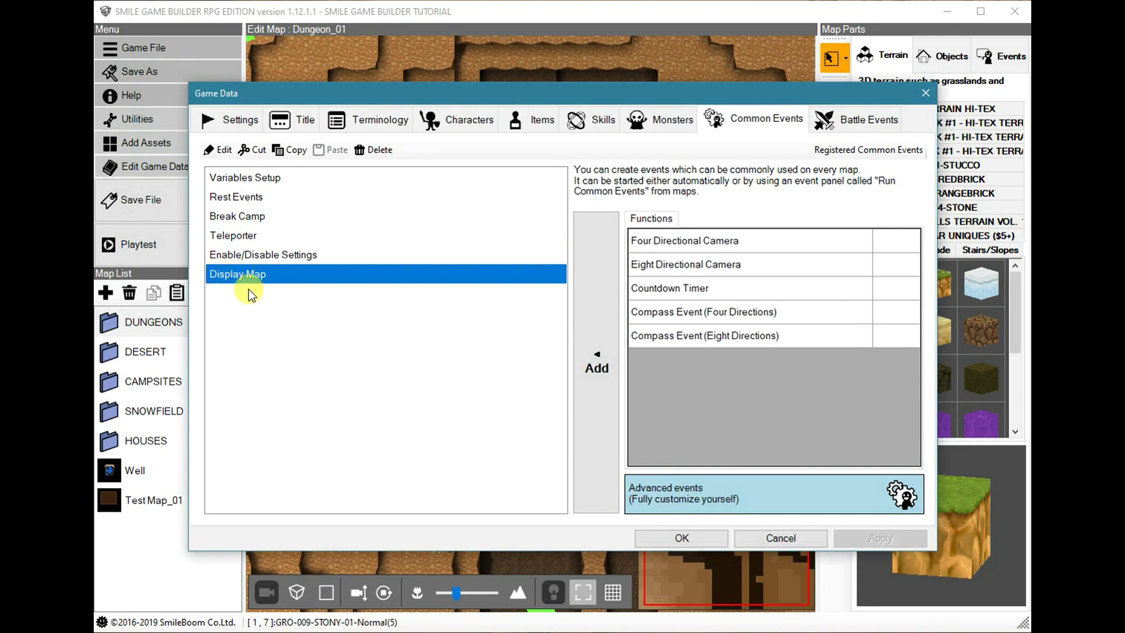
double_click(254, 275)
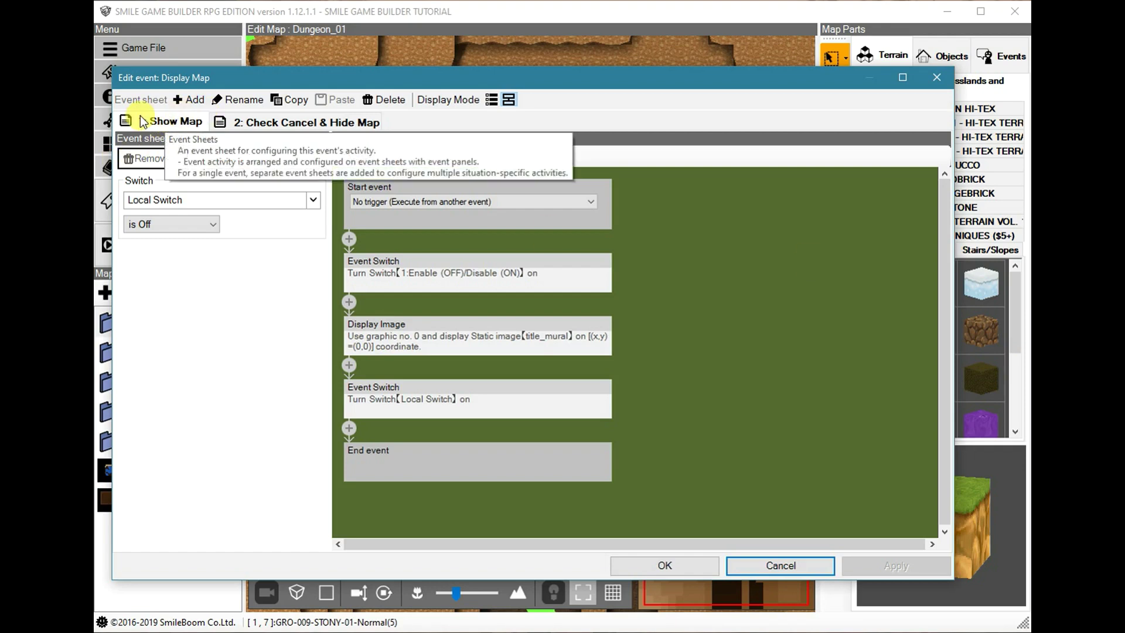
click(183, 229)
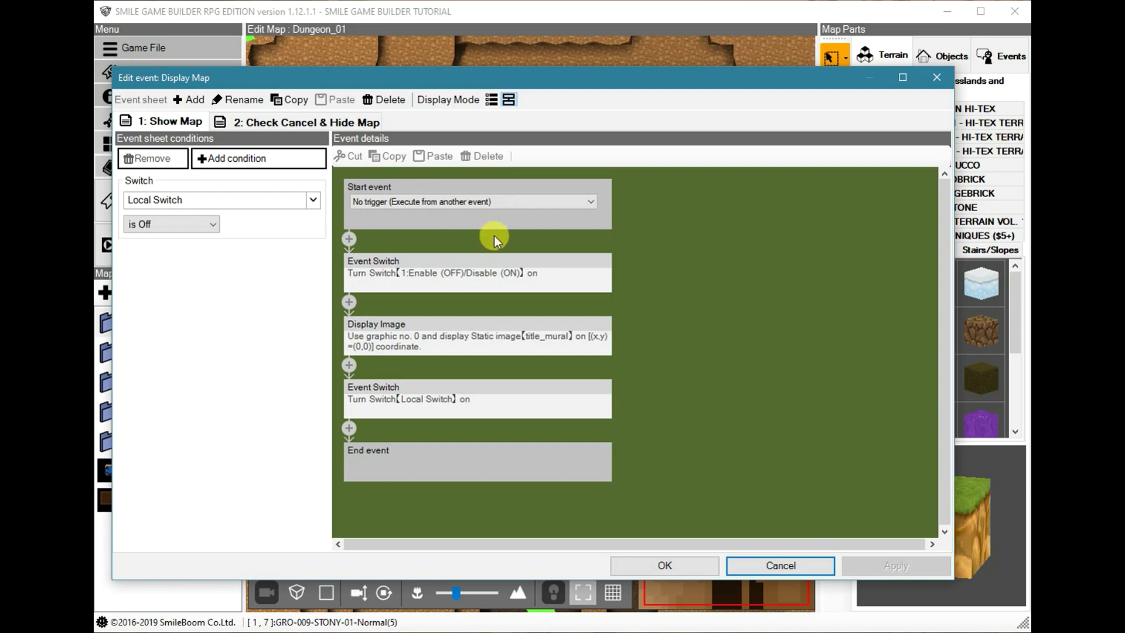
Examine the first Event Switch, Display Image and Local Switch panels of the Show Map sheet.
click(493, 278)
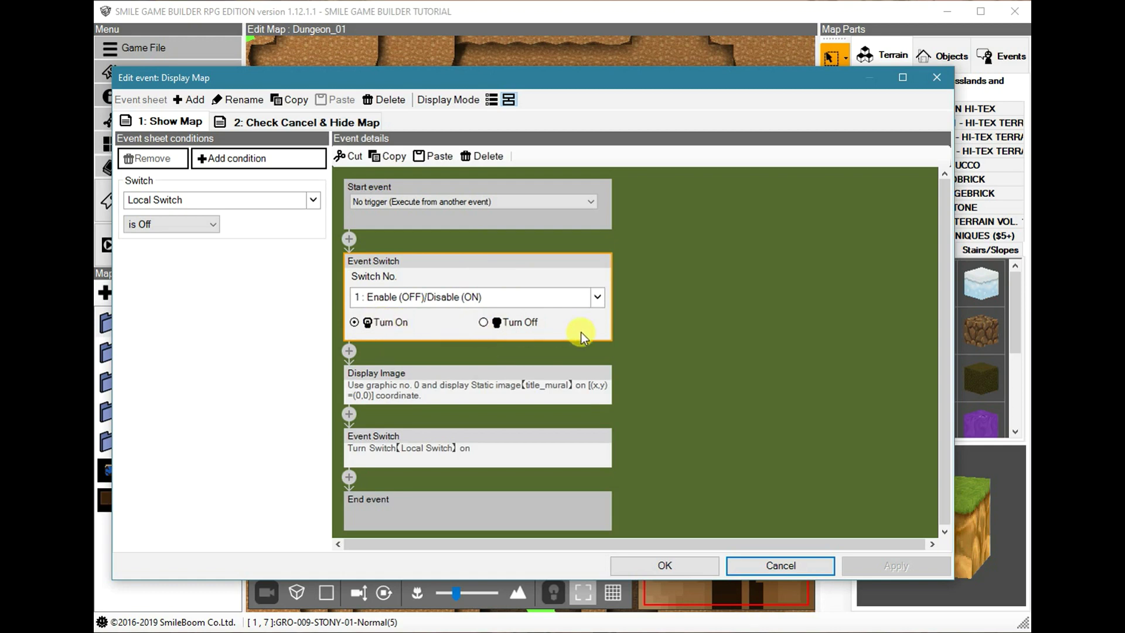
click(494, 389)
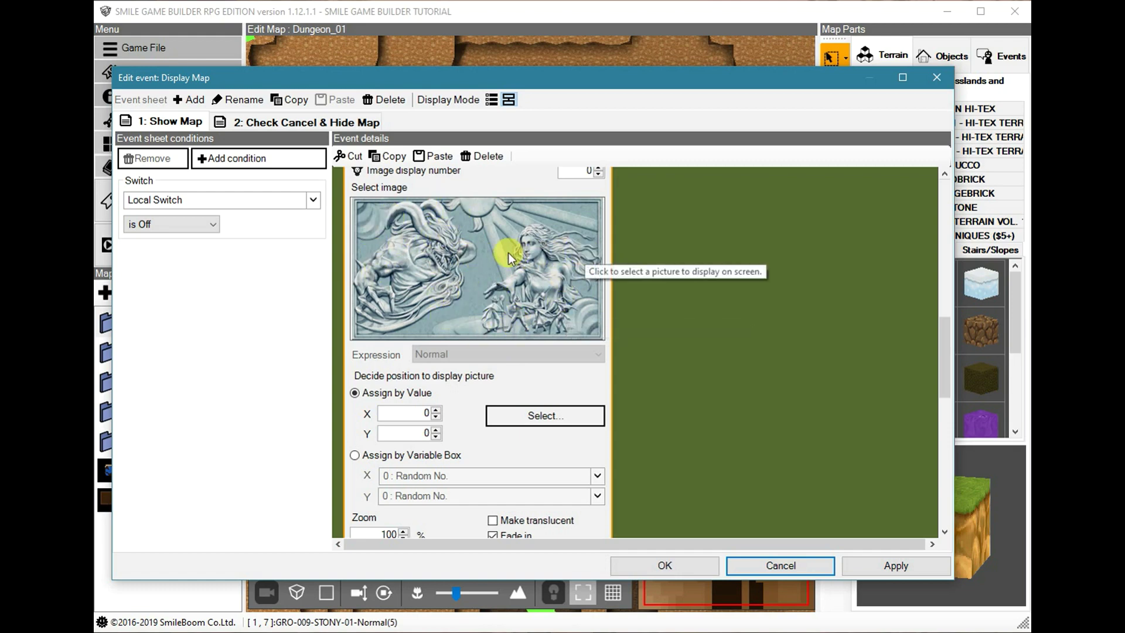
scroll(683, 301, down, 5)
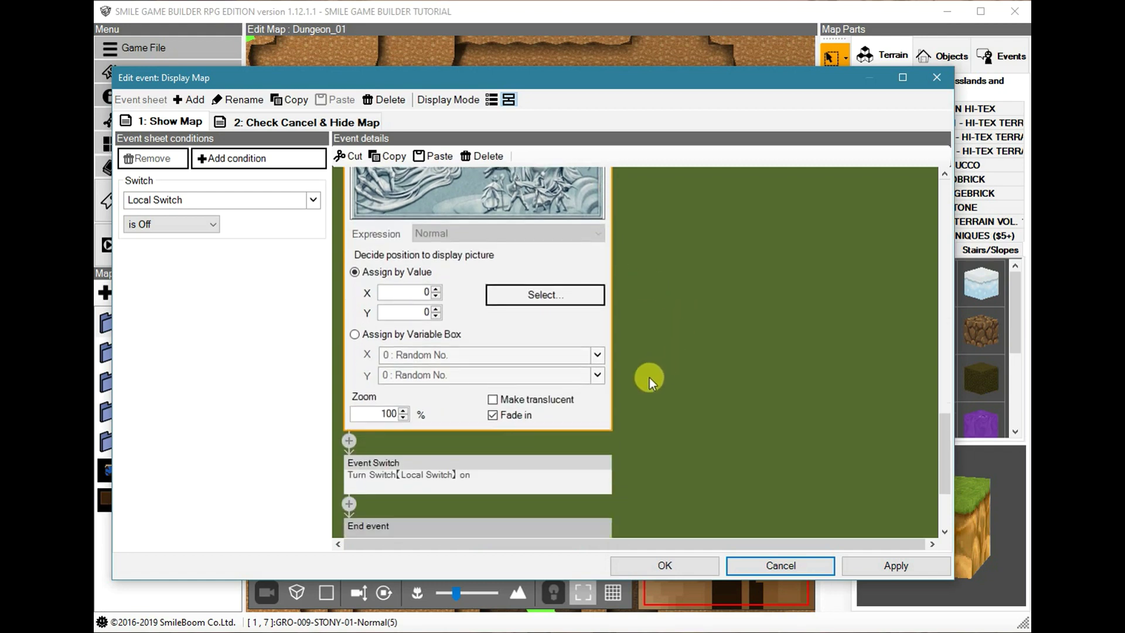
click(441, 449)
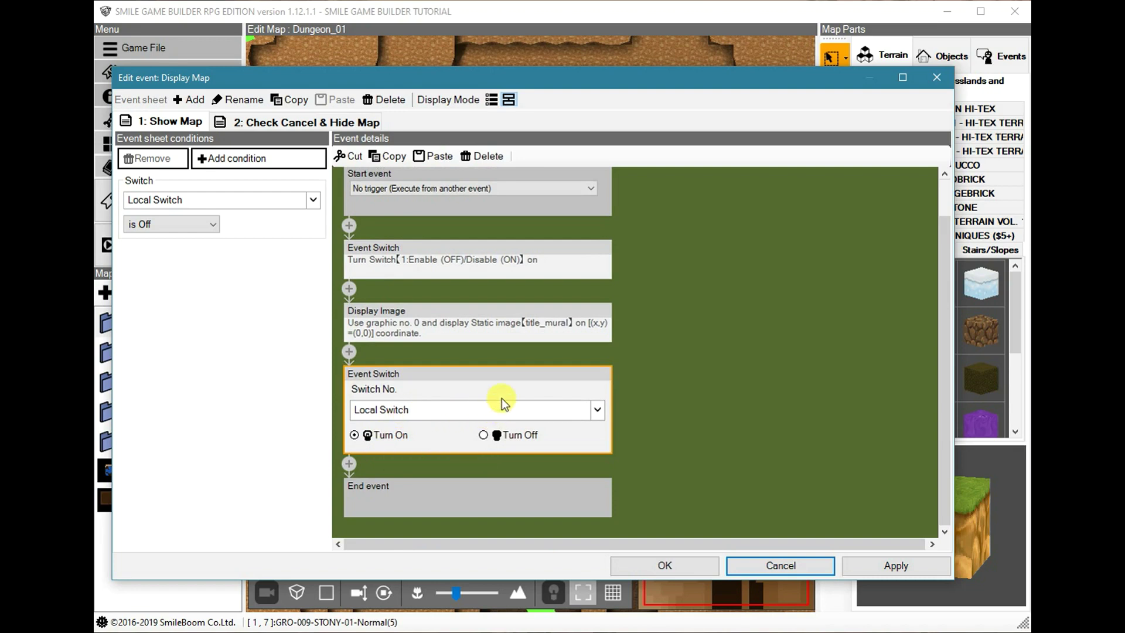
Examine the start trigger and the Check Variable Box condition of the Check Cancel & Hide Map sheet.
click(309, 123)
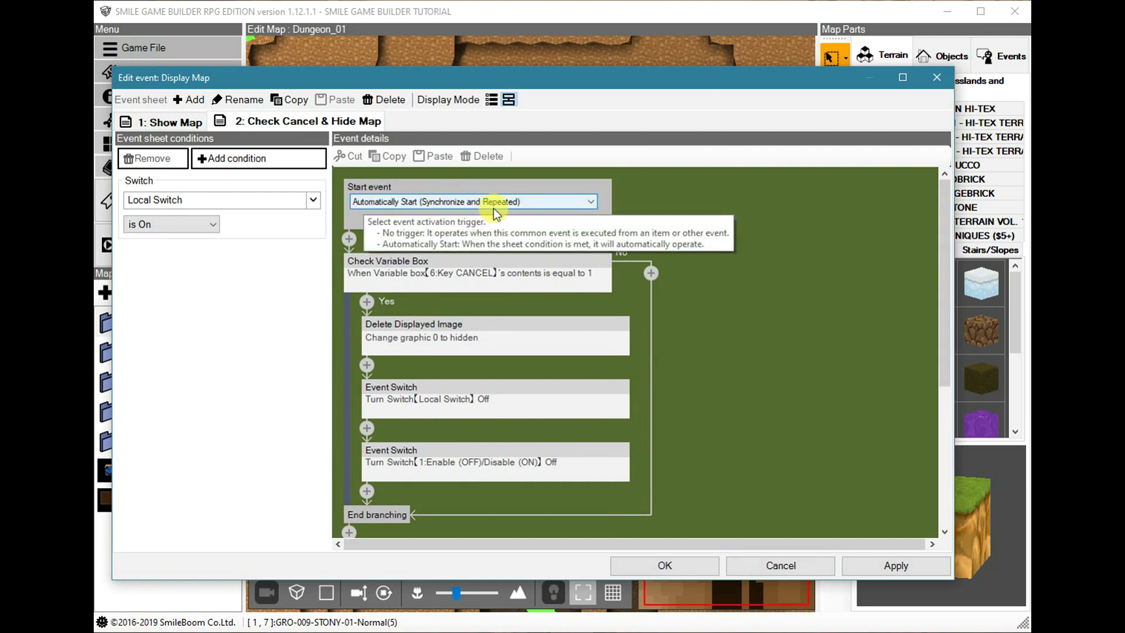
scroll(781, 302, down, 1)
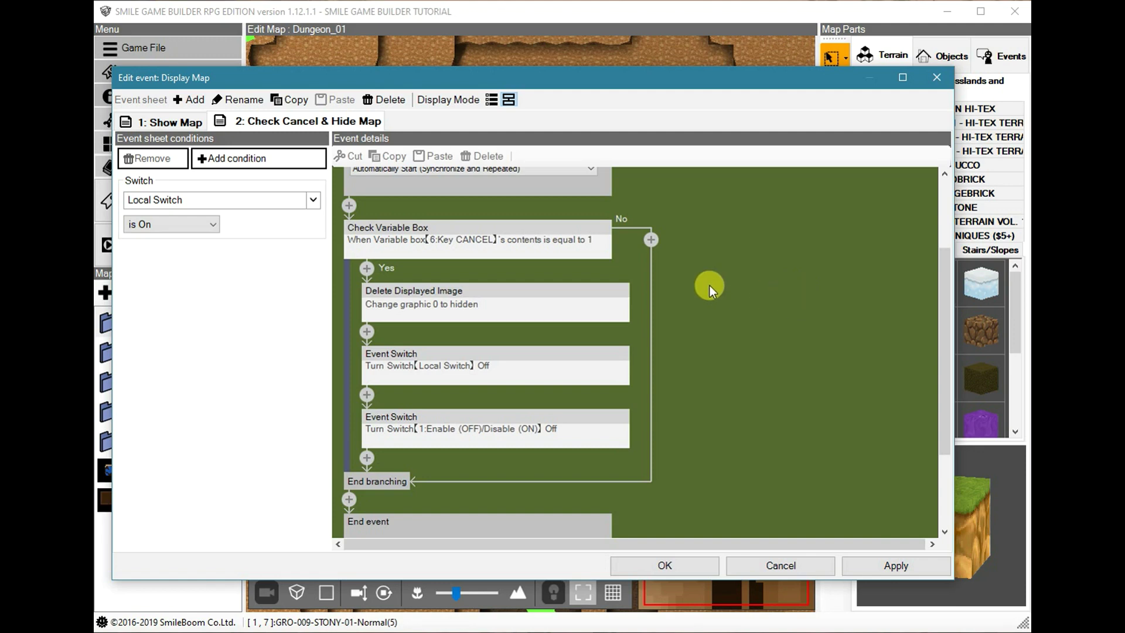
scroll(777, 285, up, 1)
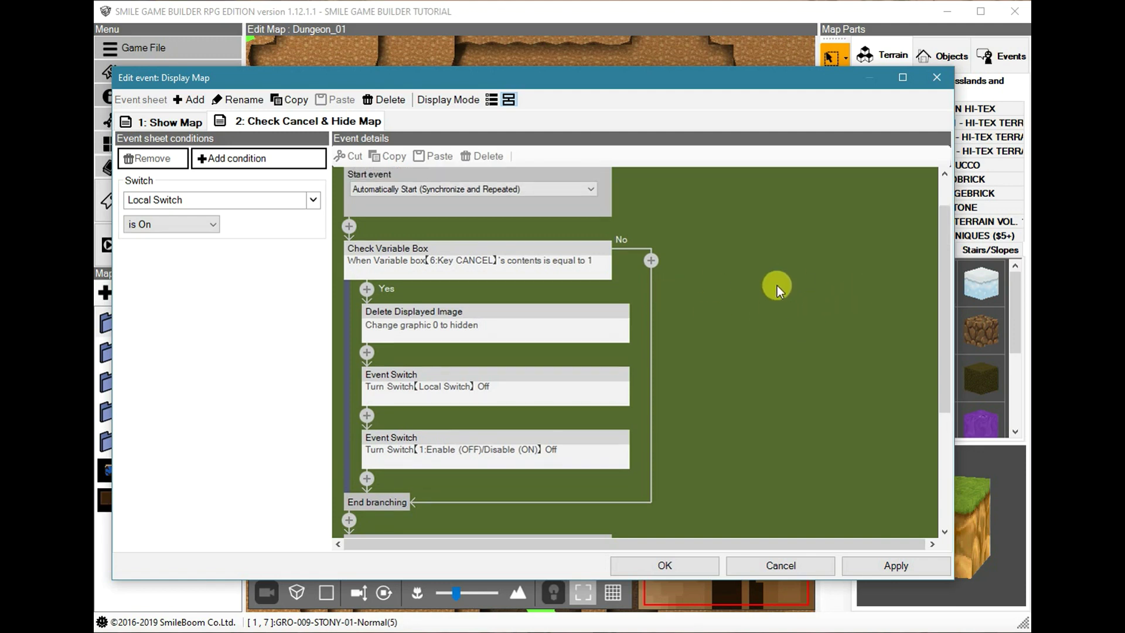
scroll(777, 286, down, 1)
scroll(777, 286, up, 1)
click(518, 262)
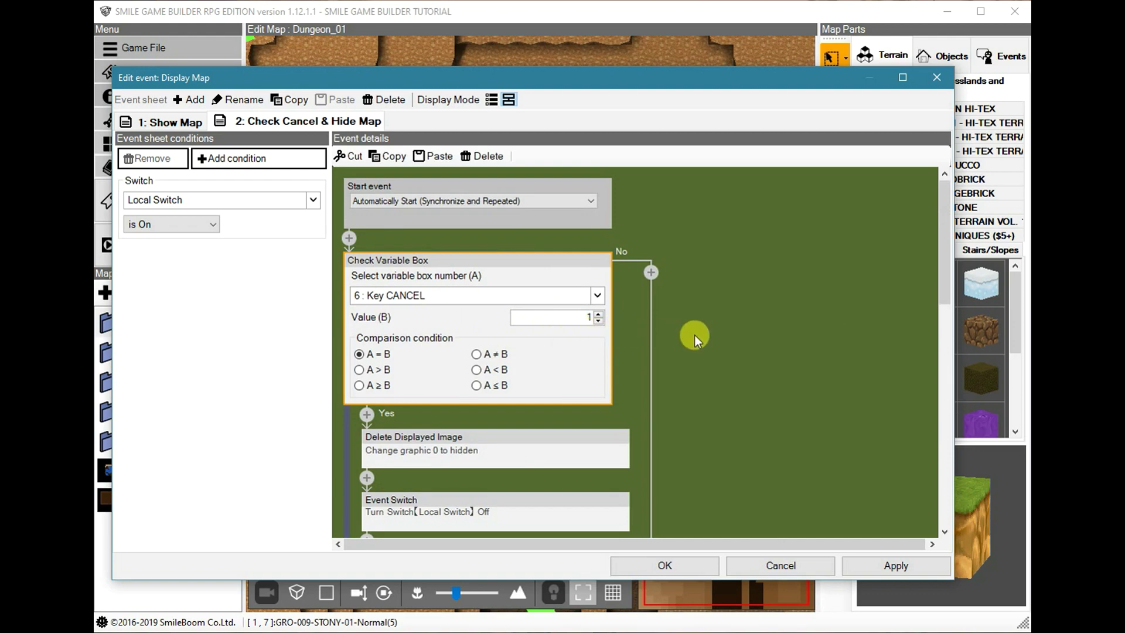
scroll(694, 336, down, 1)
scroll(750, 338, down, 3)
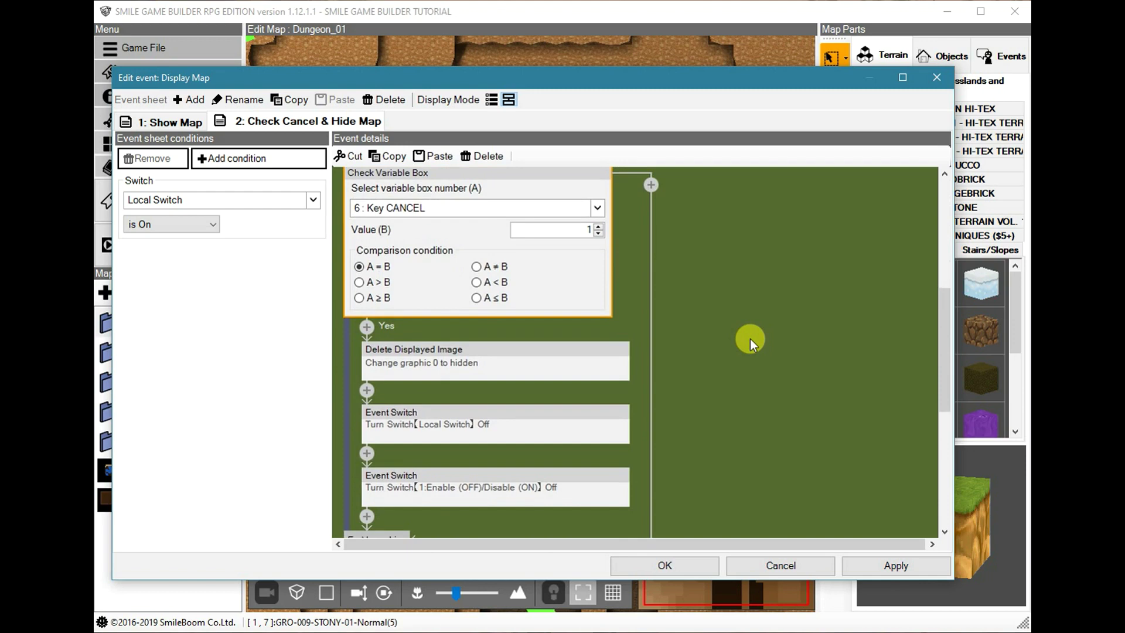
Examine the Delete Displayed Image panel and the two Event Switch panels in the sheet's Yes branch.
click(492, 356)
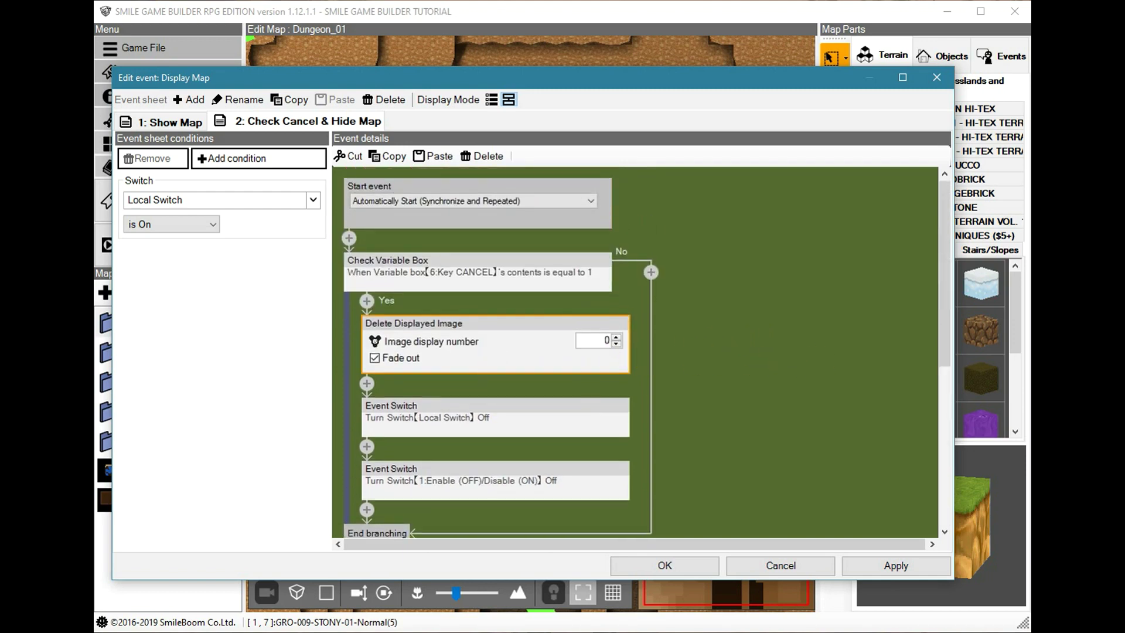
click(554, 426)
click(530, 438)
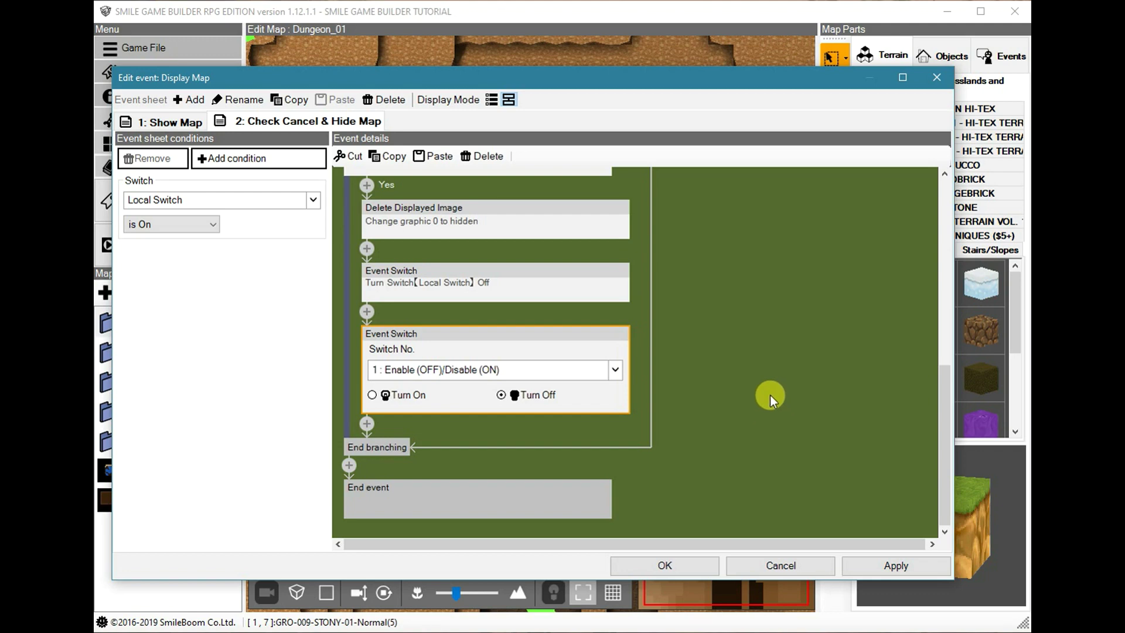
scroll(771, 396, up, 2)
scroll(768, 395, up, 1)
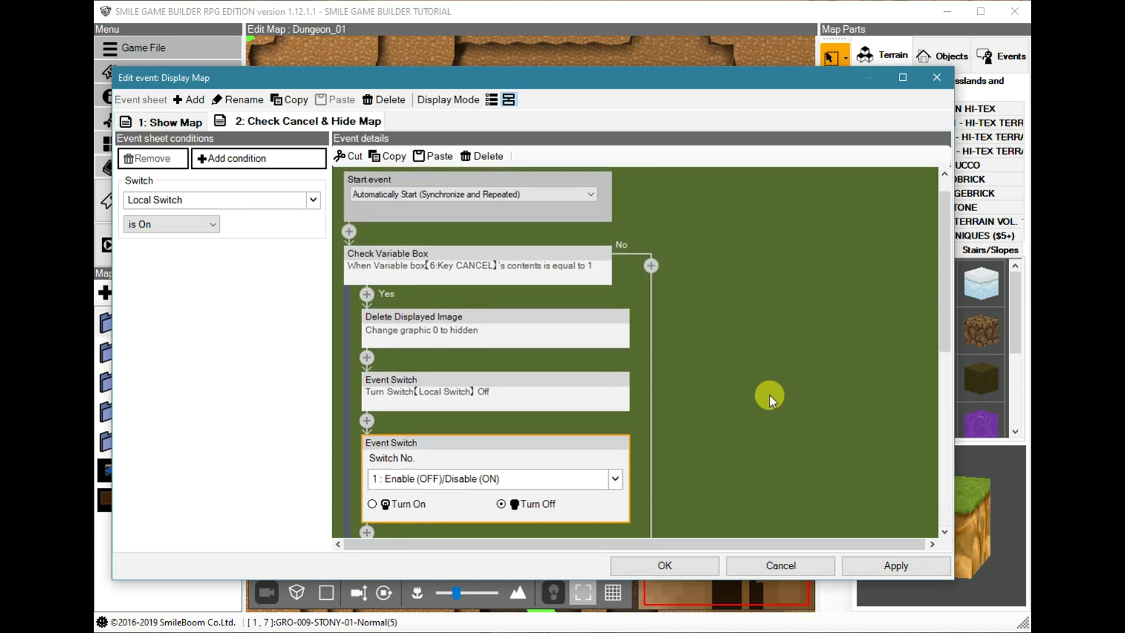
scroll(769, 395, down, 2)
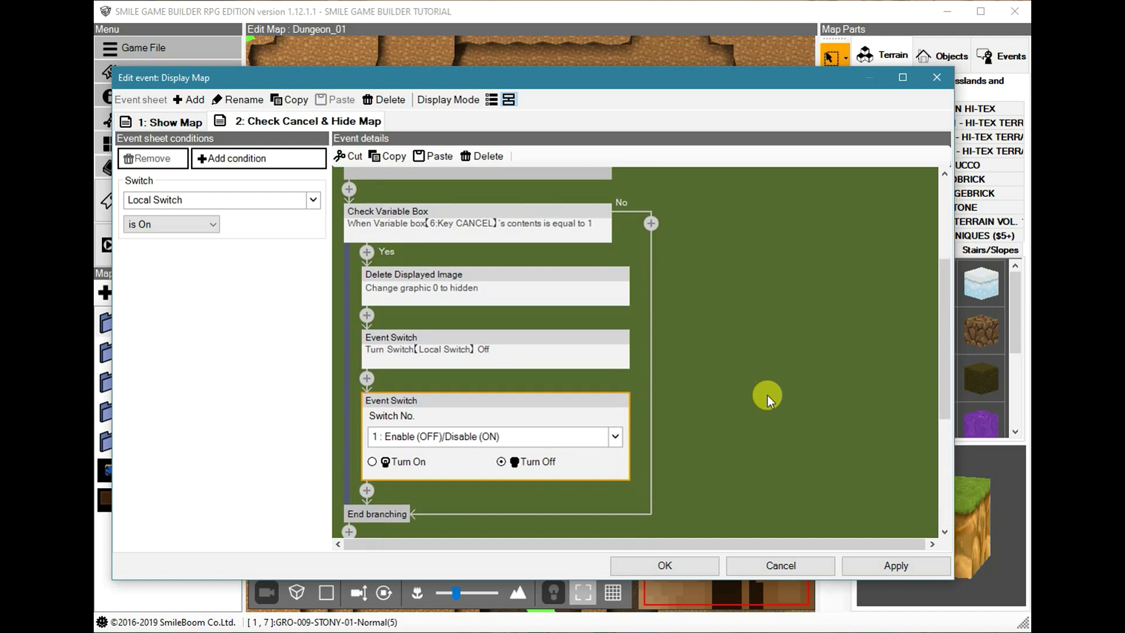
scroll(767, 395, up, 1)
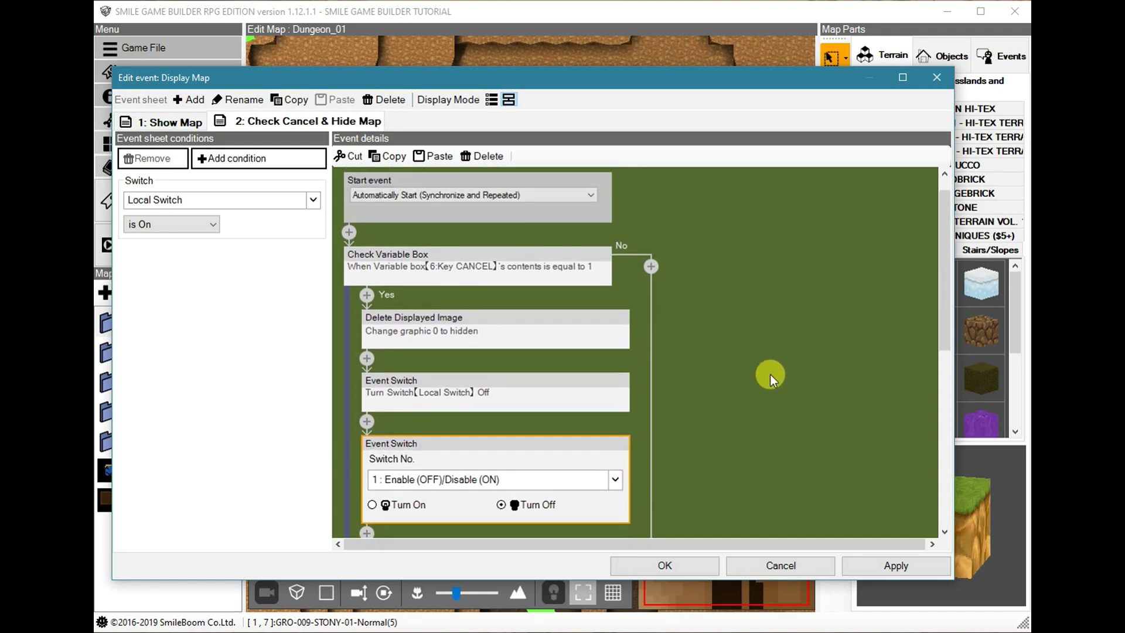
Insert an Increase/Decrease Items panel at the start of the Yes branch that adds 1 of item 036 Map.
click(366, 296)
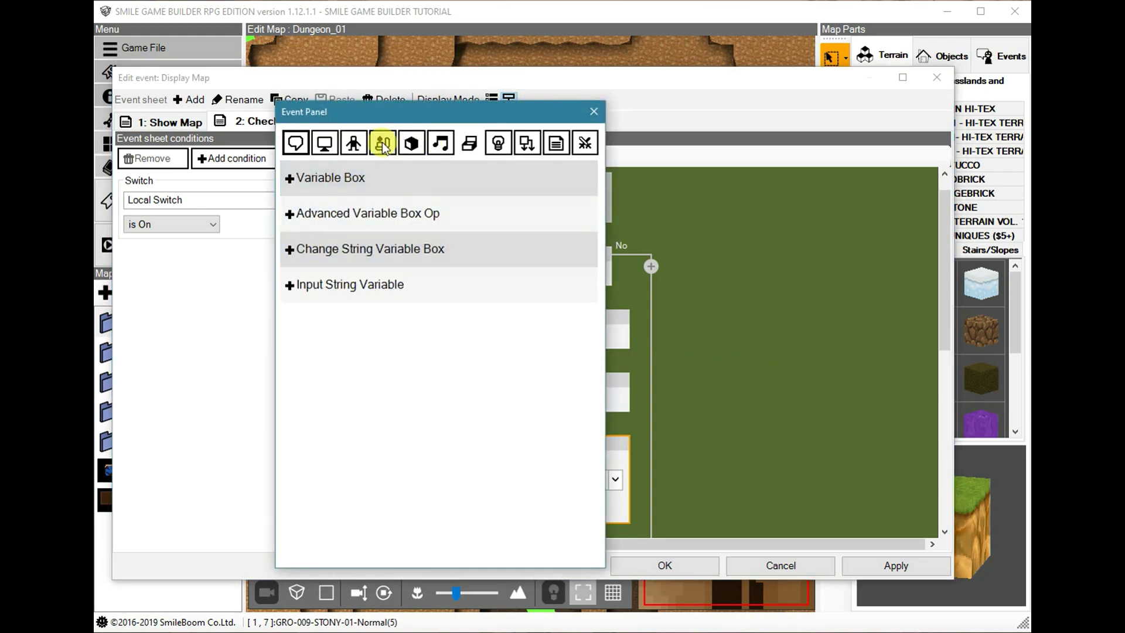
click(382, 143)
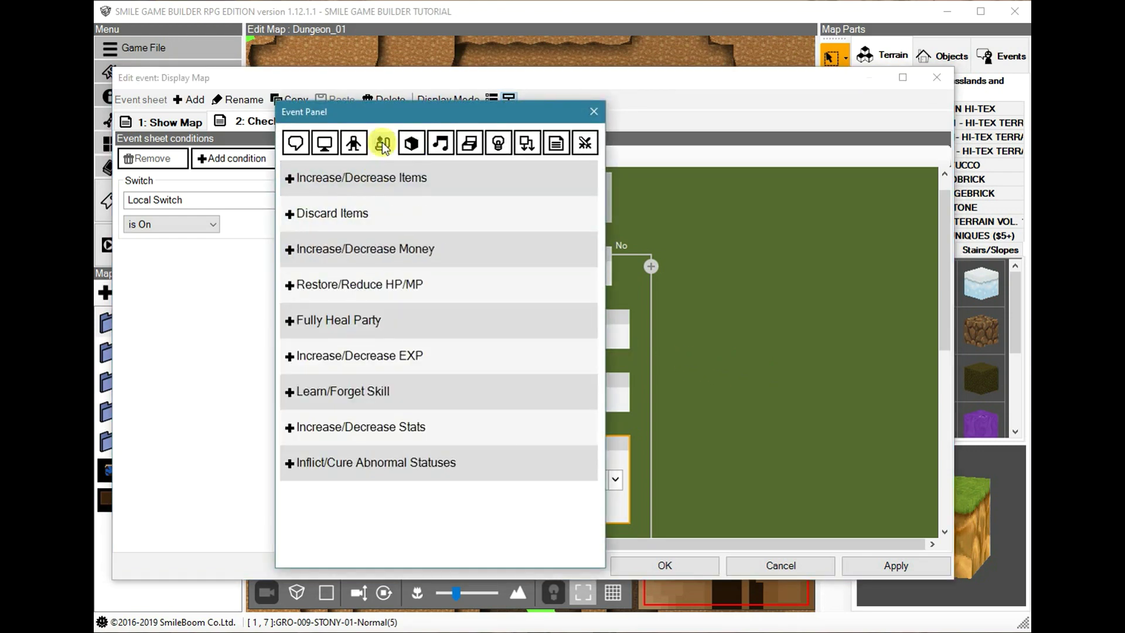
click(380, 181)
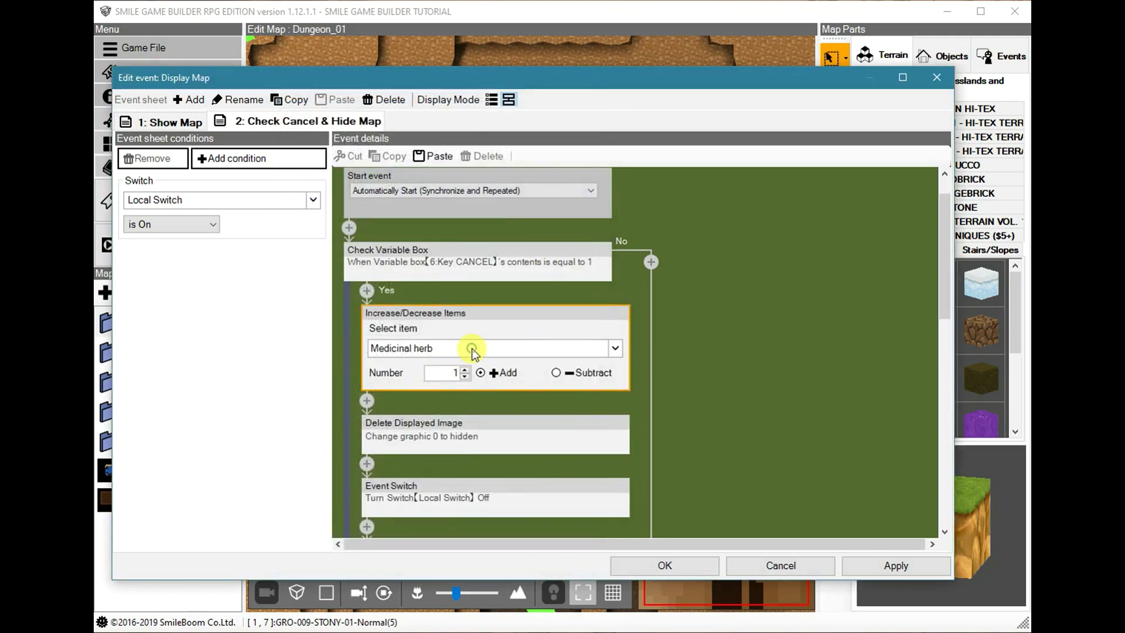
click(554, 345)
scroll(276, 457, down, 8)
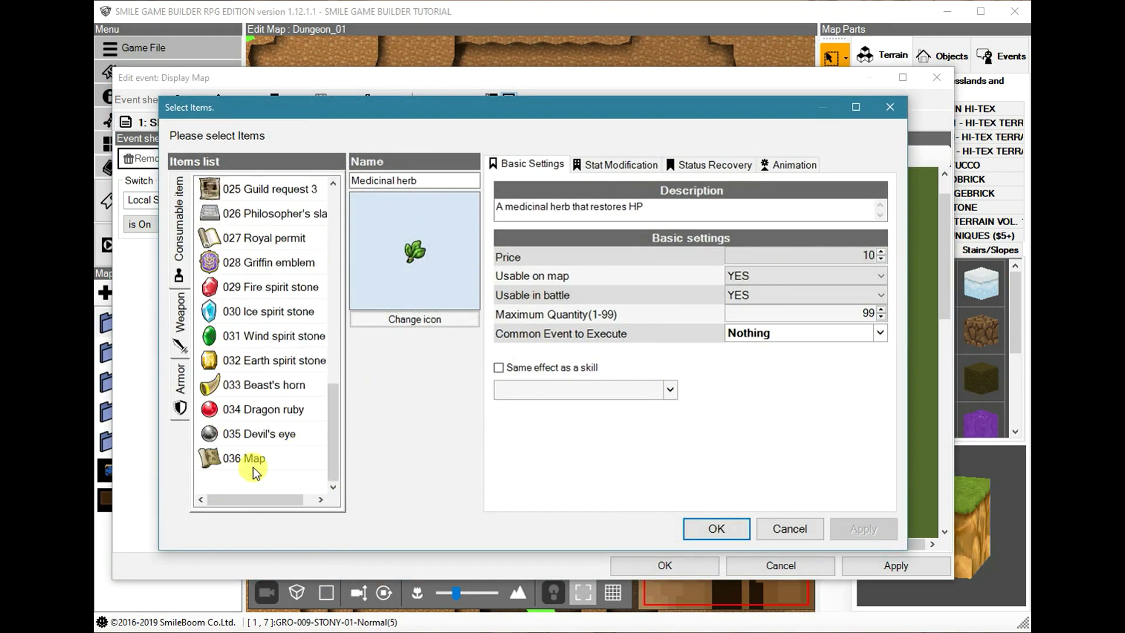
click(253, 466)
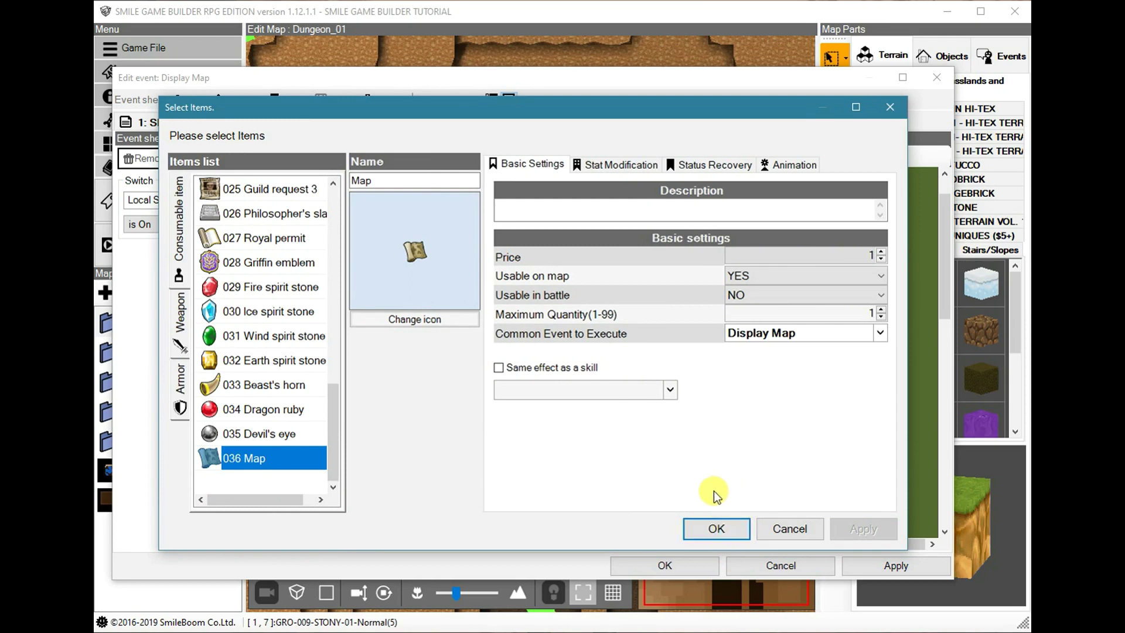
click(715, 529)
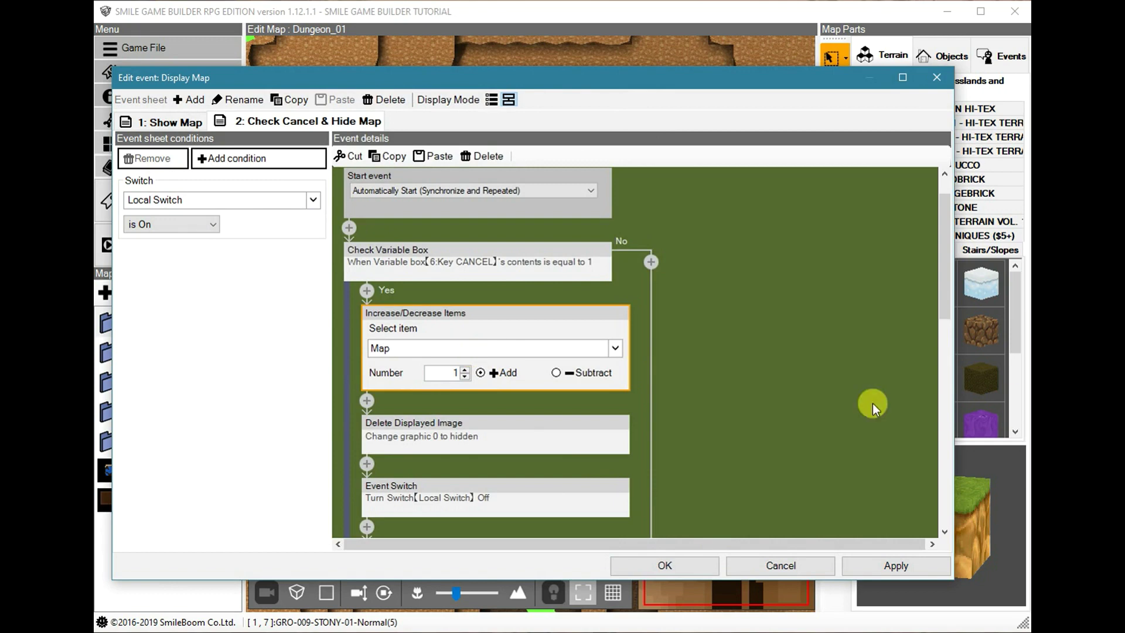
Review the Check Variable Box branch with its new item panel in list display, and save the Display Map event.
scroll(635, 391, down, 2)
scroll(562, 325, up, 1)
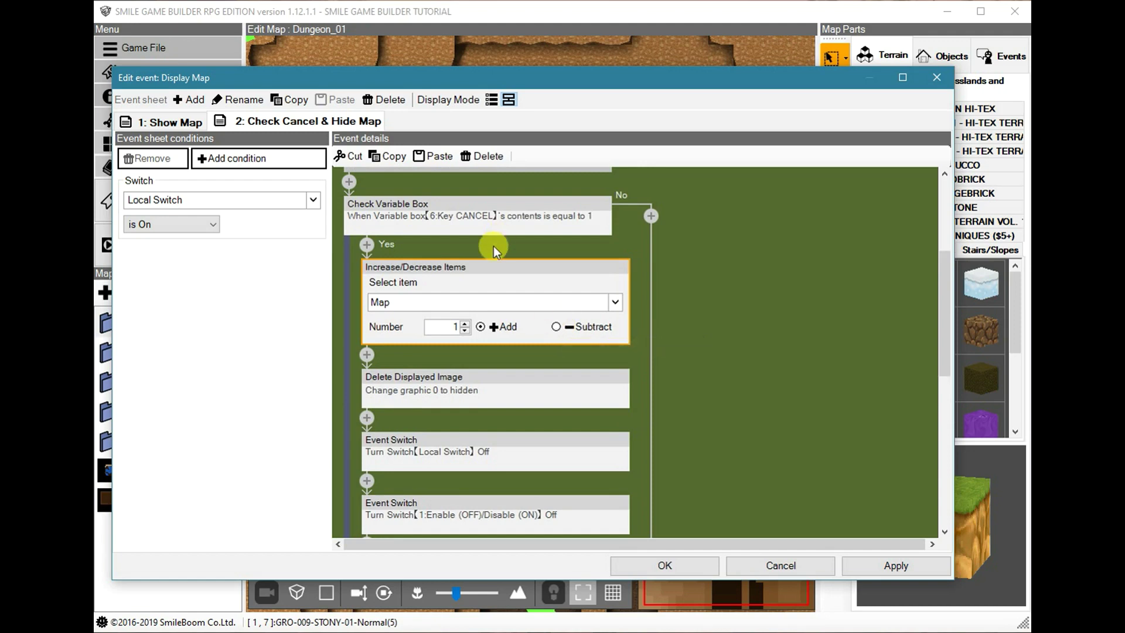
scroll(451, 343, down, 1)
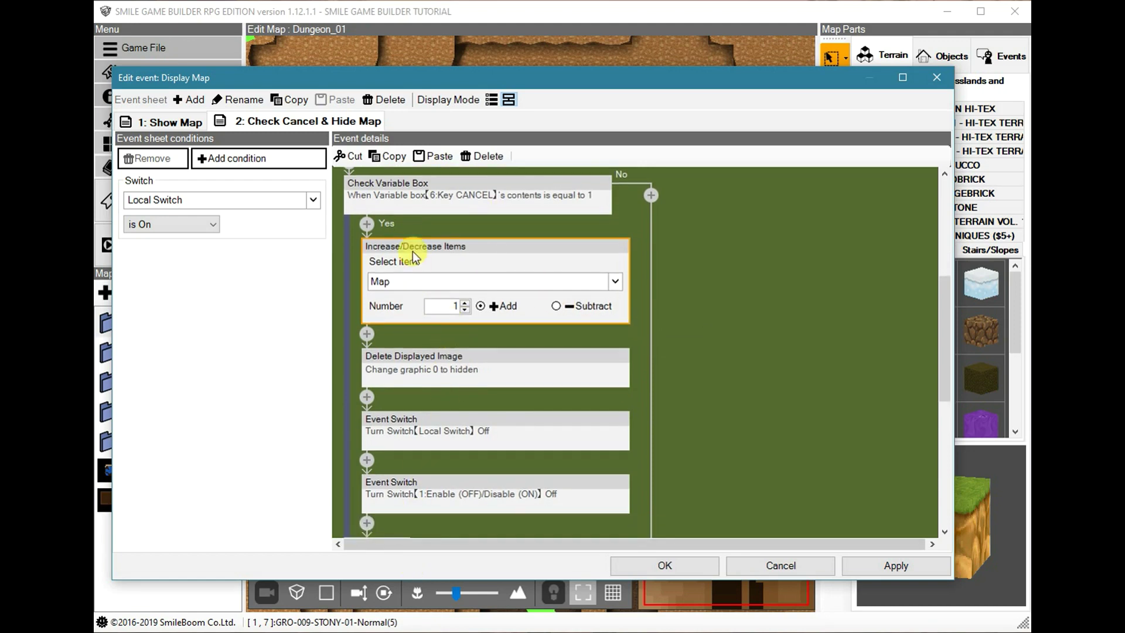
click(407, 198)
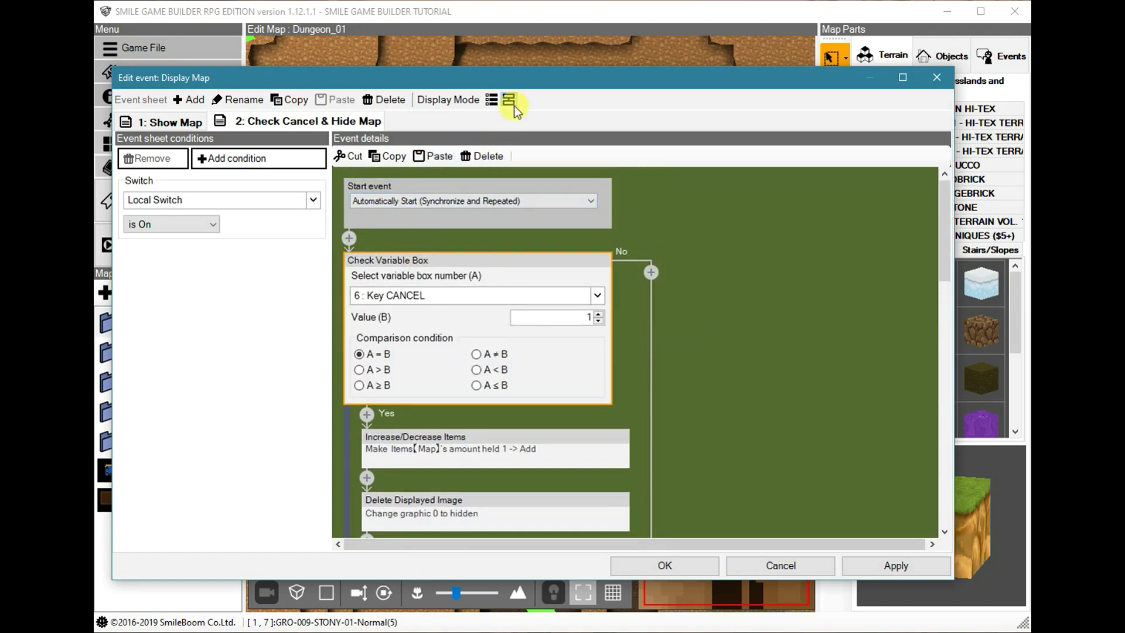
click(491, 100)
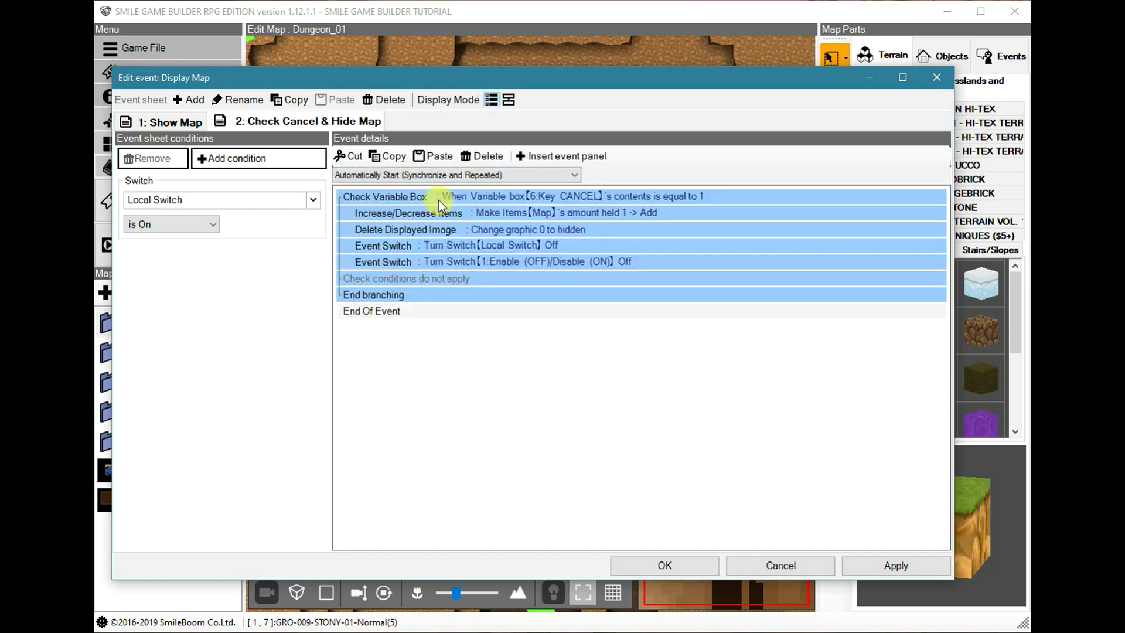
click(438, 278)
click(447, 195)
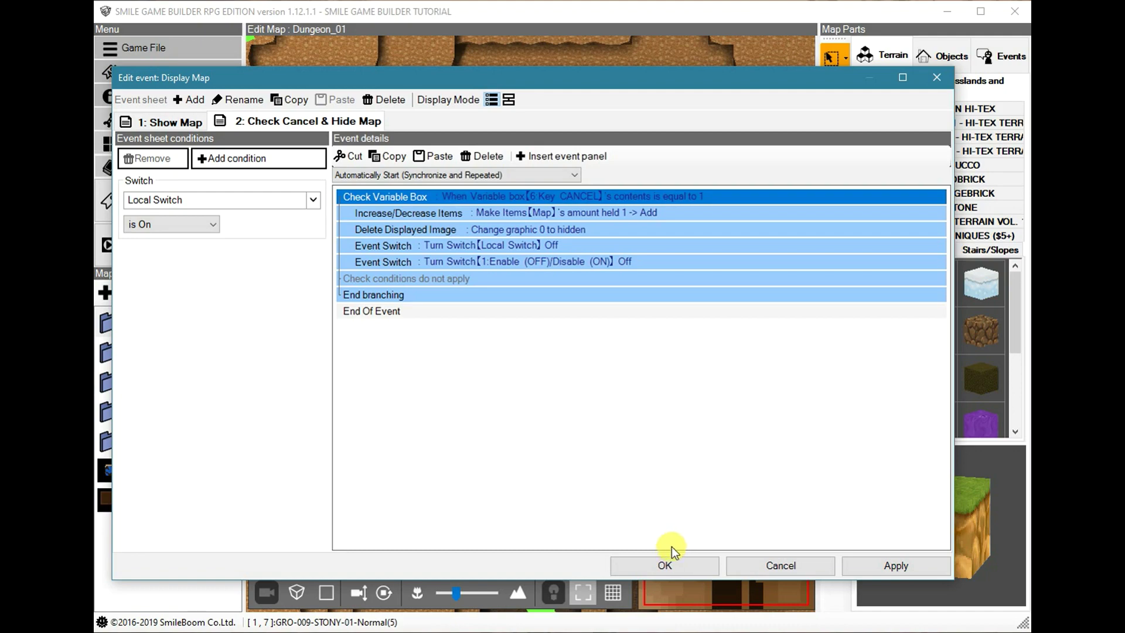
click(665, 565)
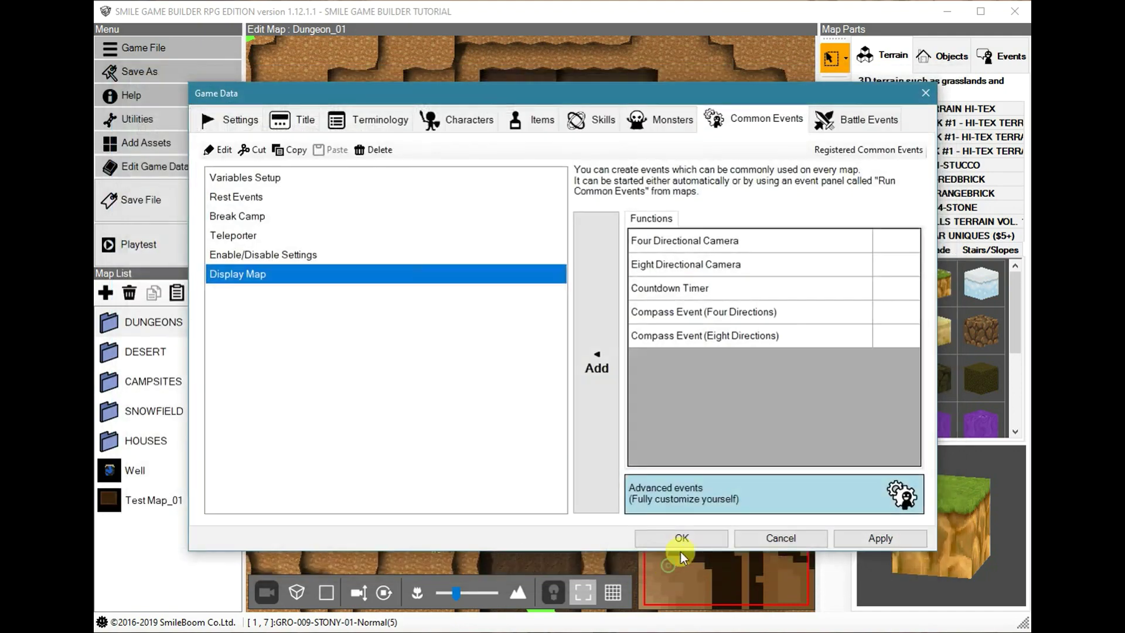
Assign the Display Map common event to the consumable item 036 Map, and confirm the game data.
click(532, 119)
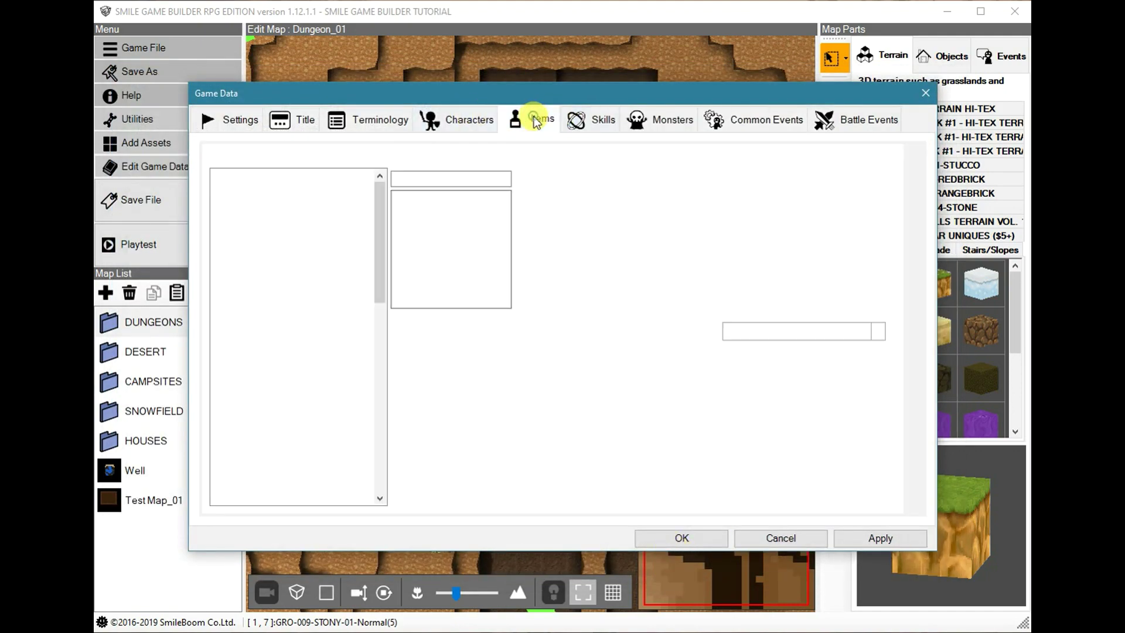
drag(375, 265, 351, 472)
click(254, 489)
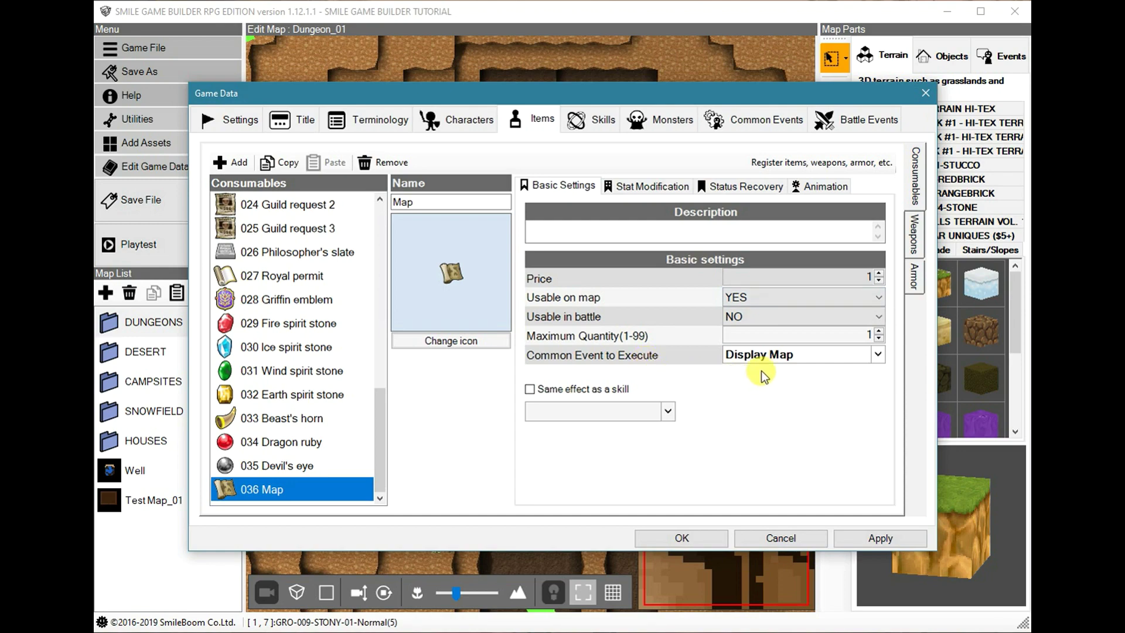
click(803, 359)
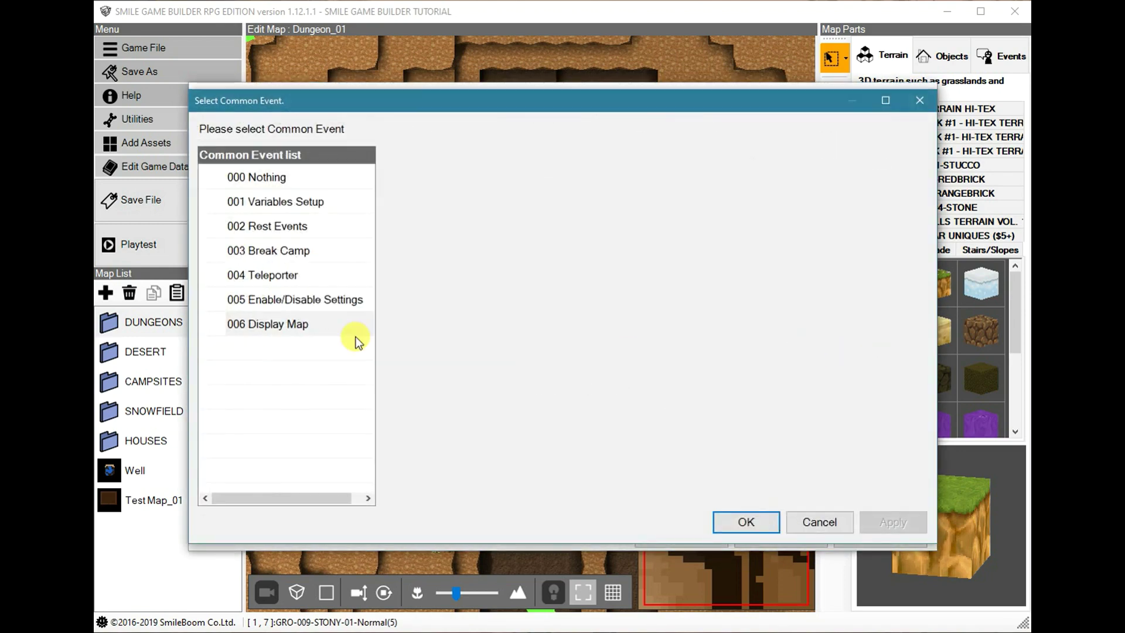
click(288, 327)
click(744, 520)
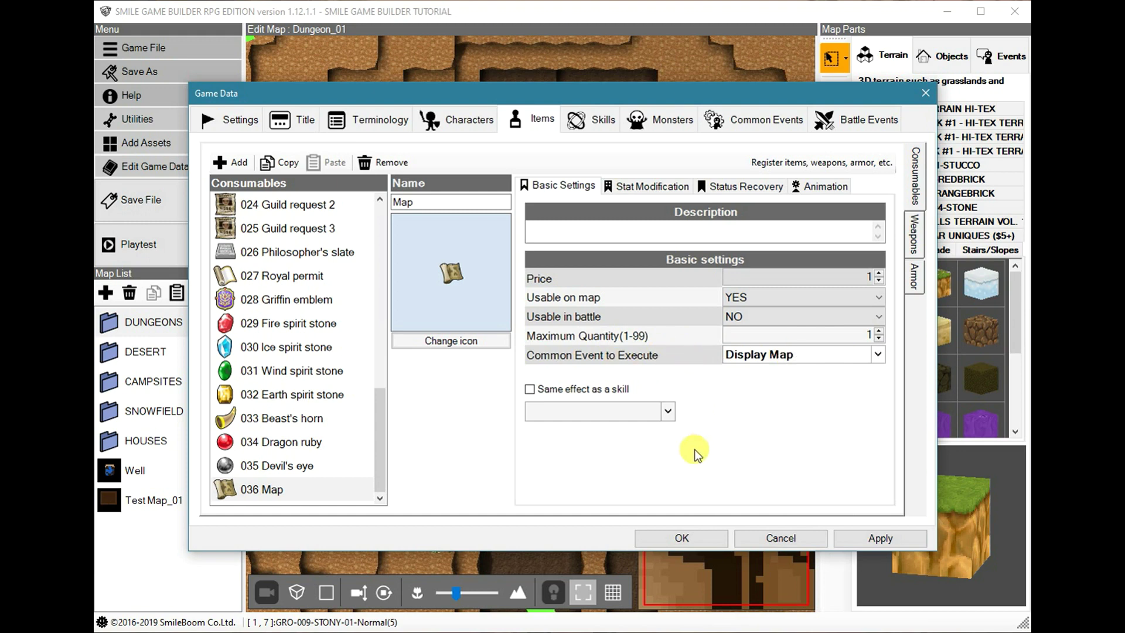
click(694, 536)
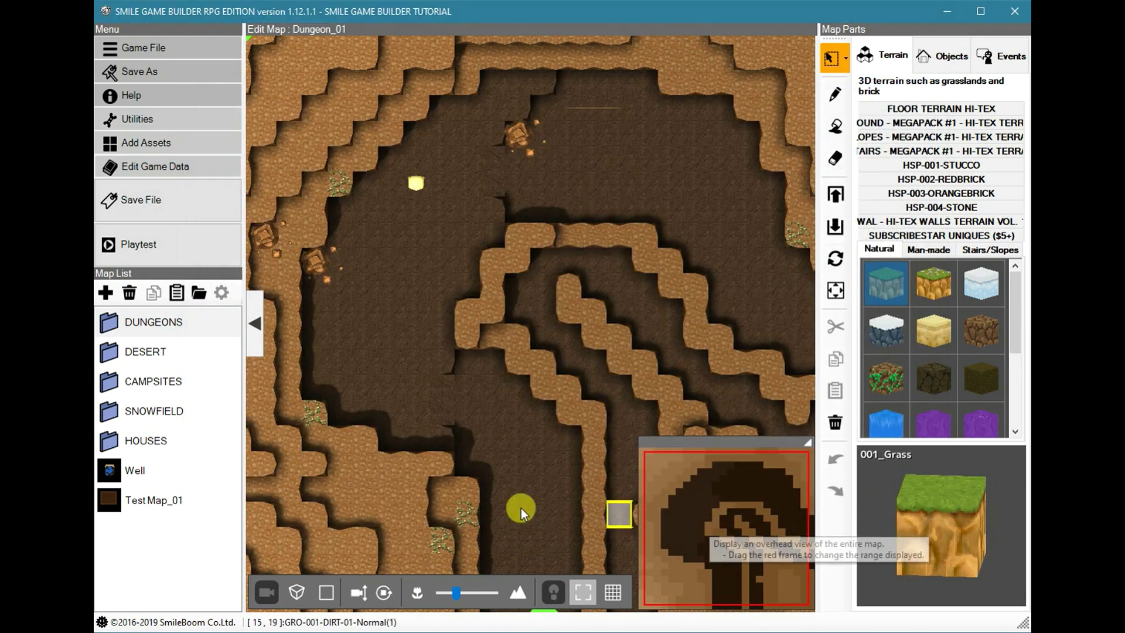
Open the Well map and the settings of its Stationary - Speak event beside the red marker.
click(121, 501)
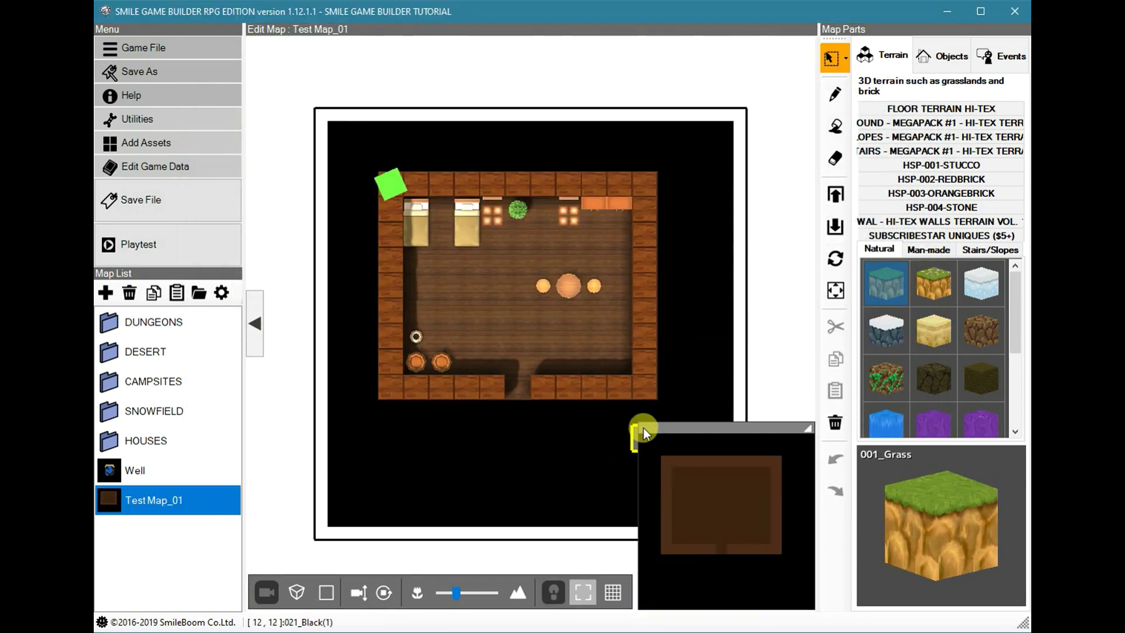
click(136, 469)
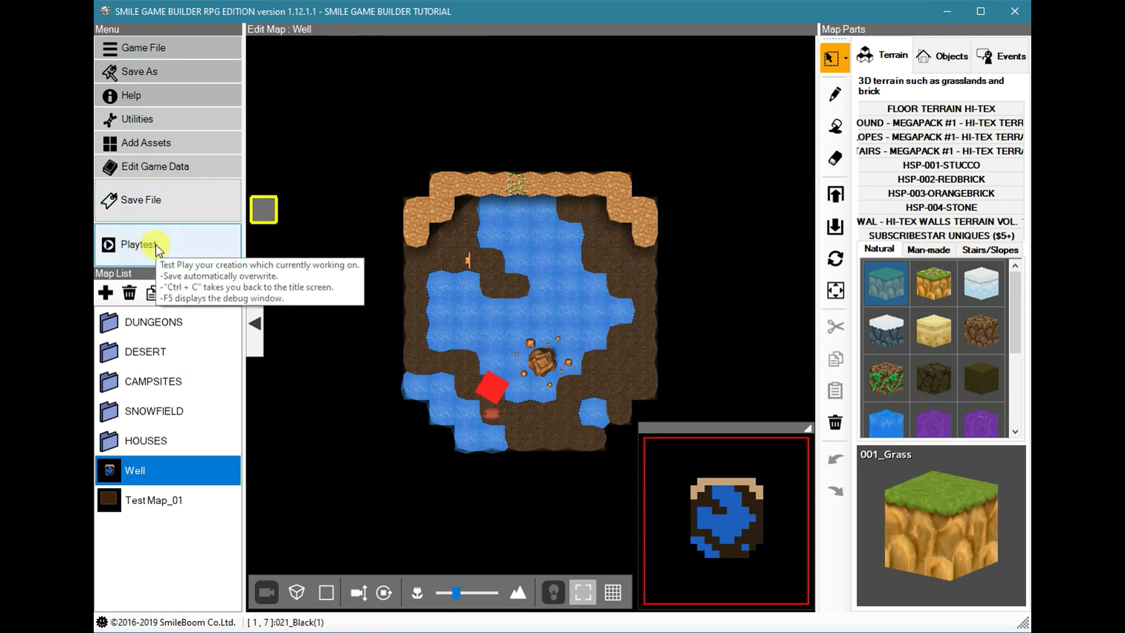
right_click(490, 417)
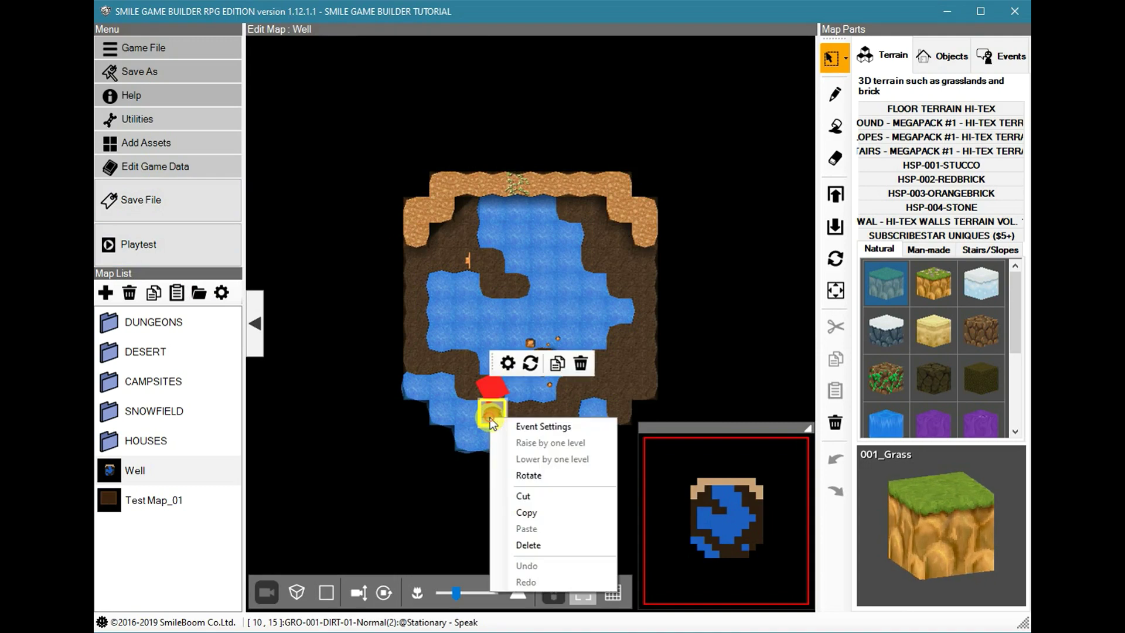
click(537, 426)
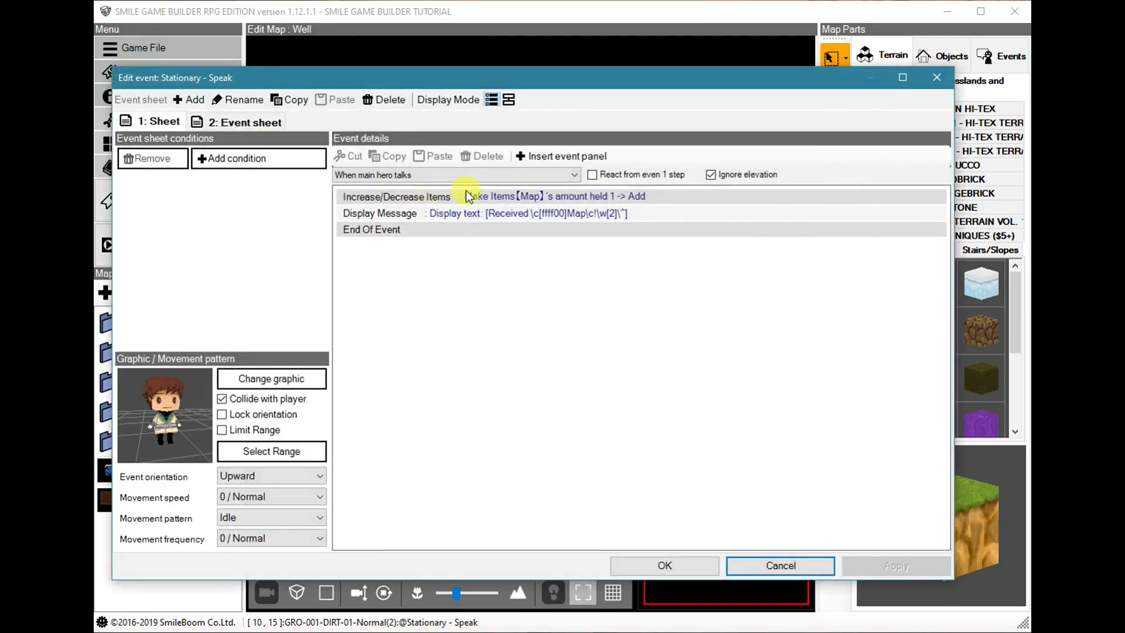
Review the item and message panels and both sheets of the Stationary - Speak event, and save it.
click(526, 196)
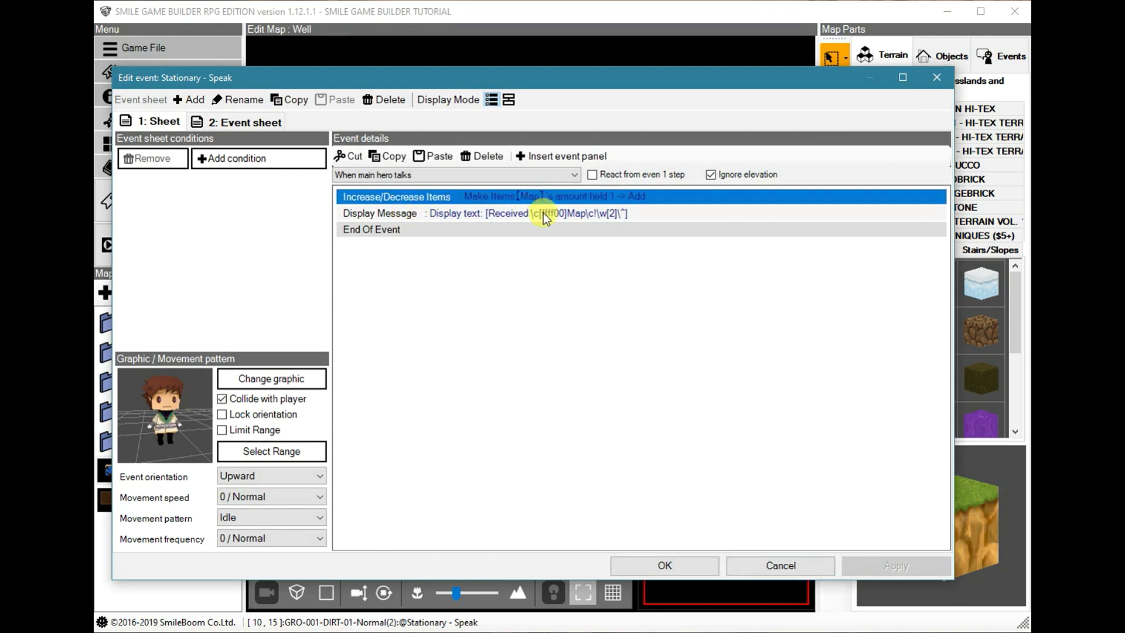
click(577, 214)
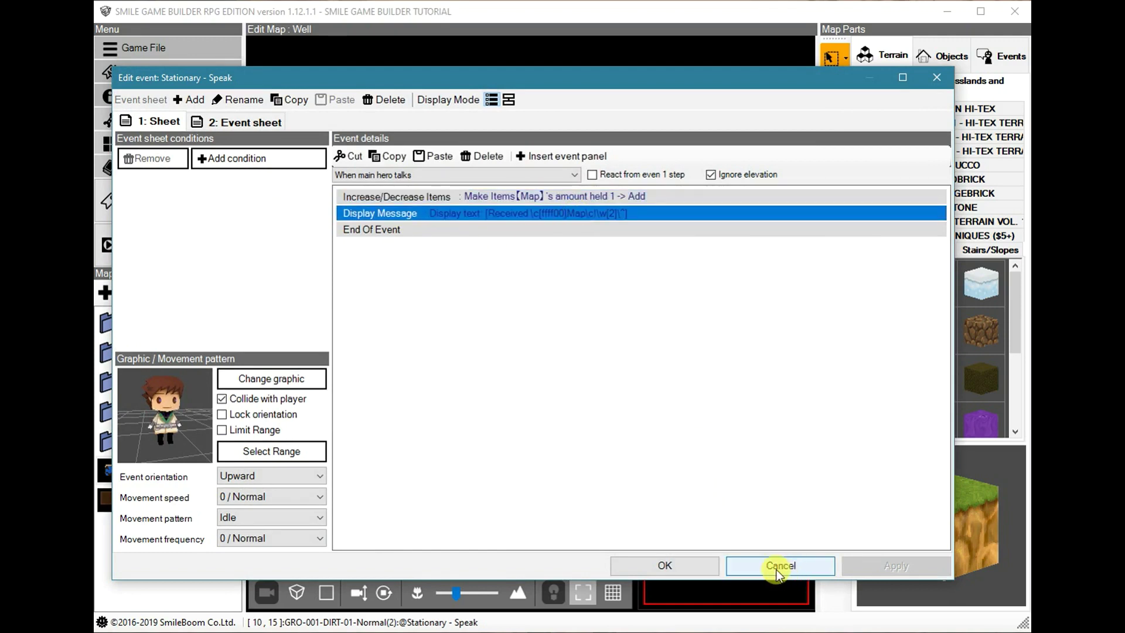
click(275, 121)
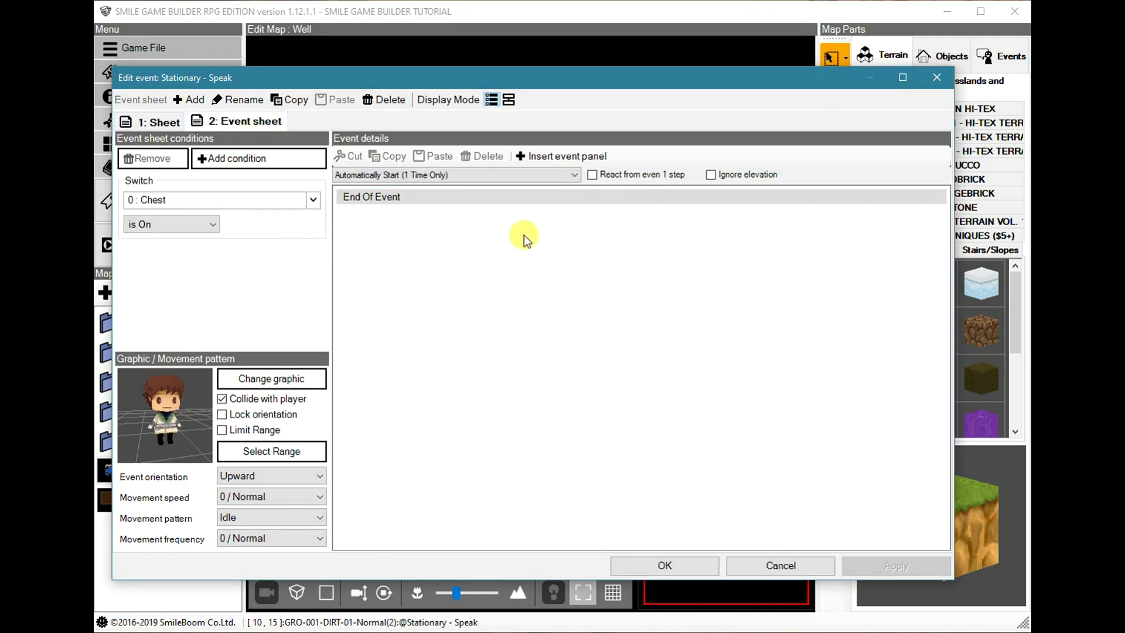
click(151, 120)
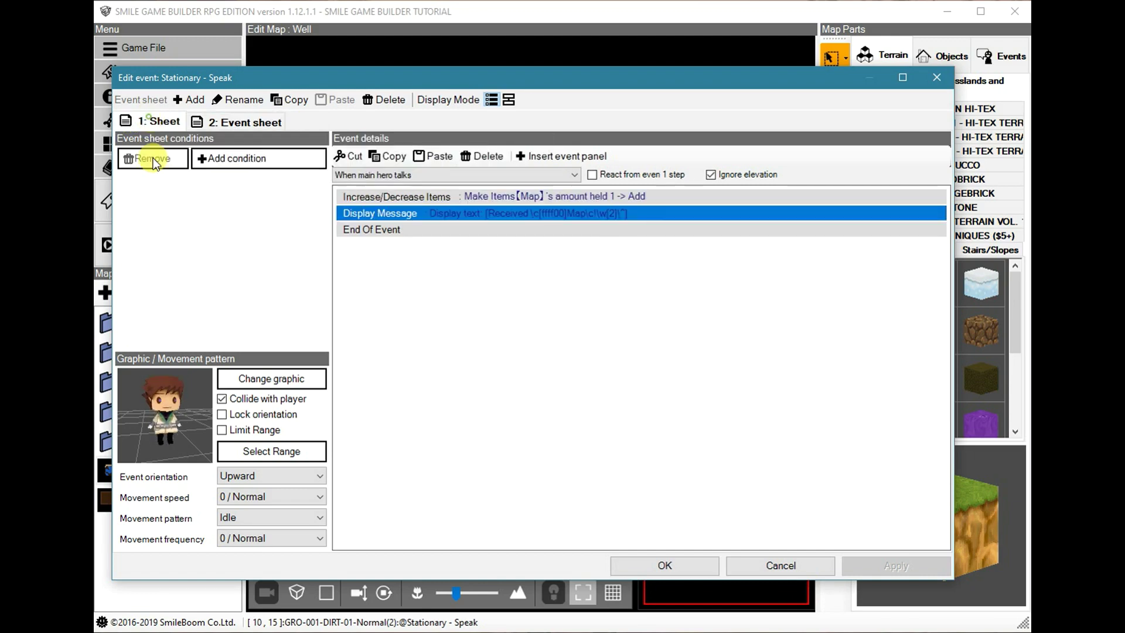
click(678, 567)
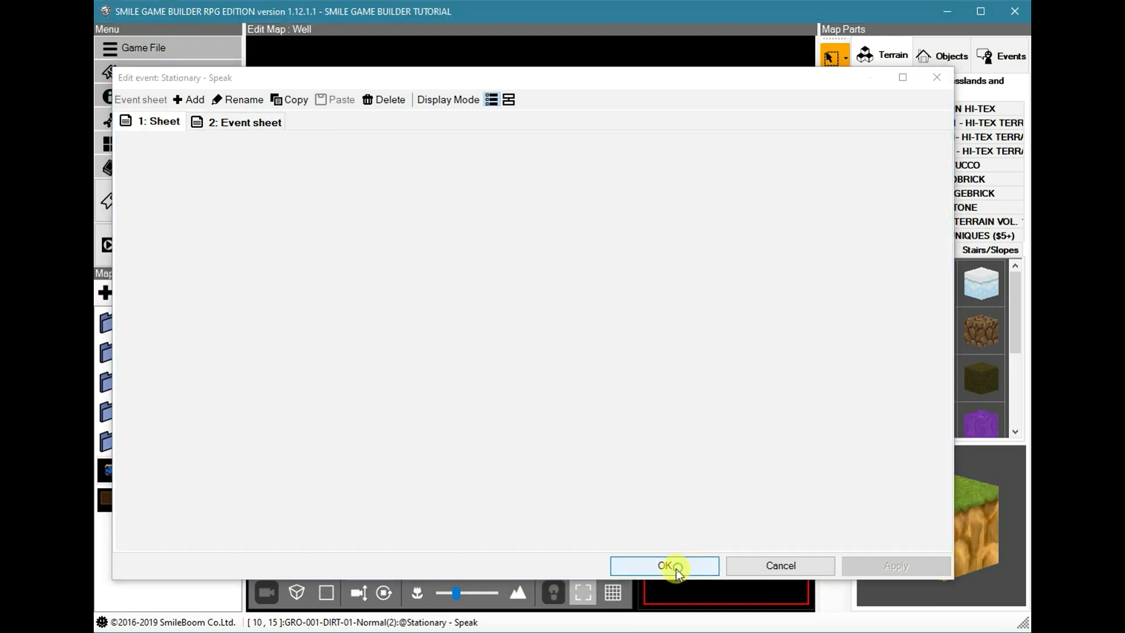
Playtest the Well map and use the Map item from the game's item list.
click(147, 245)
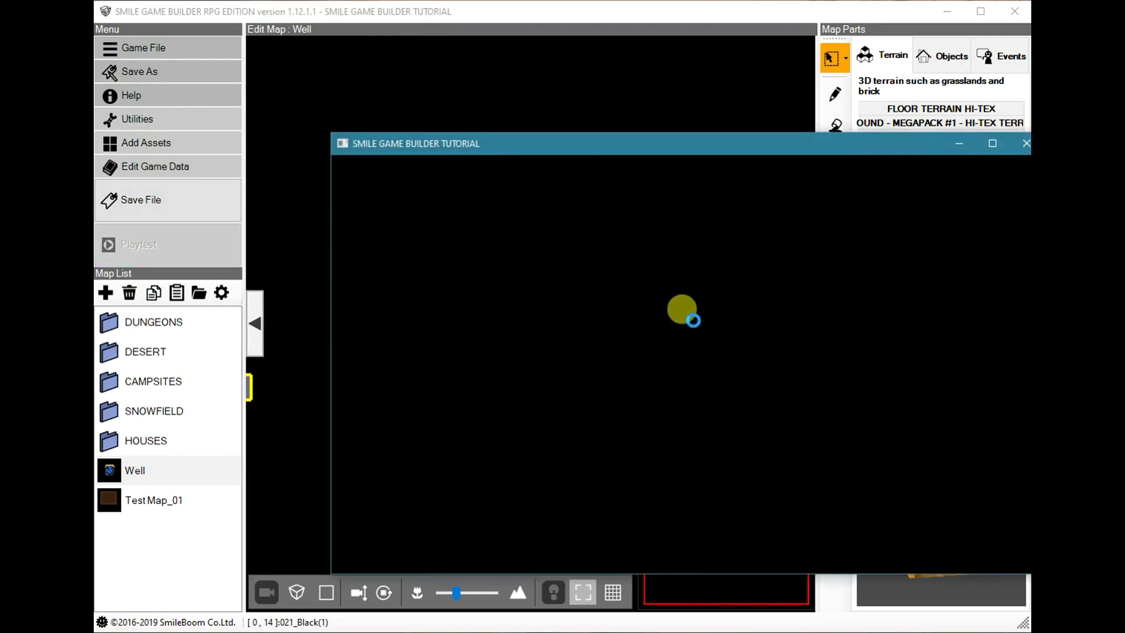
drag(730, 146, 641, 140)
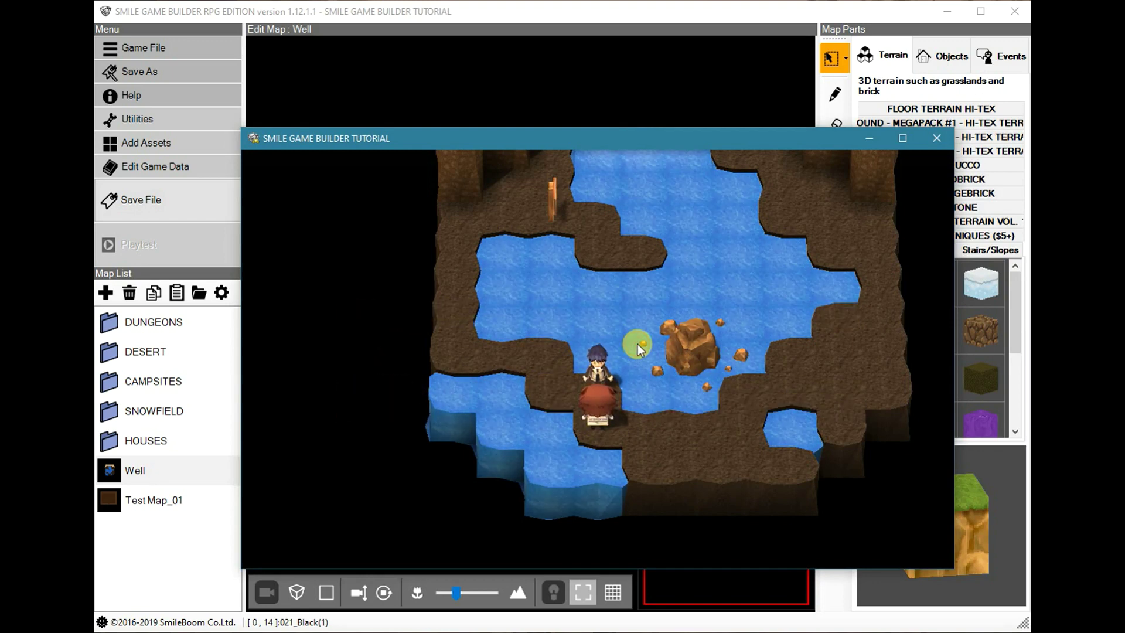
key(Escape)
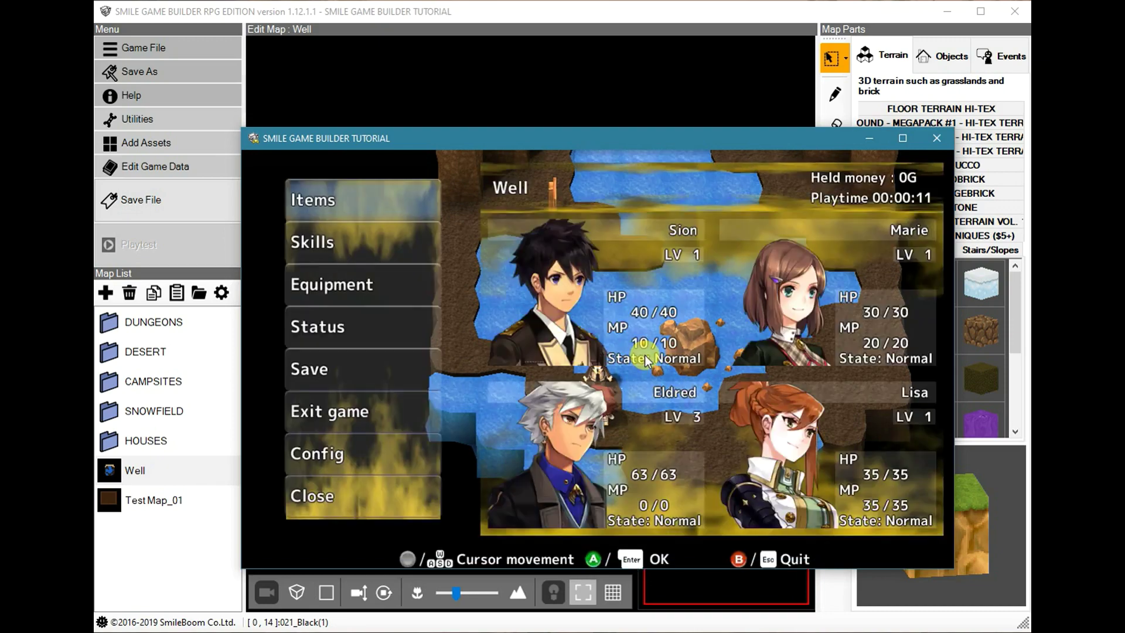
key(Return)
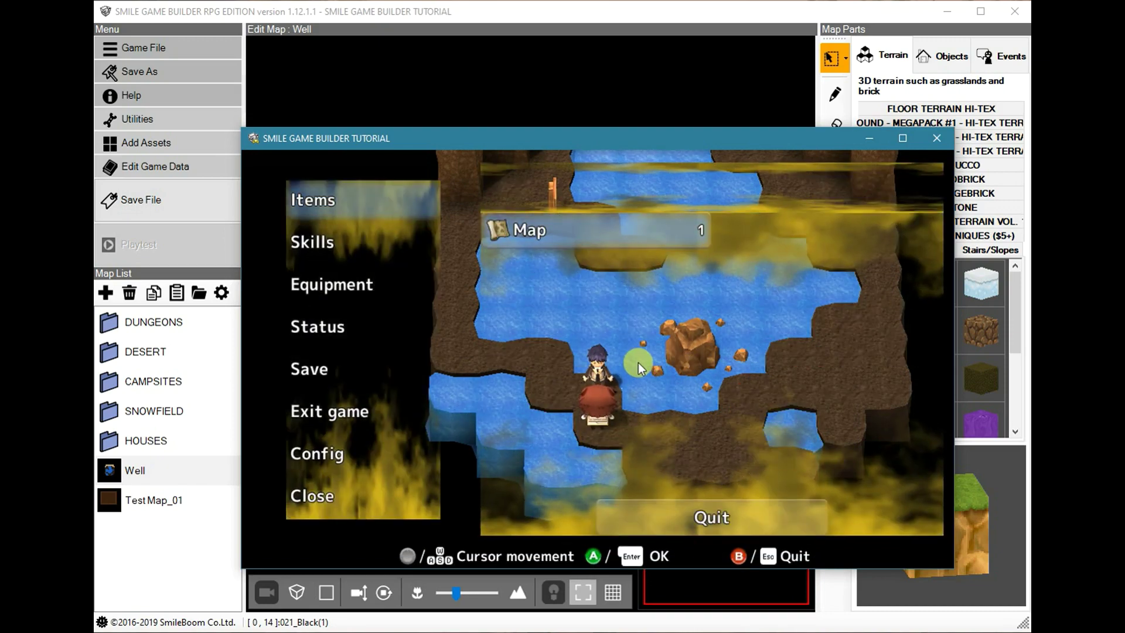
key(Return)
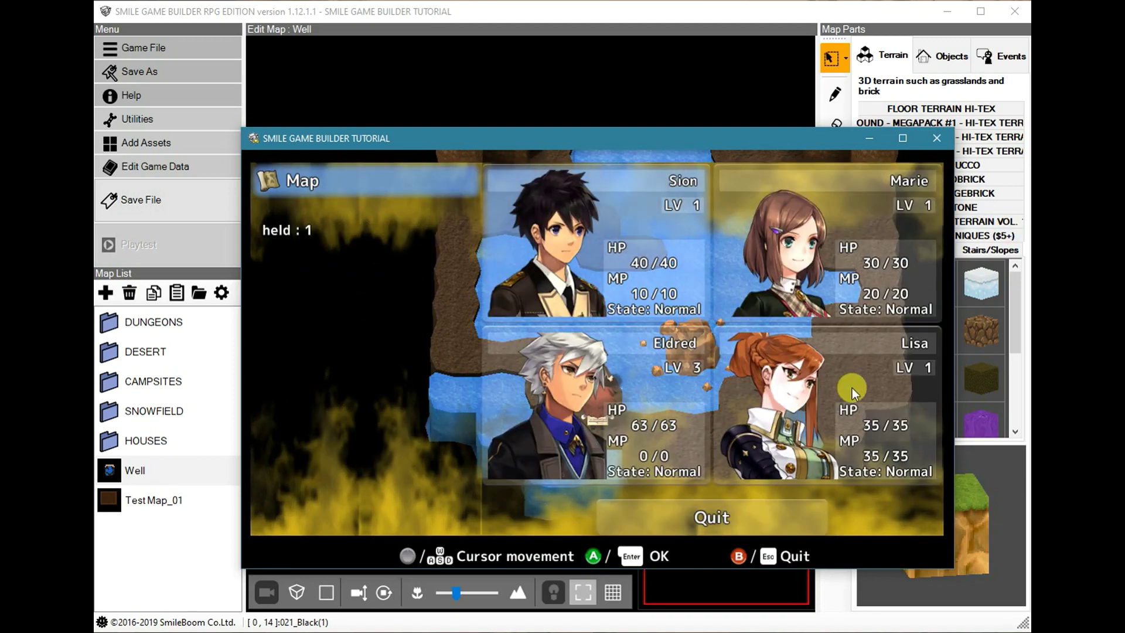
key(Escape)
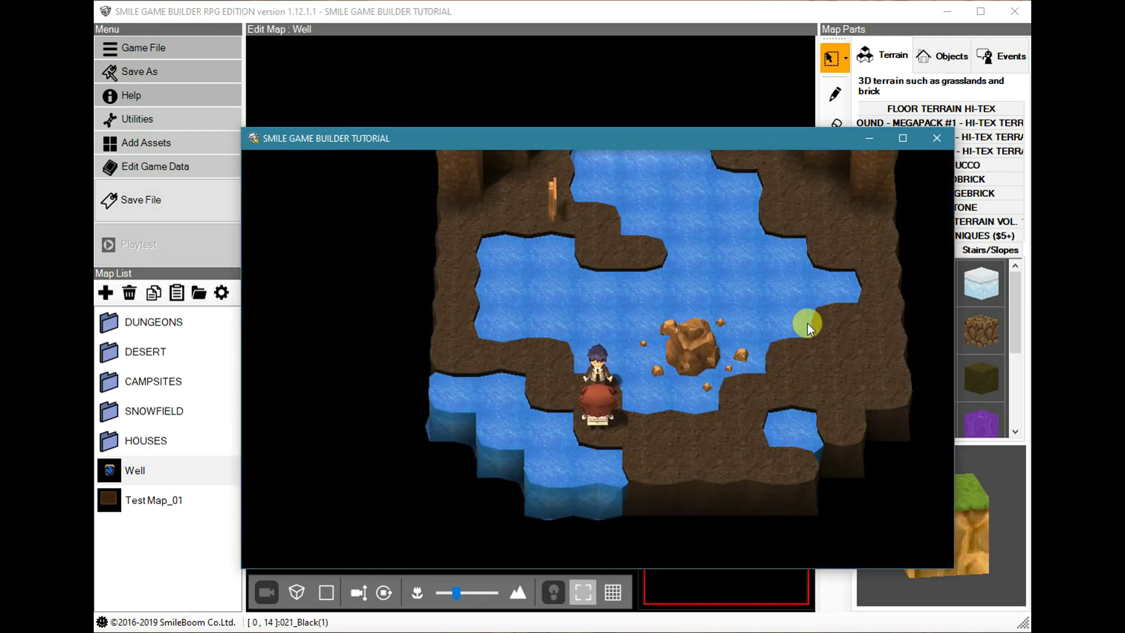
Check the held Map item once more in the game's item list, and end the playtest.
key(Escape)
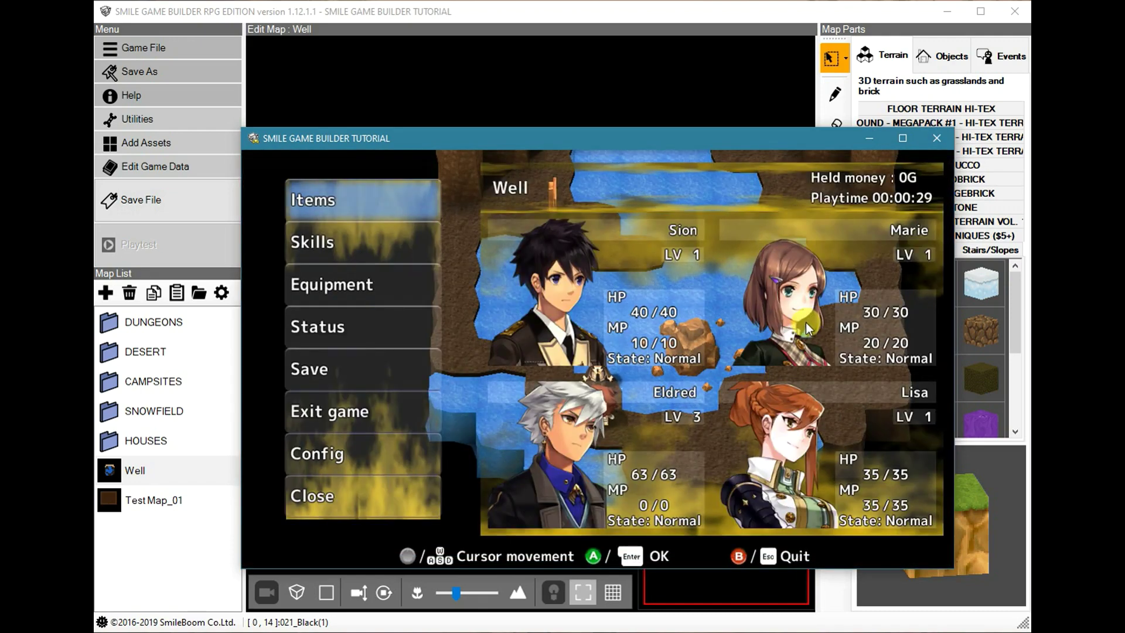
key(Return)
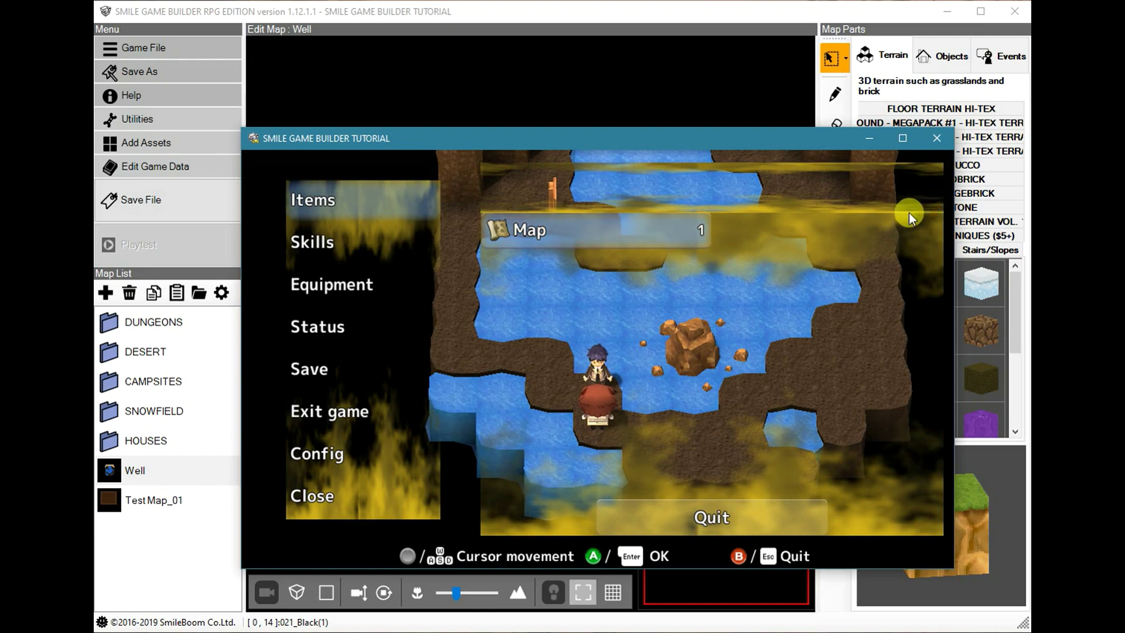
key(Escape)
key(Escape)
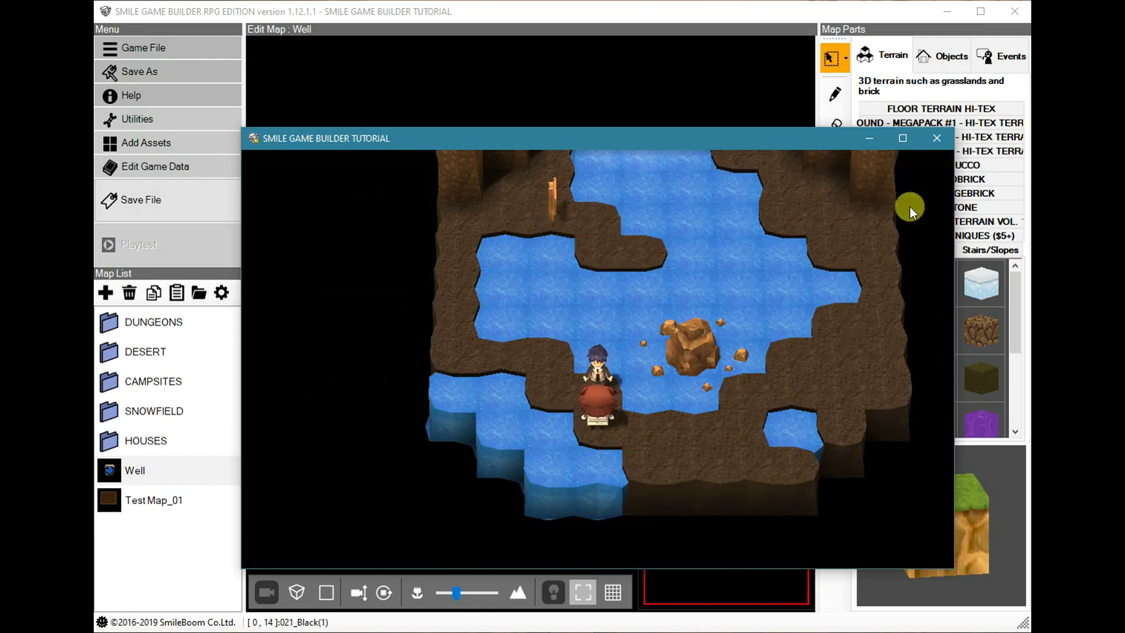
click(938, 140)
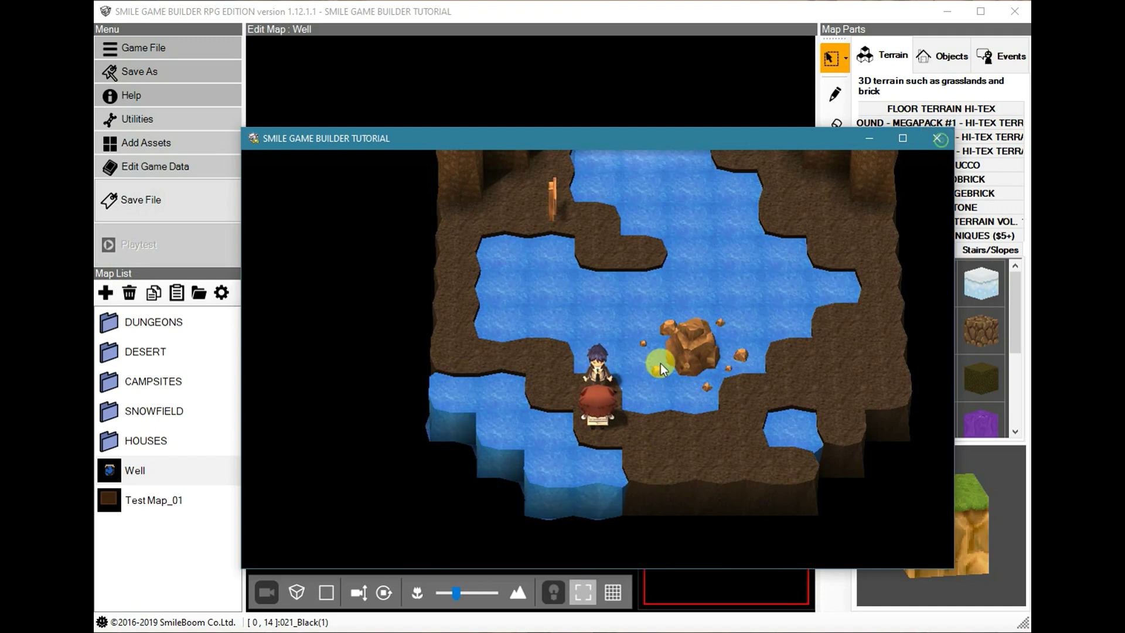
Open Test Map_01 and make the floor tile just west of the table and stools the start point.
click(122, 500)
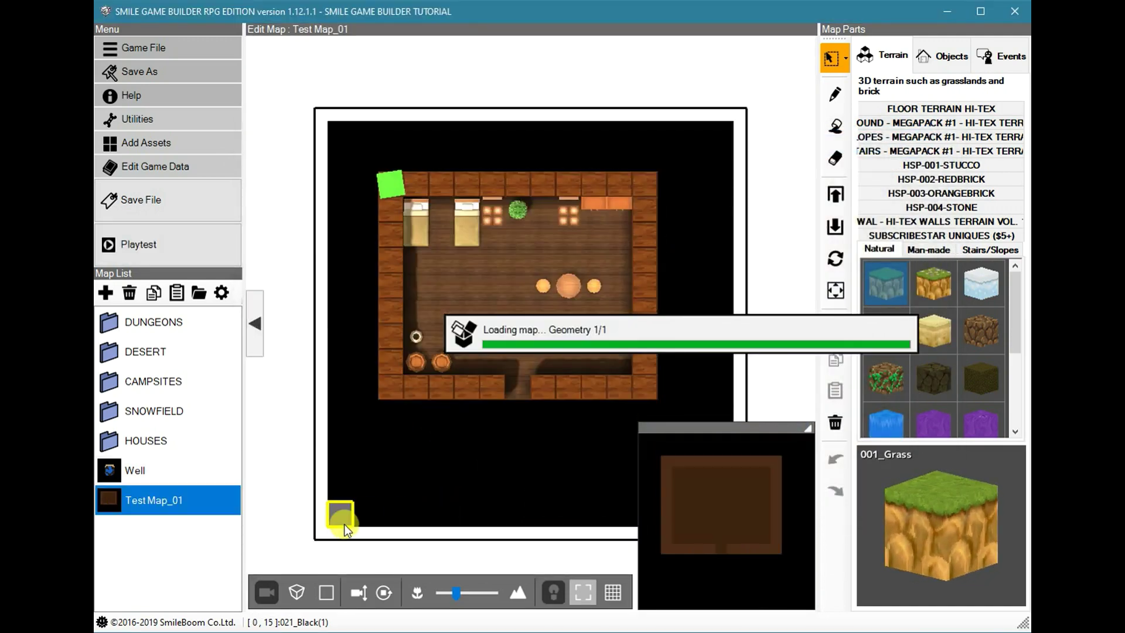
right_click(515, 296)
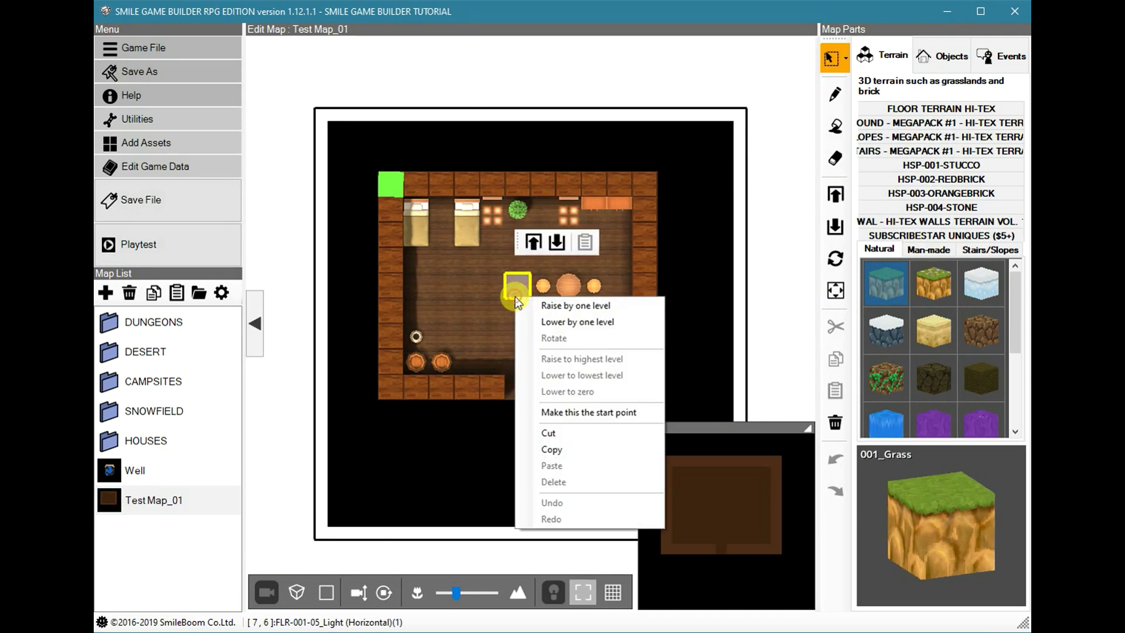
click(557, 411)
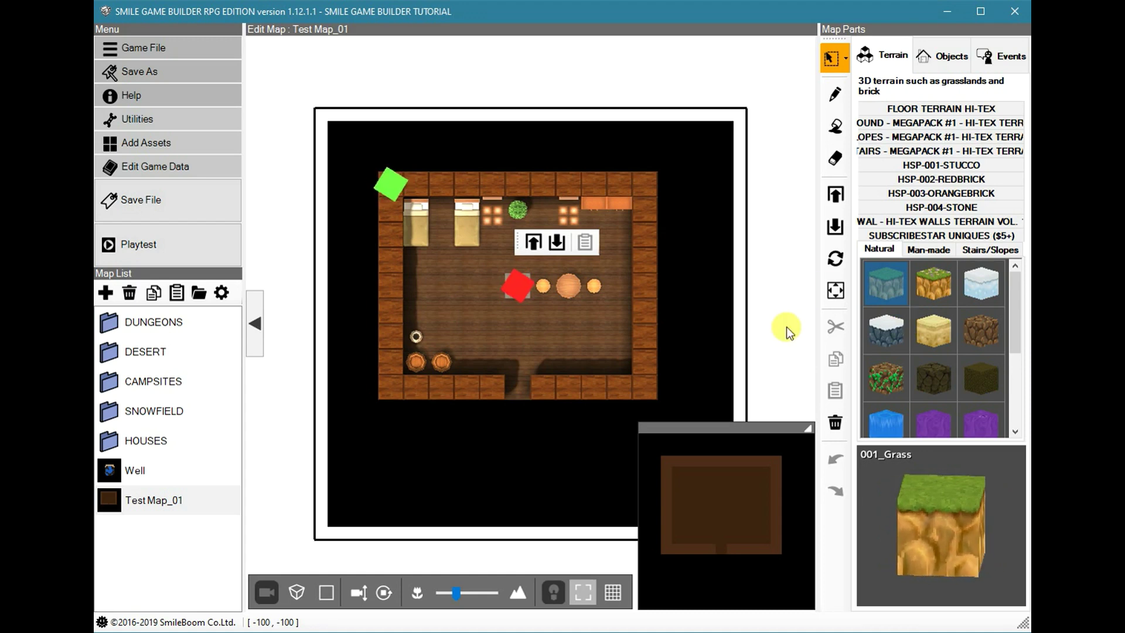
Open the placed event Events1 on Test Map_01 and review the conditions and panels of both event sheets.
click(1009, 46)
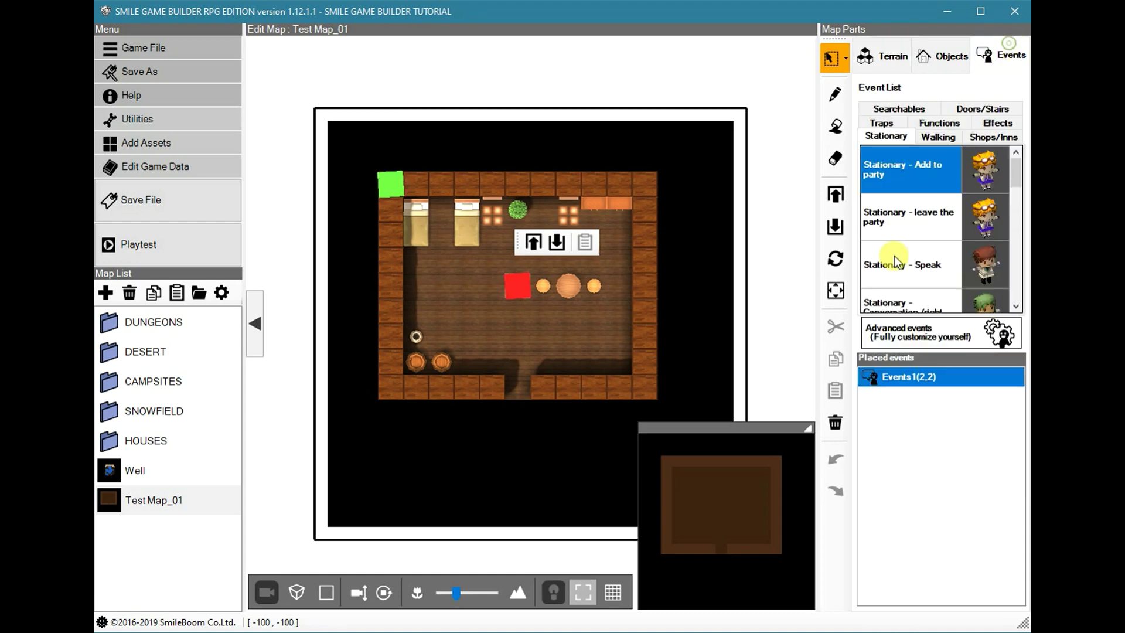
double_click(873, 377)
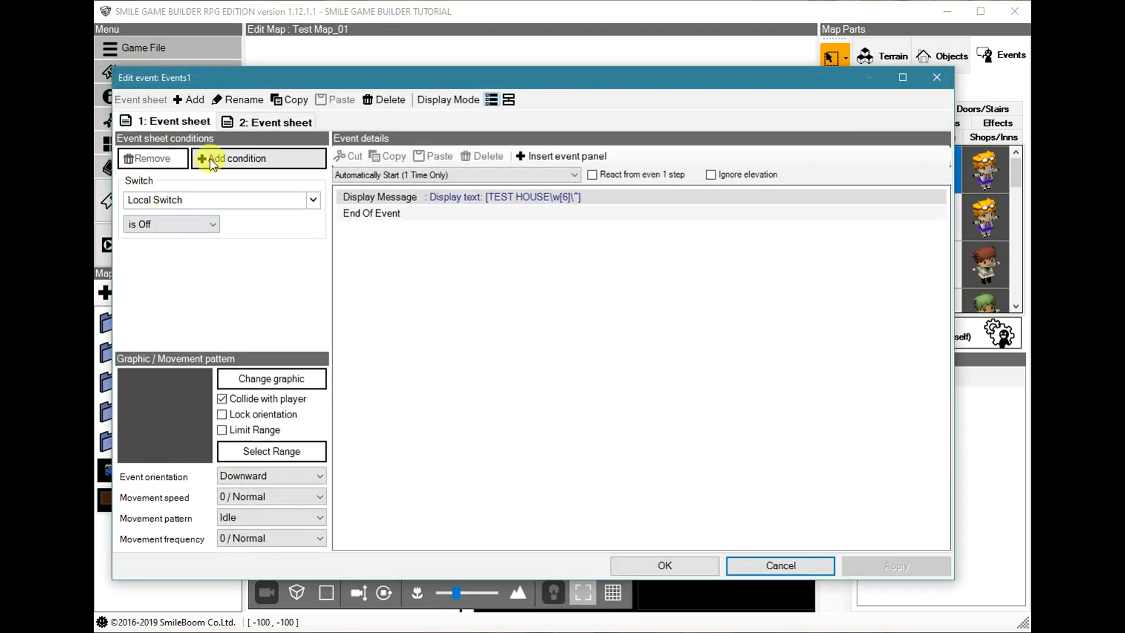
click(262, 121)
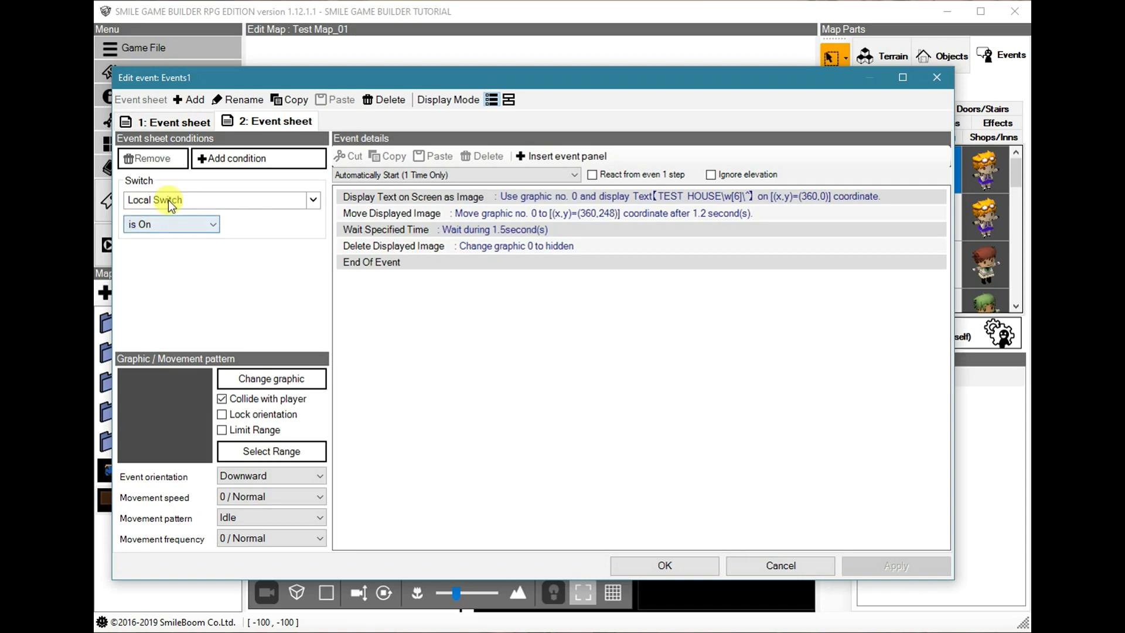
click(169, 122)
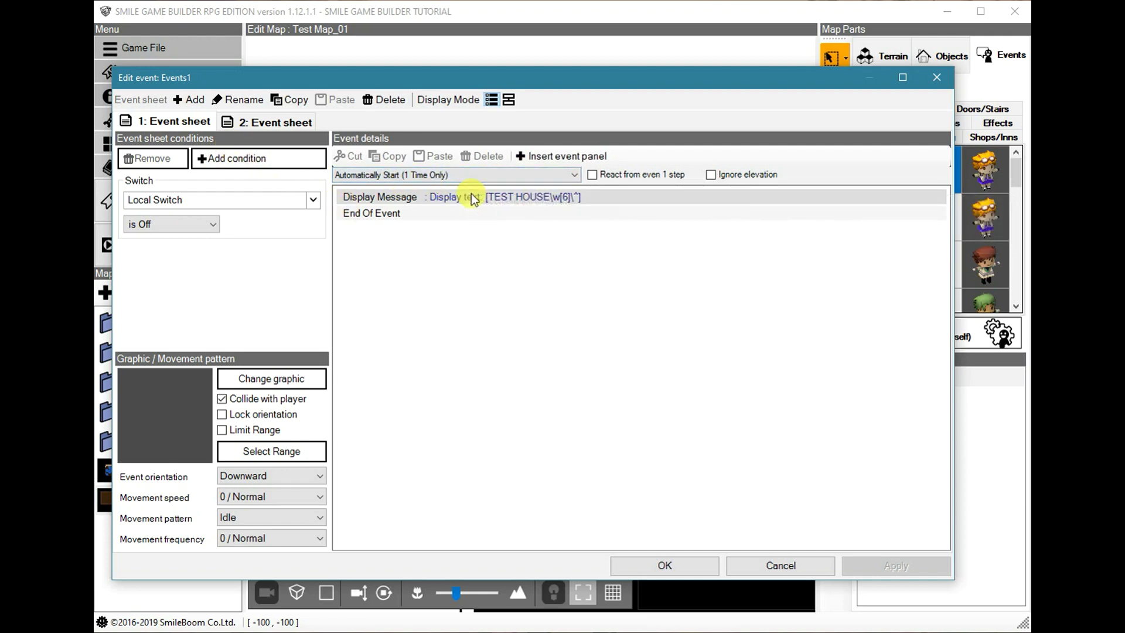
Examine the \w[6] and \^ codes in the TEST HOUSE text of the first sheet's Display Message panel.
double_click(424, 204)
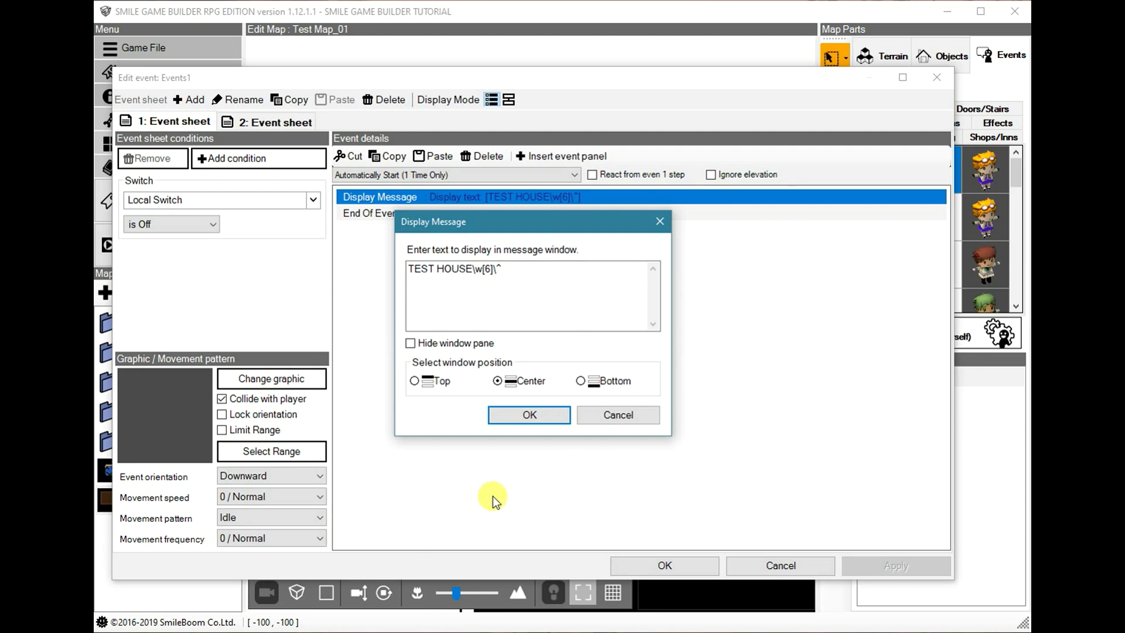
click(474, 270)
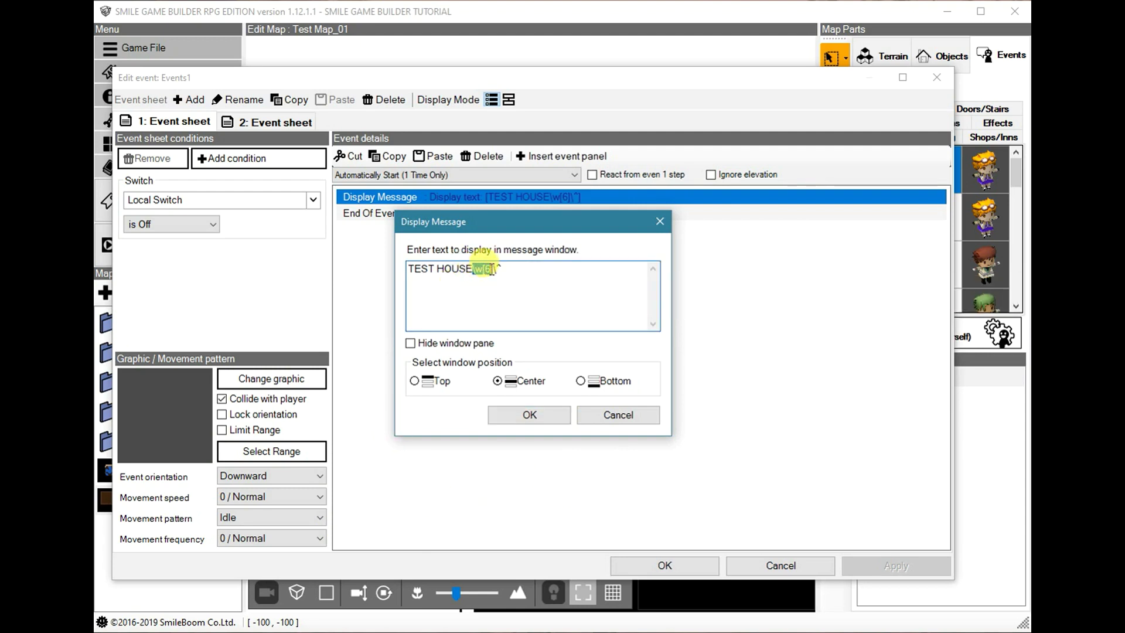
drag(489, 270, 480, 269)
drag(510, 267, 498, 268)
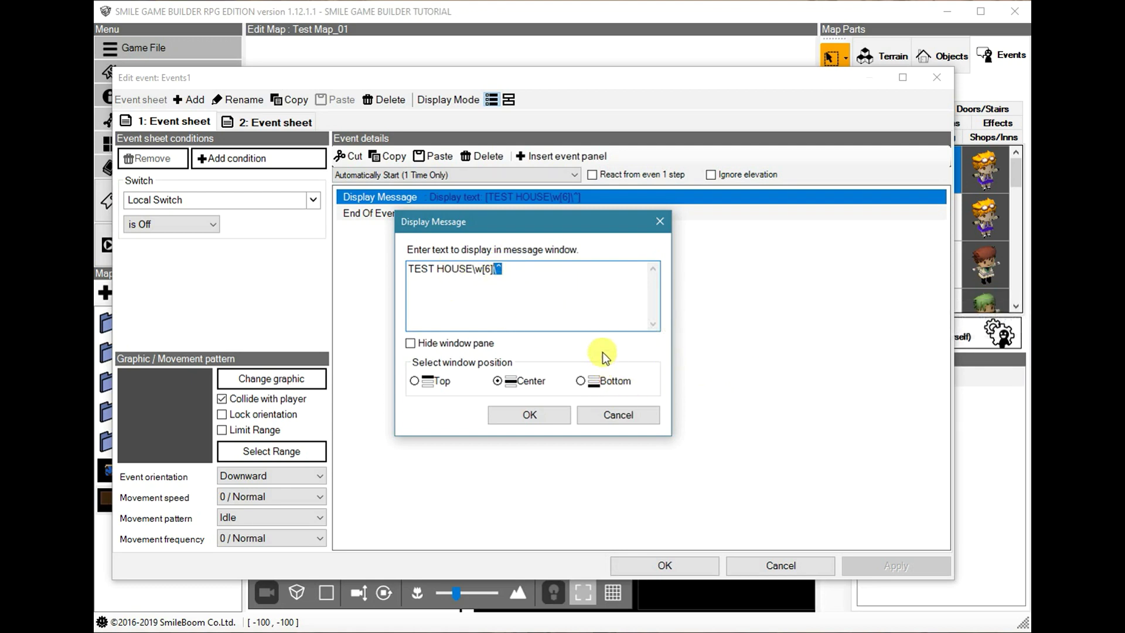
click(509, 268)
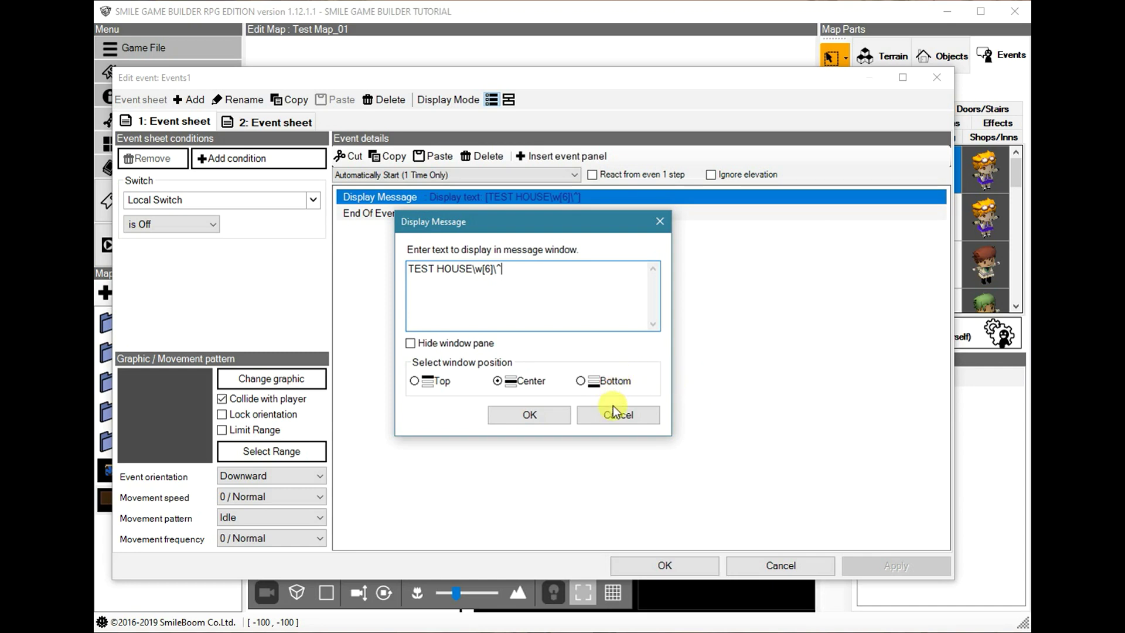
Confirm the message and the Events1 event, playtest Test Map_01 to see the TEST HOUSE message, and end the playtest.
click(530, 415)
click(664, 564)
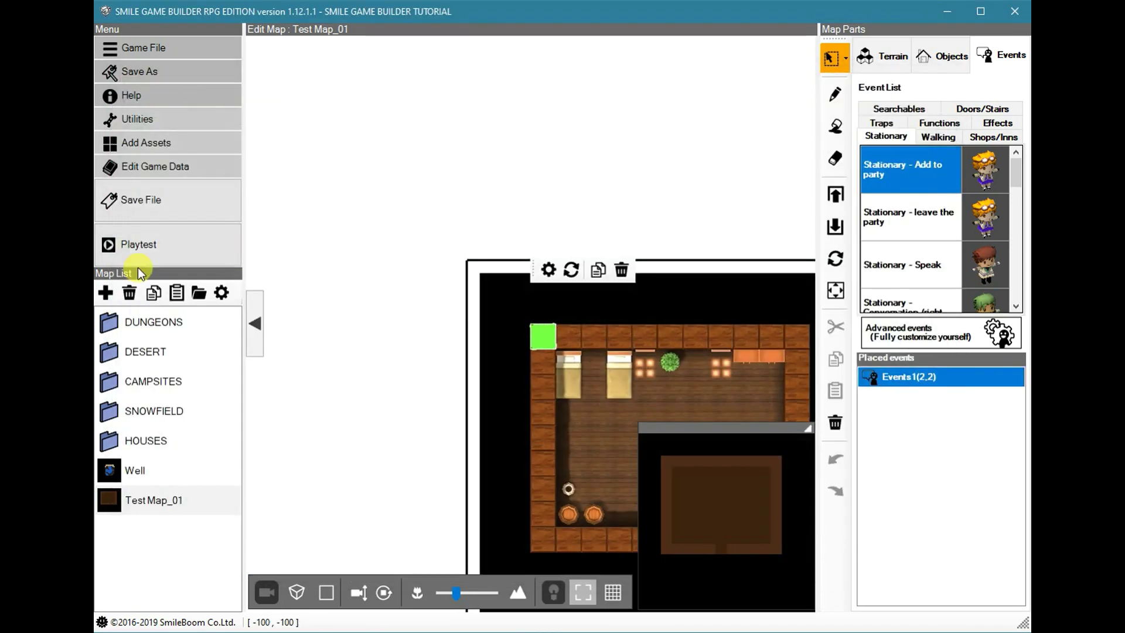
click(140, 243)
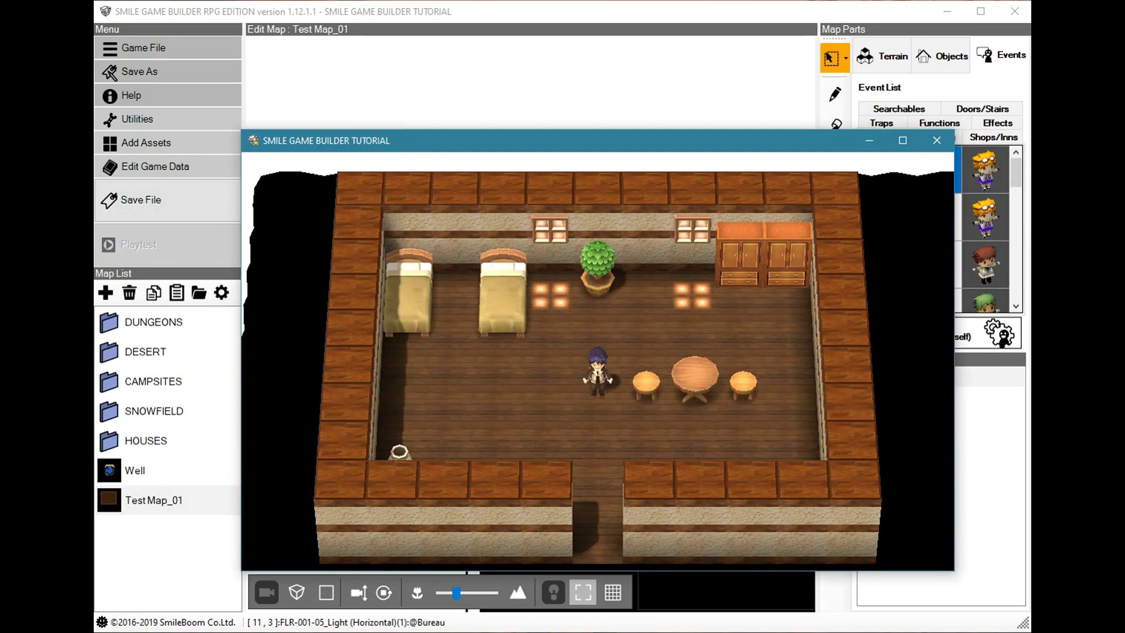
click(938, 143)
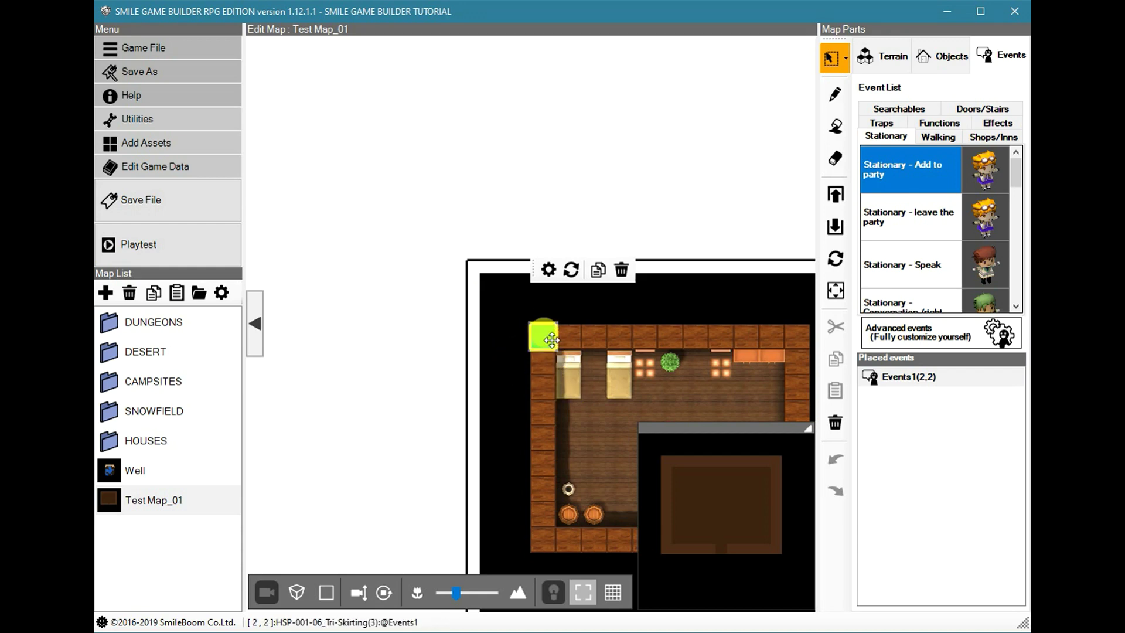
Set the Local Switch condition of Events1 to "is On" for the first sheet and "is Off" for the second.
double_click(867, 380)
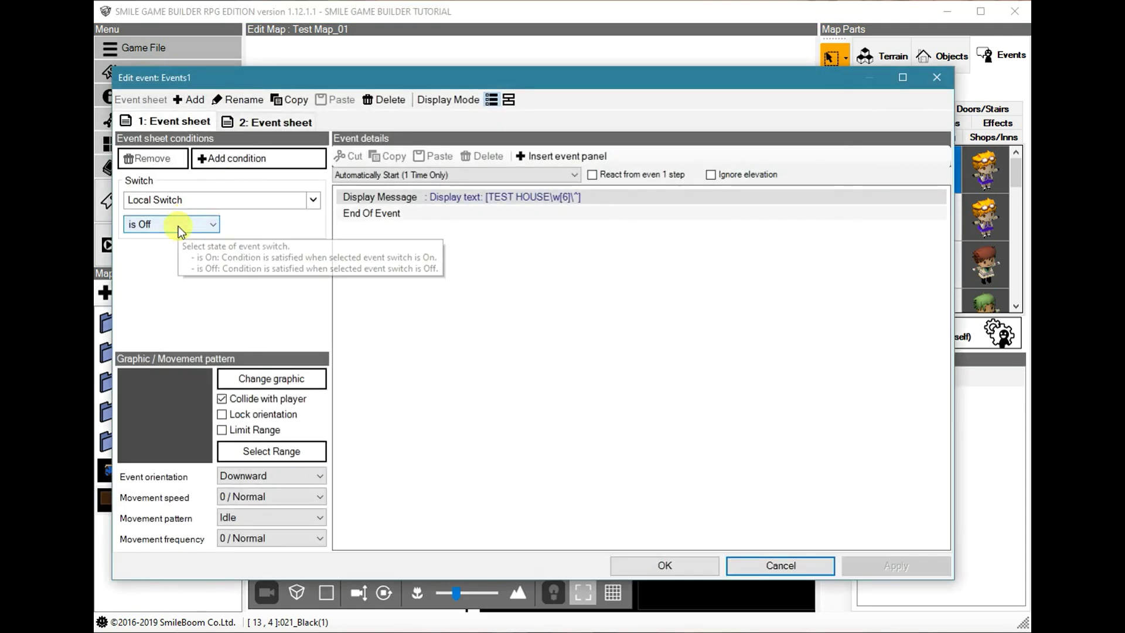
click(178, 226)
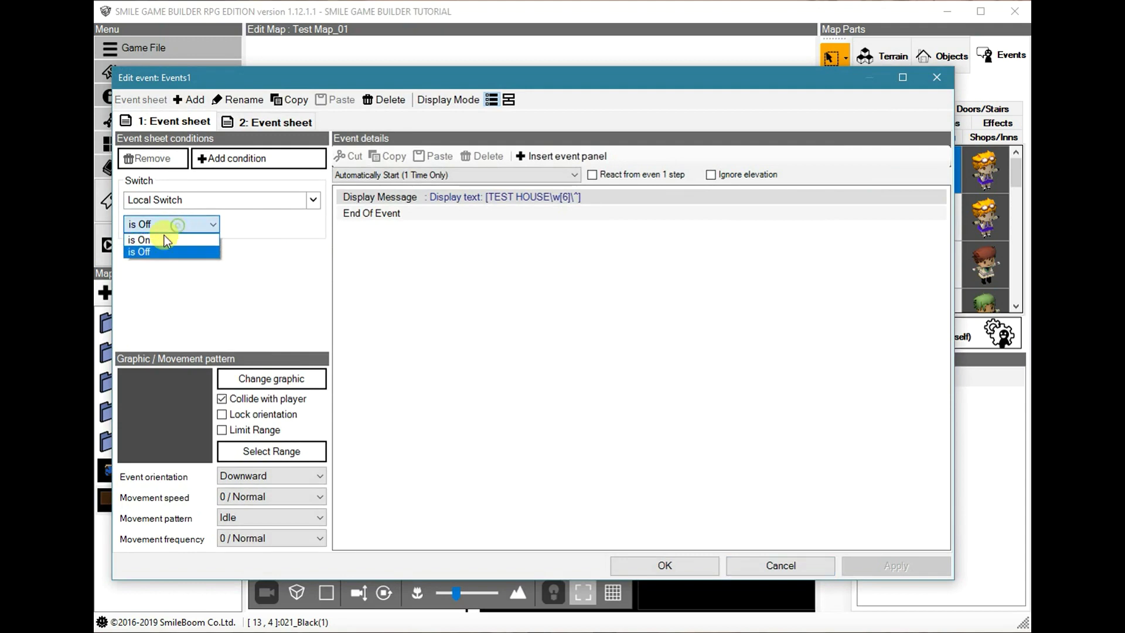
click(139, 240)
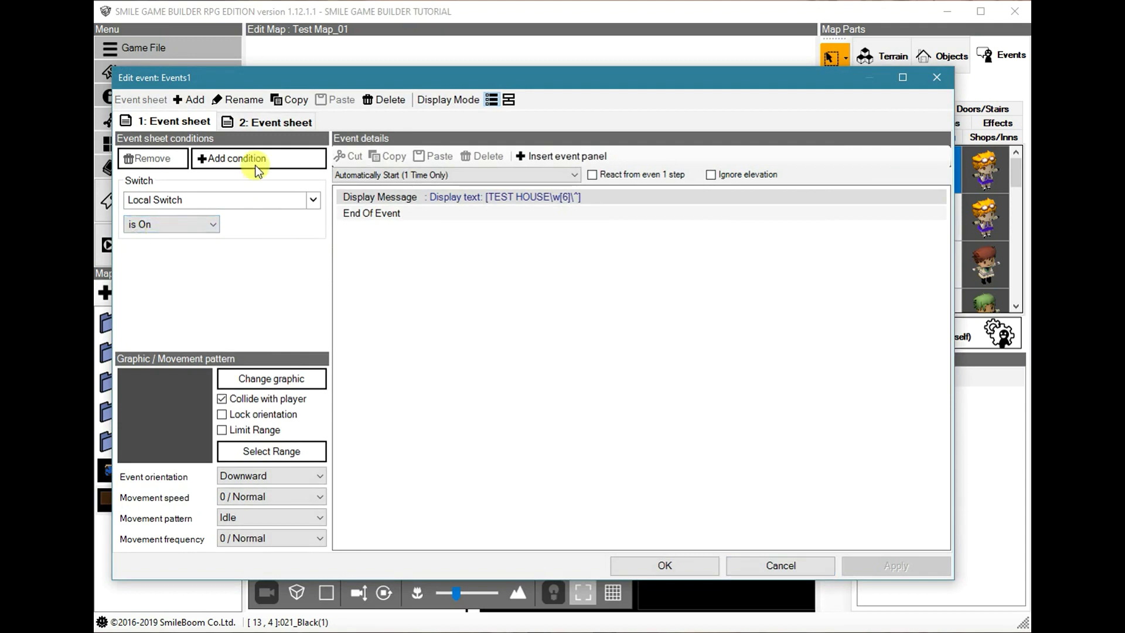
click(281, 121)
click(160, 225)
click(162, 243)
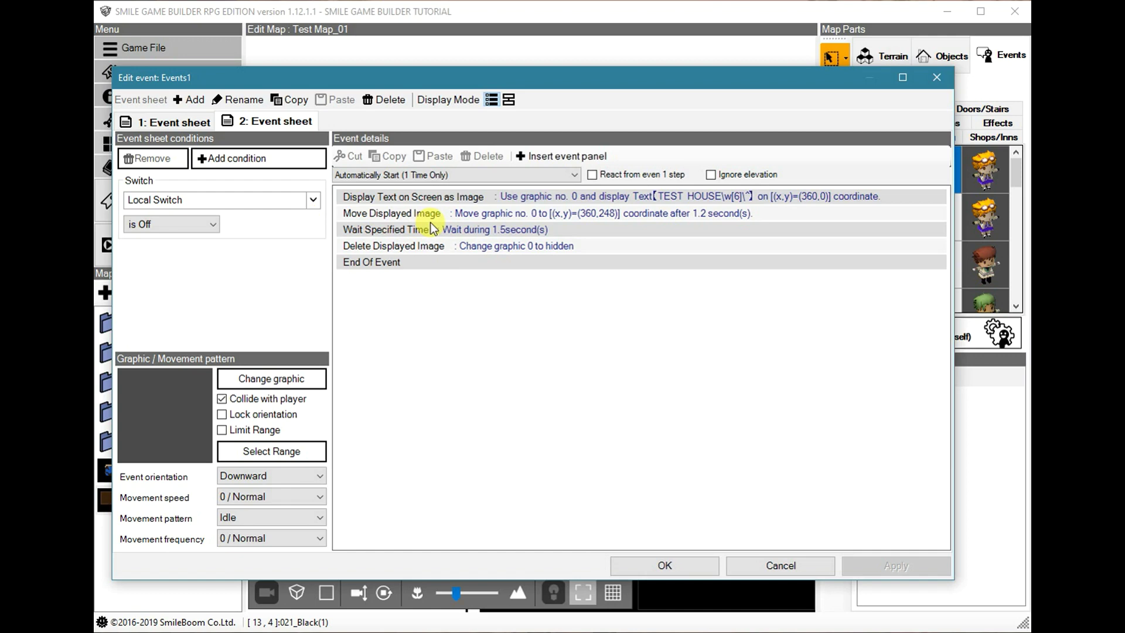
Examine the Display Text on Screen as Image panel on the second sheet, including its image number and \w[6]\^ codes, and close it unchanged.
click(432, 198)
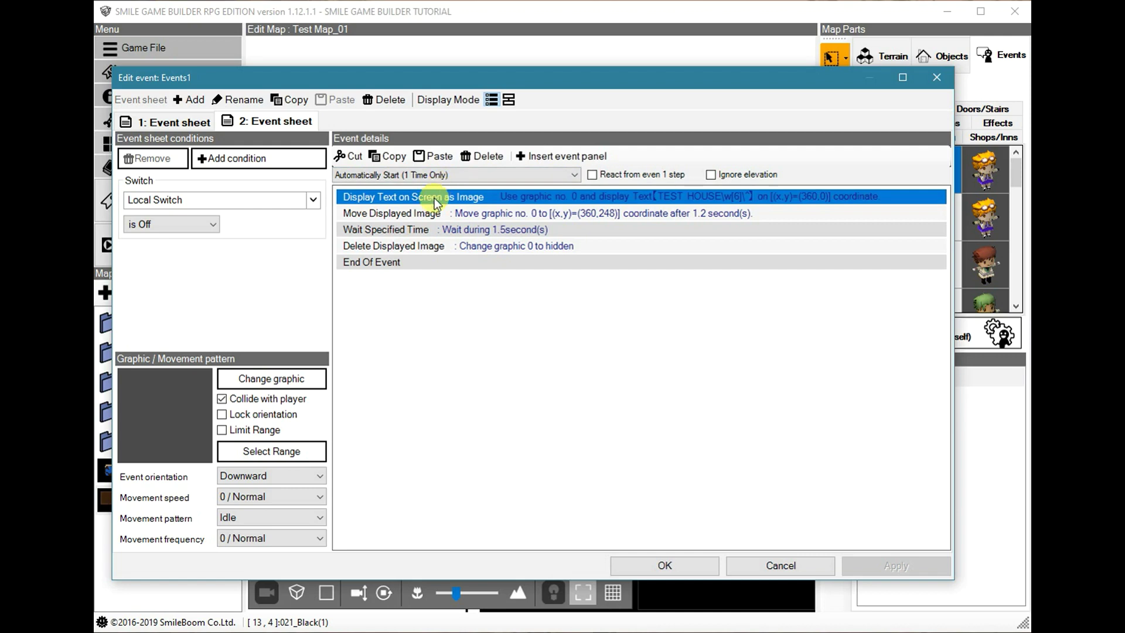
mouse_move(449, 182)
double_click(470, 198)
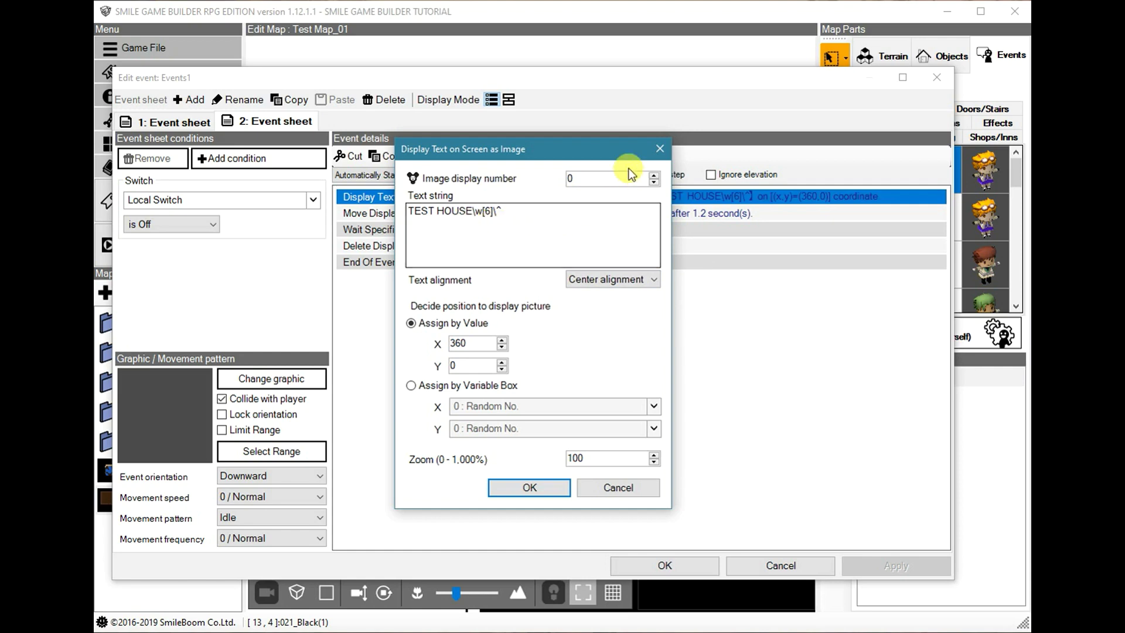
click(575, 178)
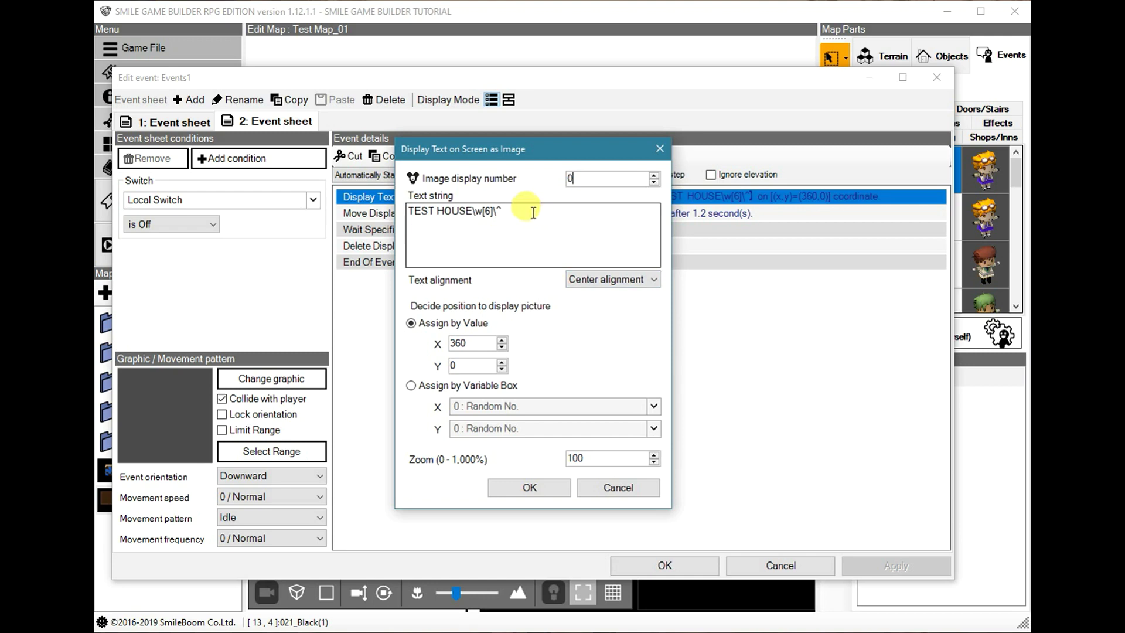
drag(474, 209, 539, 213)
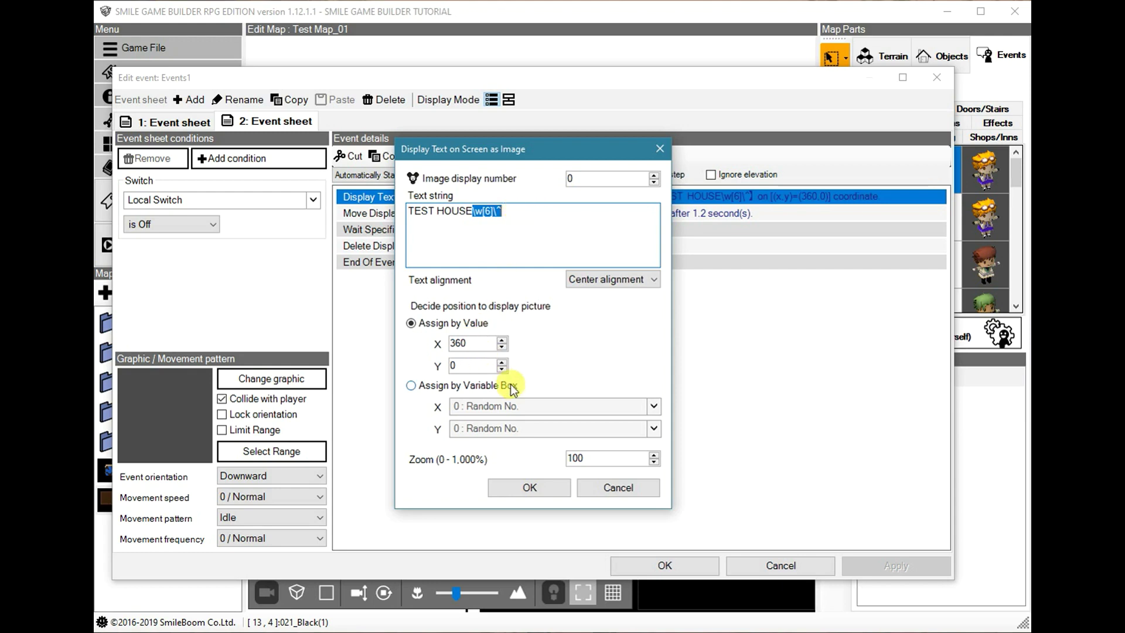
click(619, 487)
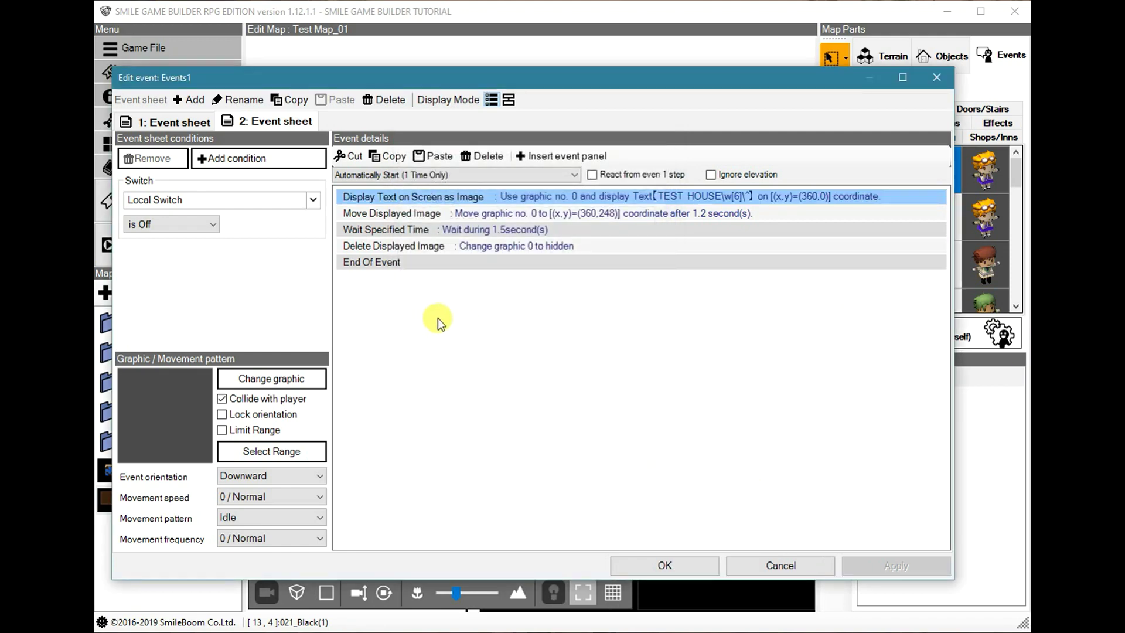
Review the Move Displayed Image settings and the Wait Specified Time and Delete Displayed Image panels on the second sheet.
double_click(463, 216)
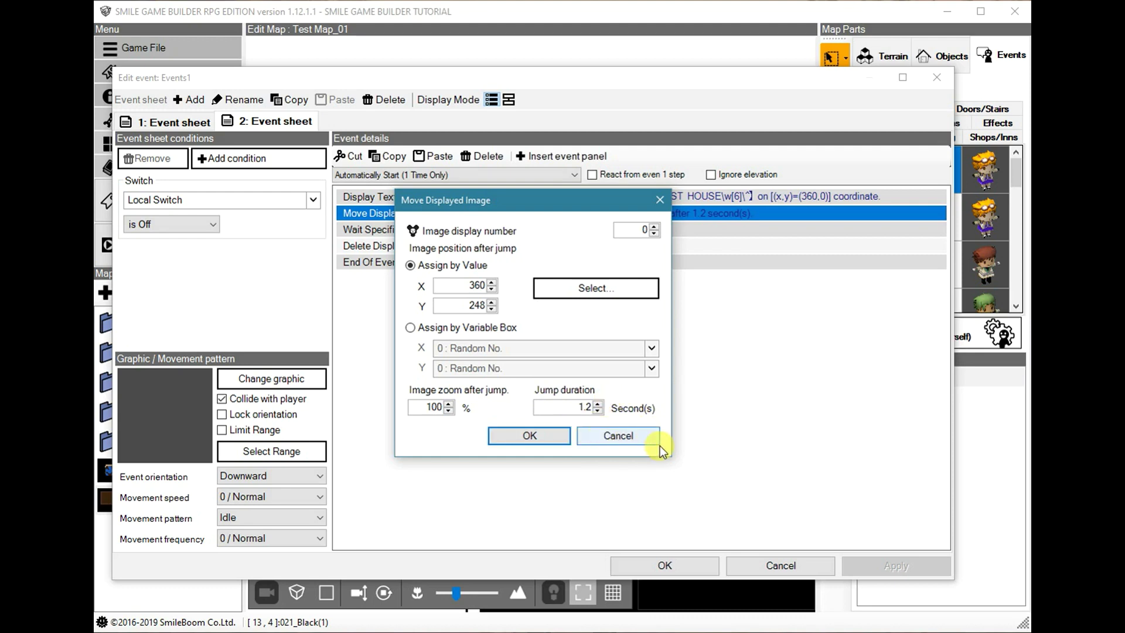
click(624, 436)
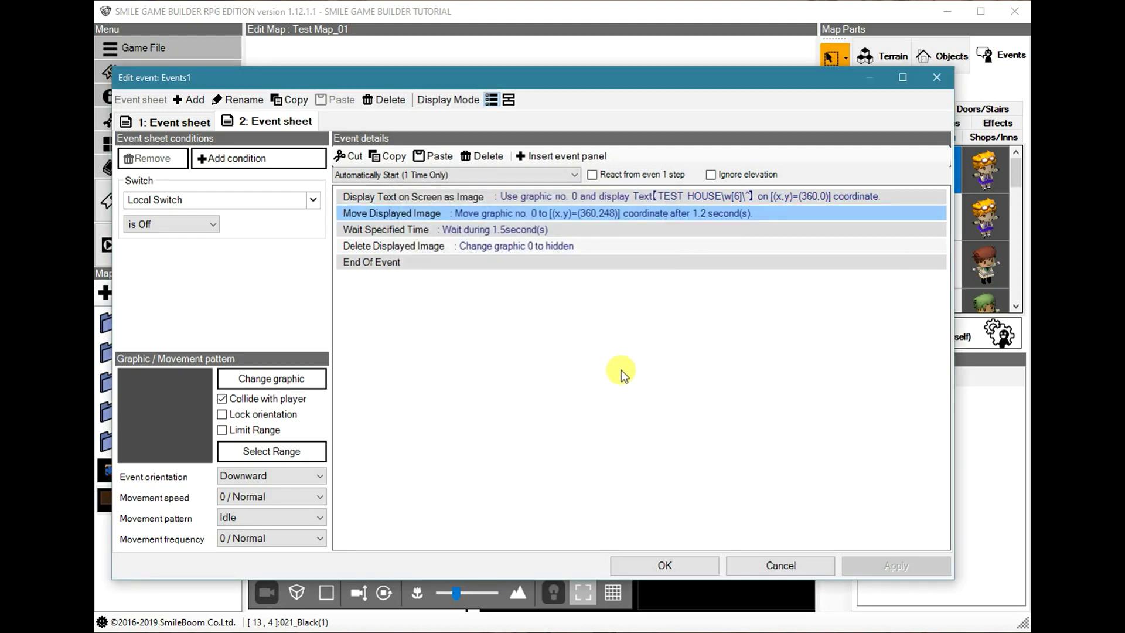
click(507, 230)
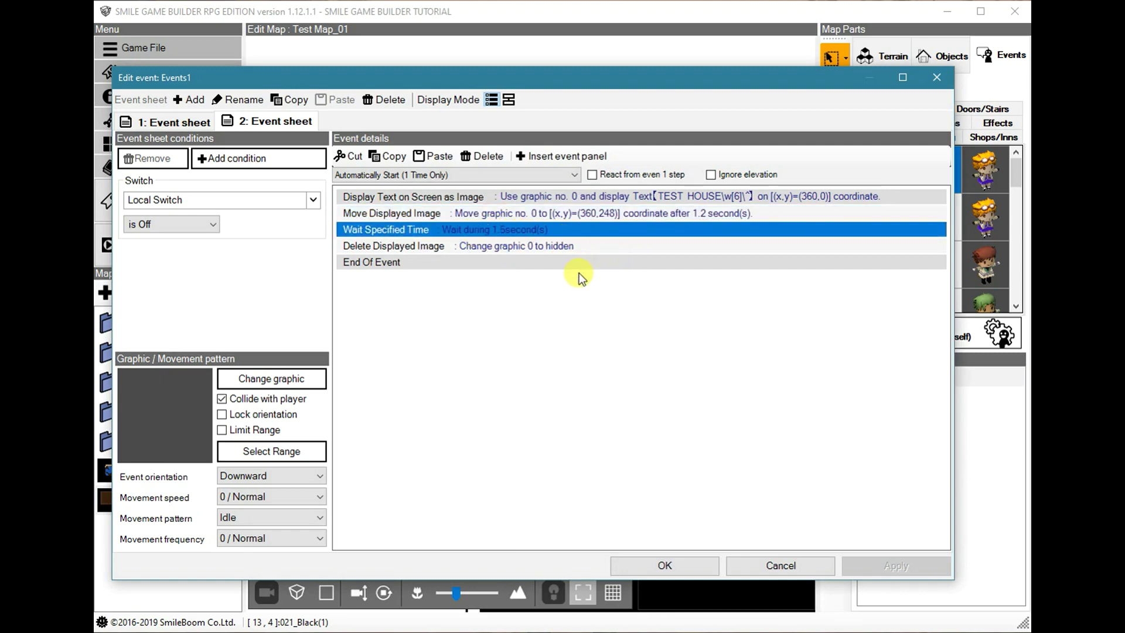
click(520, 244)
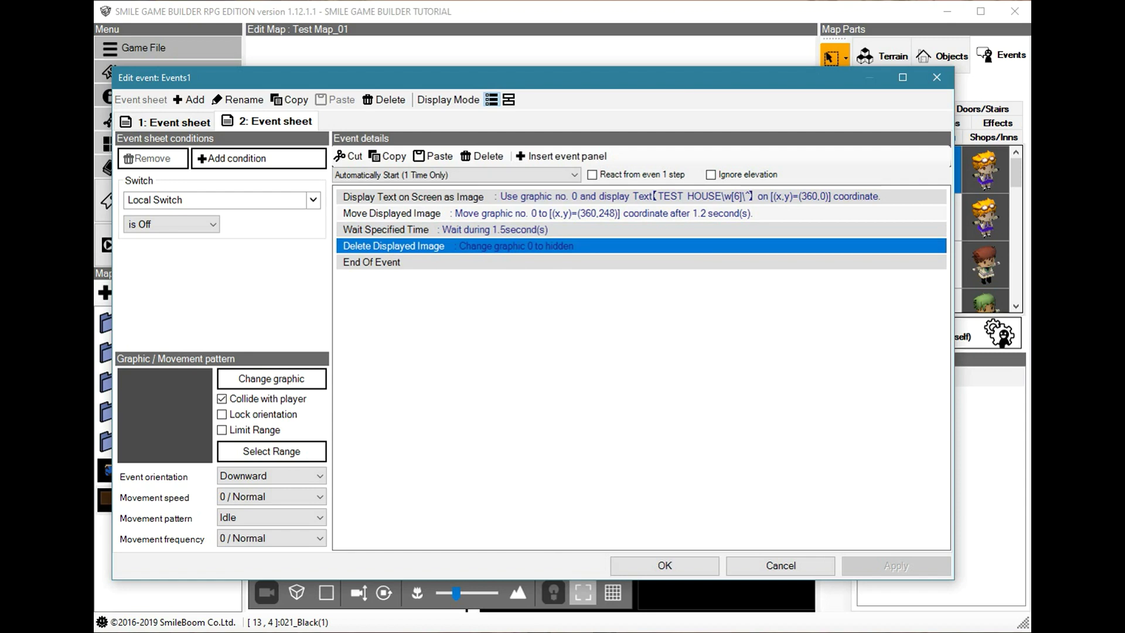
Close the Events1 editor, playtest Test Map_01 to view the moving text image, and end the playtest.
click(661, 564)
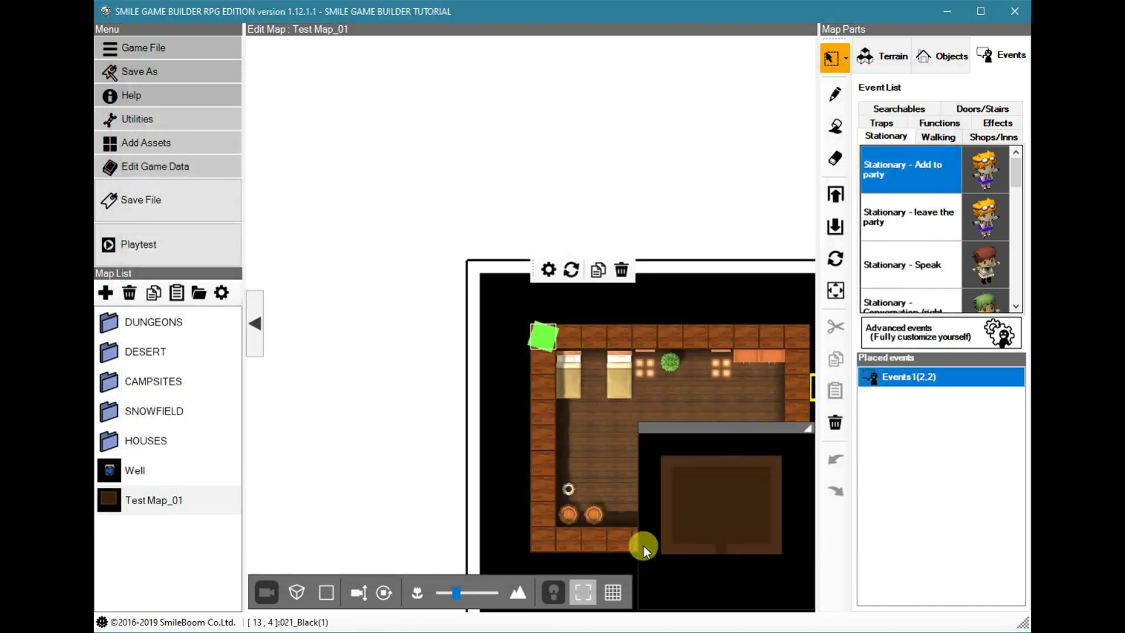
click(156, 244)
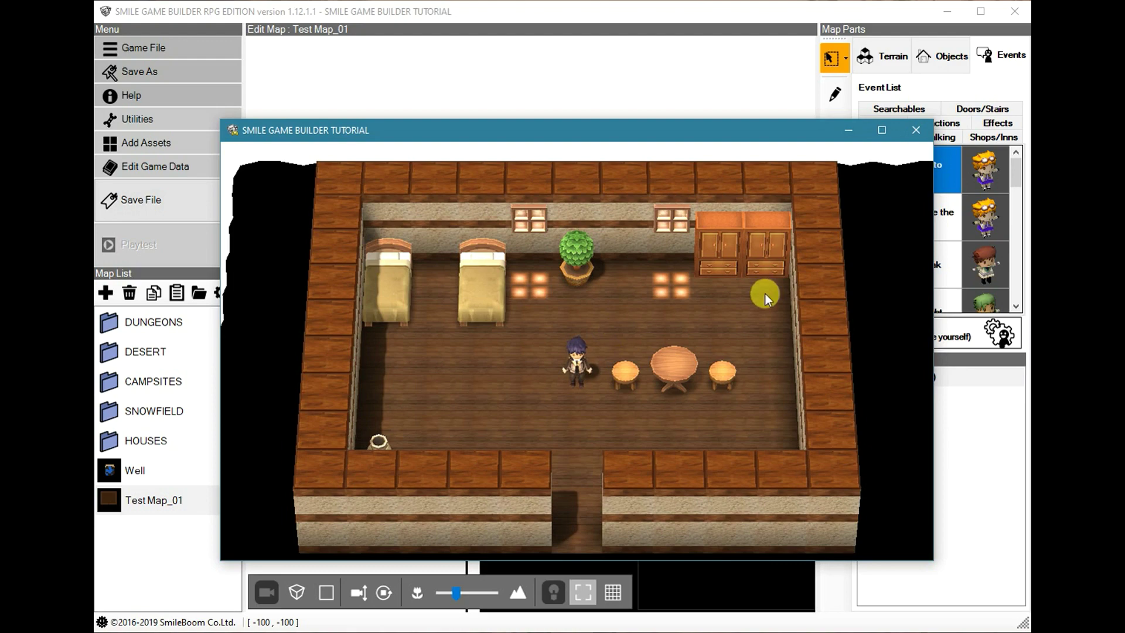
click(916, 129)
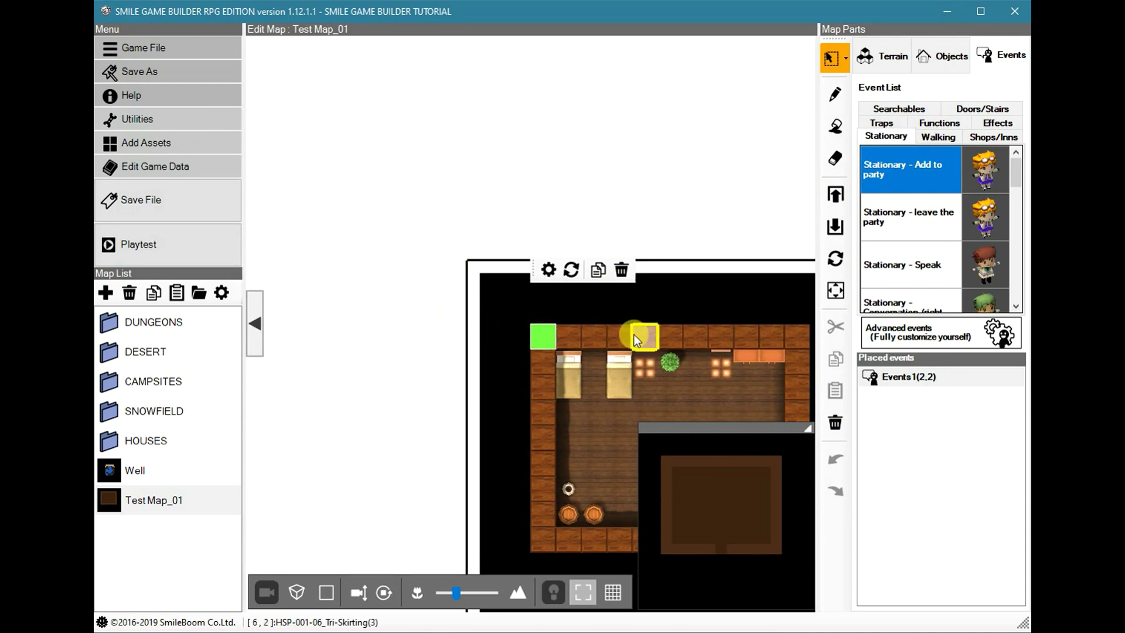
Change the text string of the second sheet's Display Text on Screen as Image panel in Events1 to "\h[1]'s TEST HOUSE\w[6]\^".
double_click(870, 375)
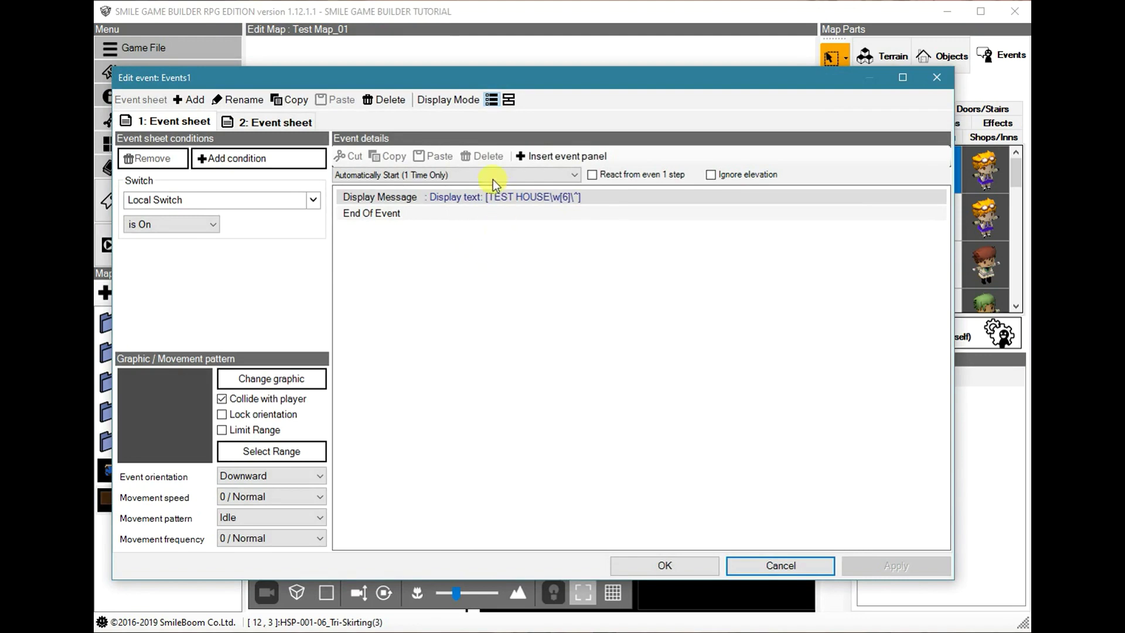
click(269, 122)
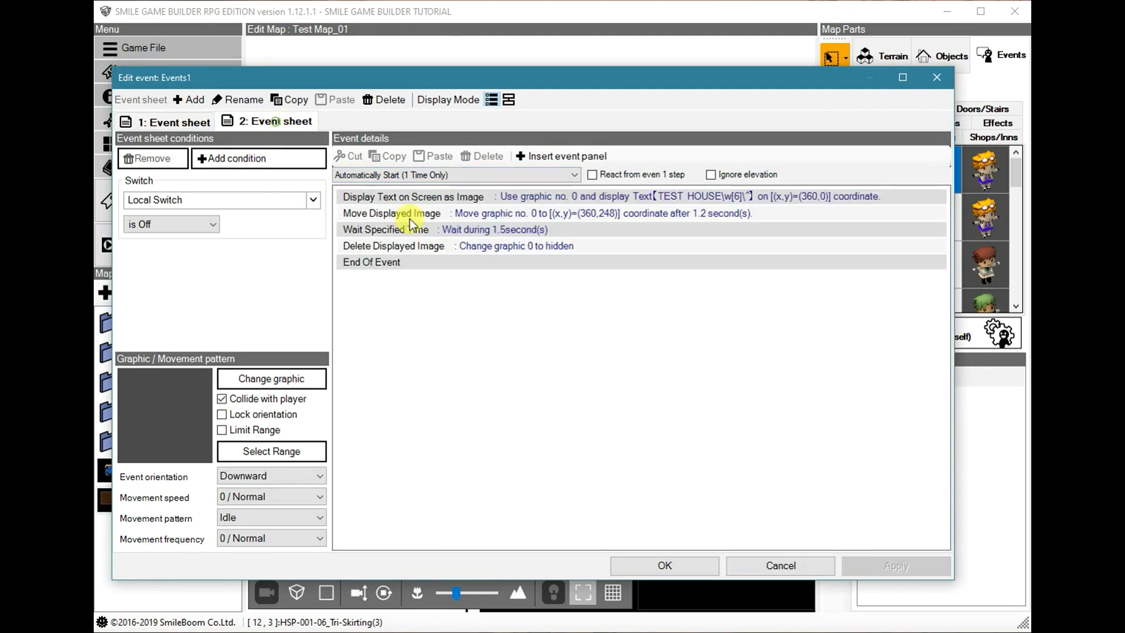
double_click(558, 198)
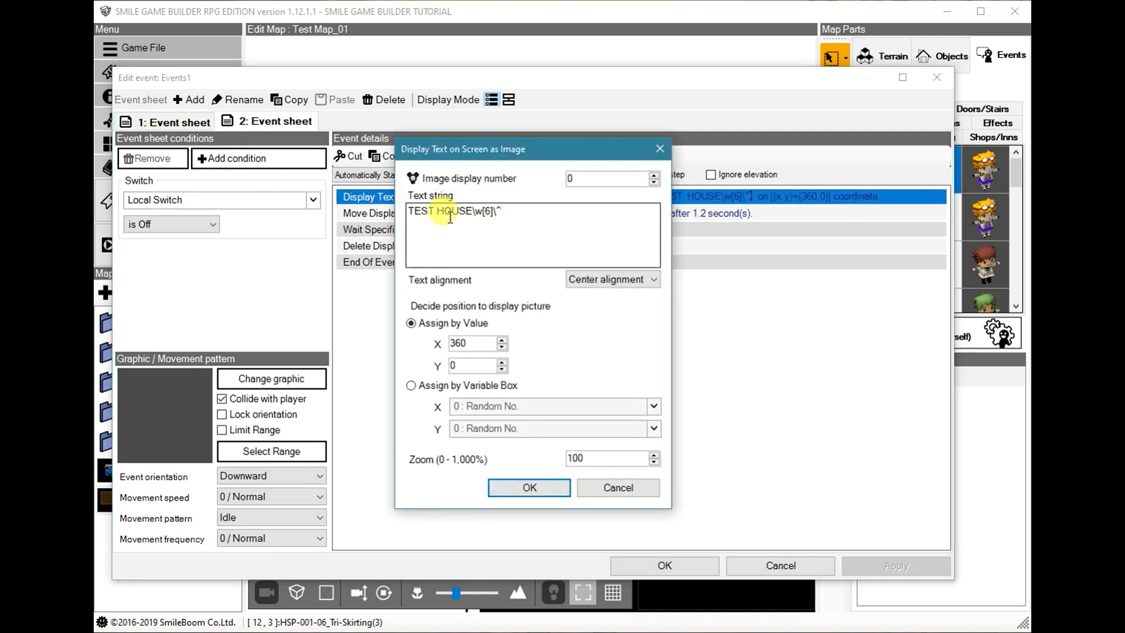
click(413, 211)
text(\H)
key(BackSpace)
text(h[1])
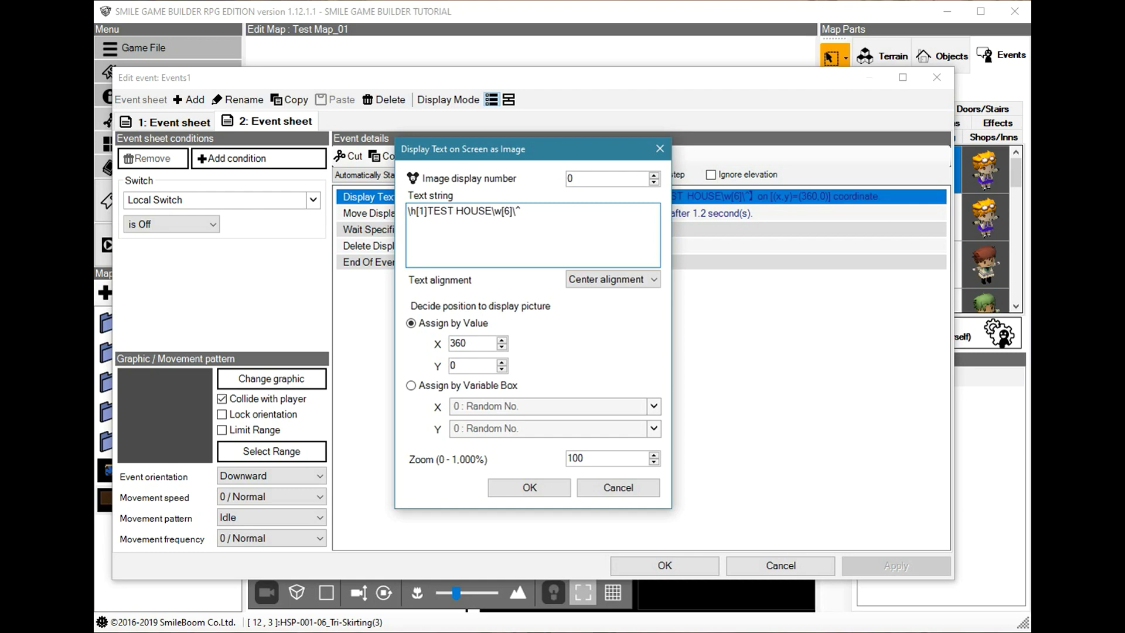
text('s)
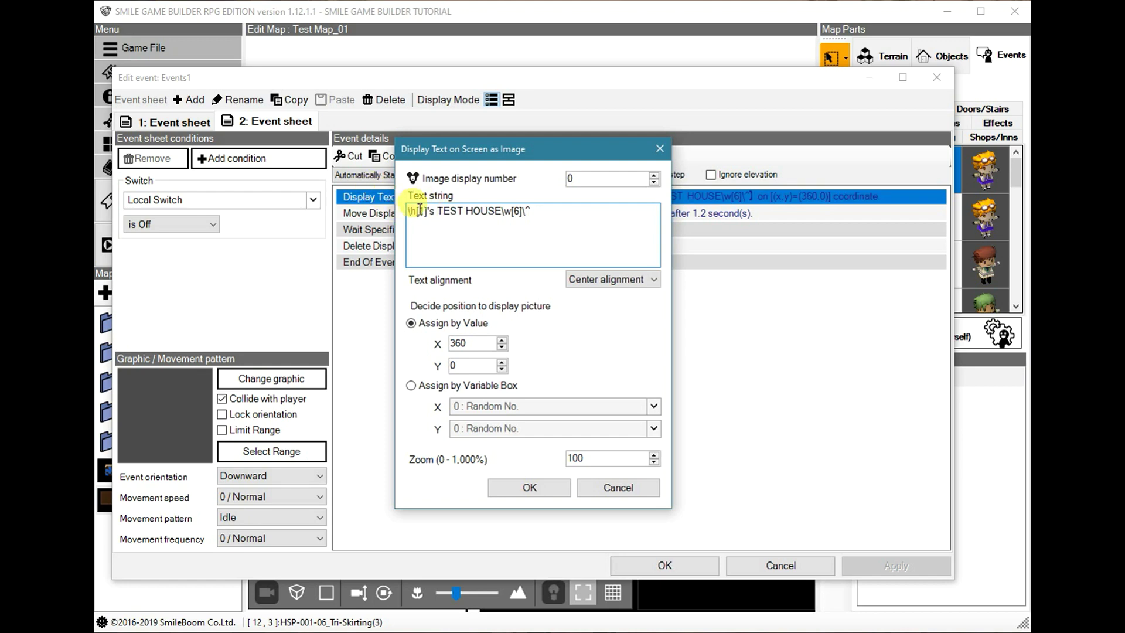
drag(418, 211, 399, 211)
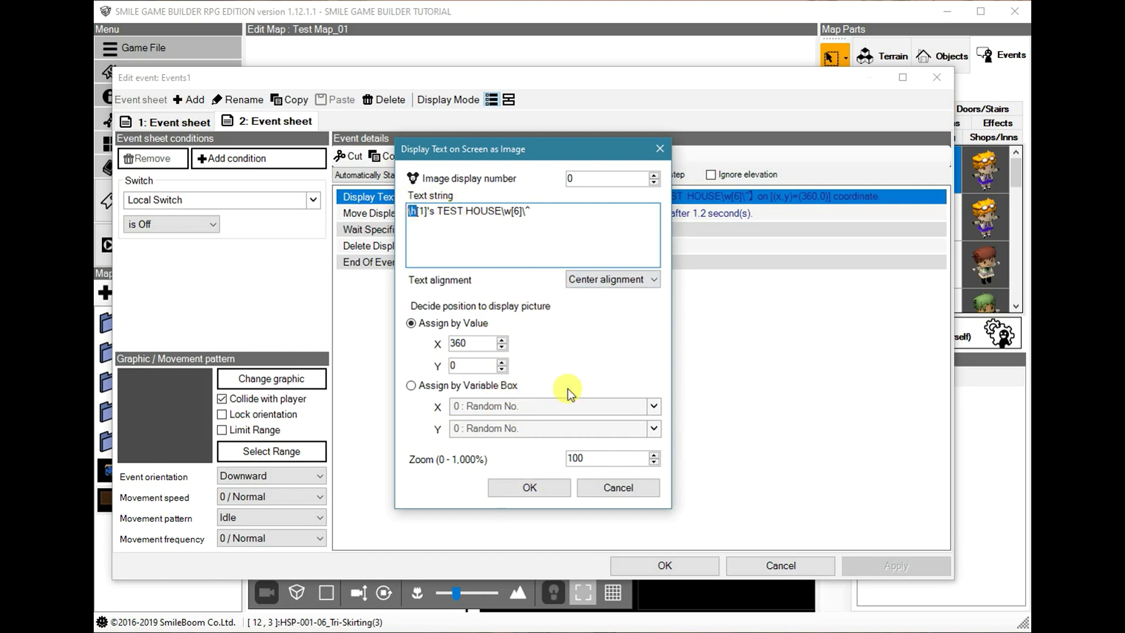
click(530, 488)
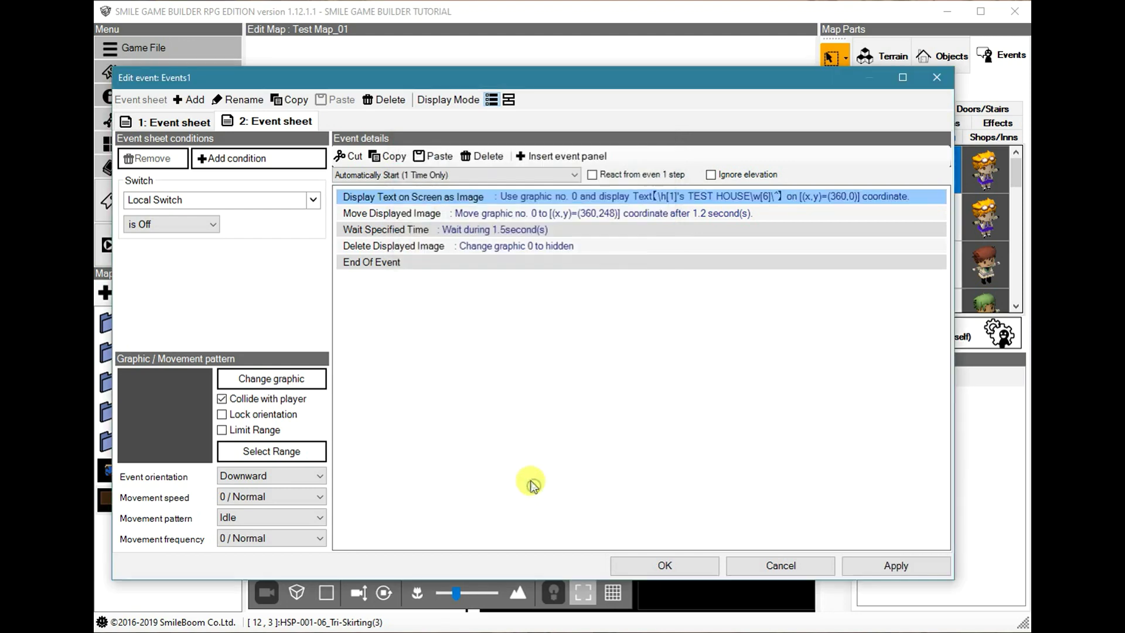
Confirm the Events1 event, playtest Test Map_01 to check the hero-name text image, and end the playtest.
click(650, 563)
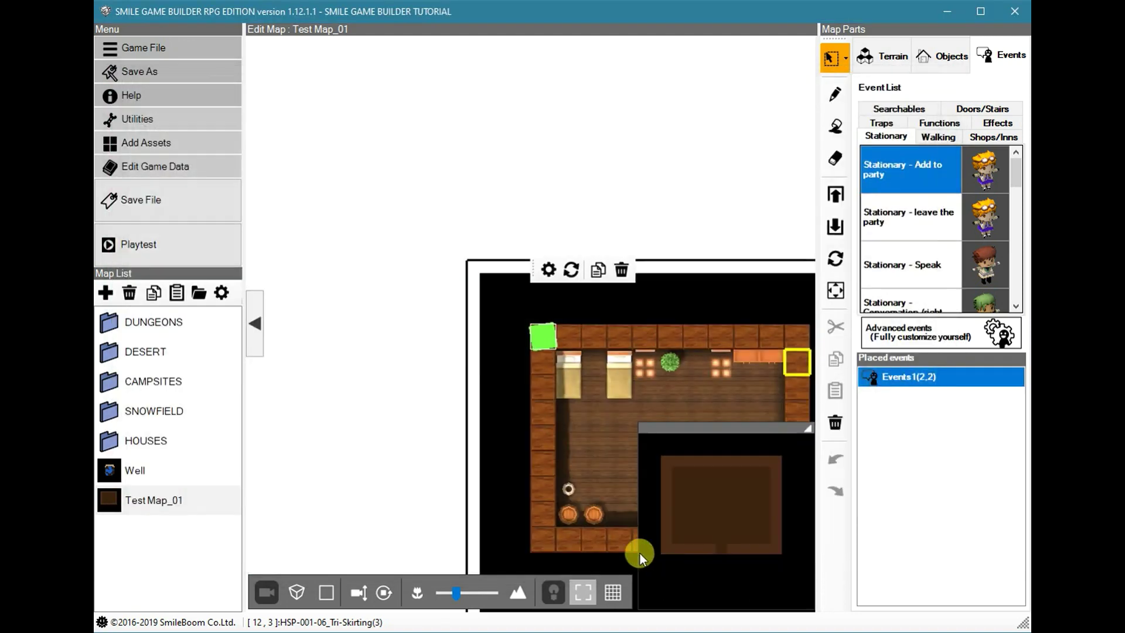
click(120, 249)
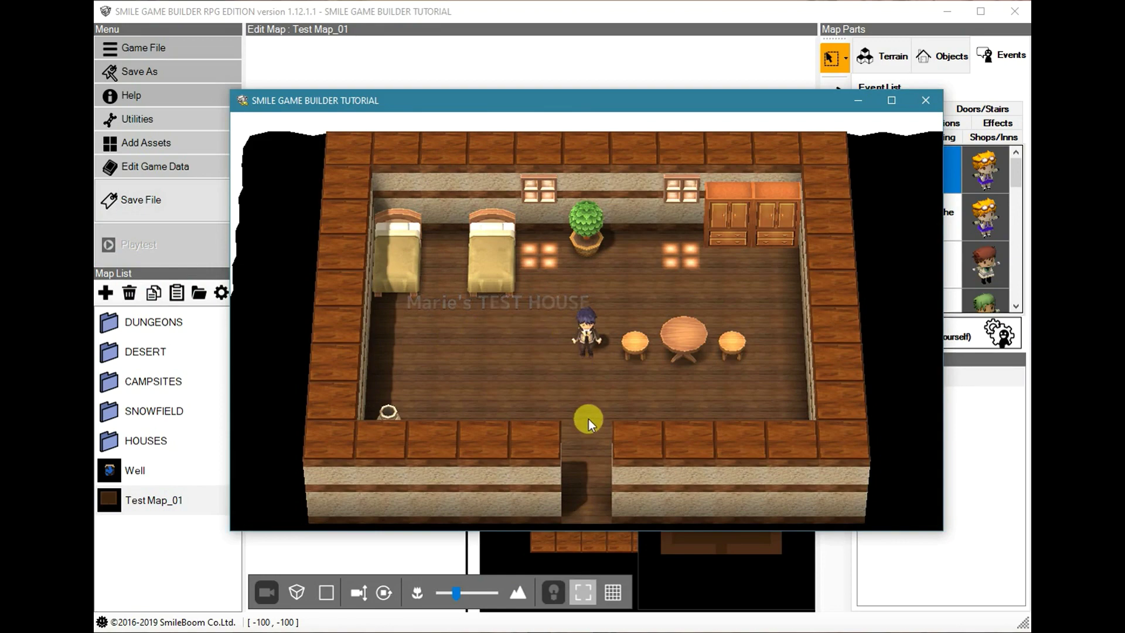
click(926, 101)
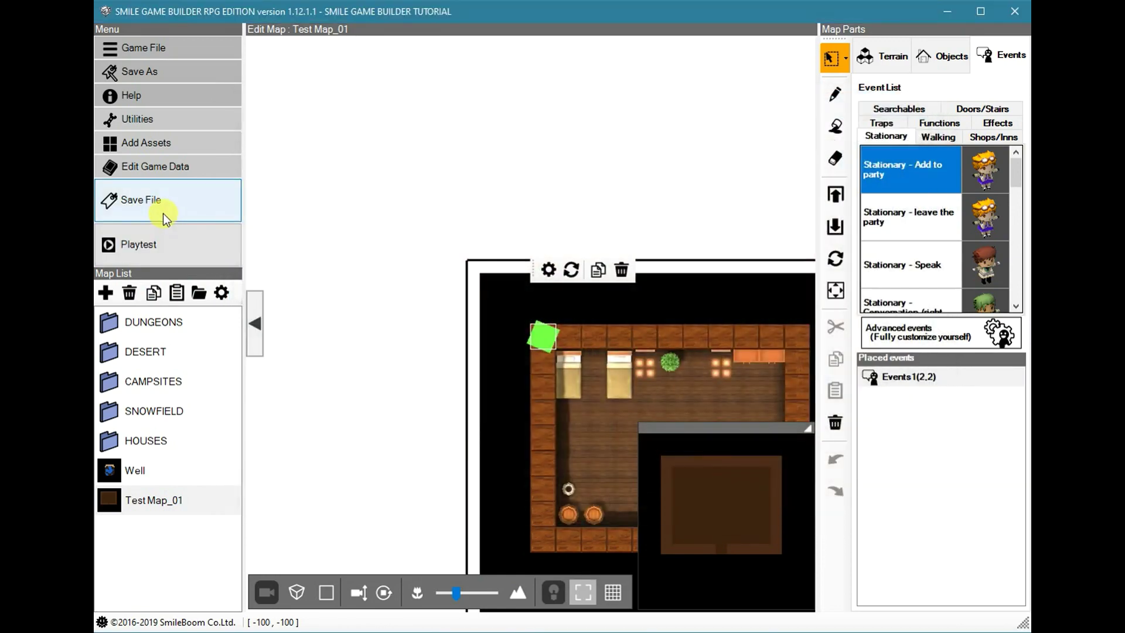
Examine the numbering of characters 002 and 003 in the game data and close it without changes.
click(158, 167)
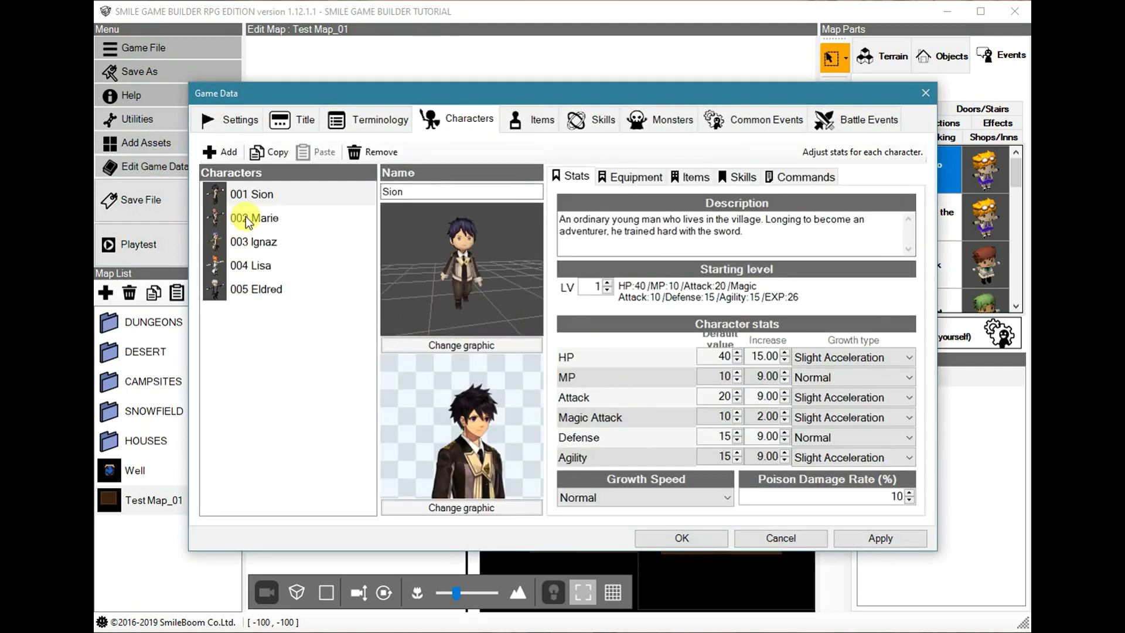
click(249, 220)
click(263, 243)
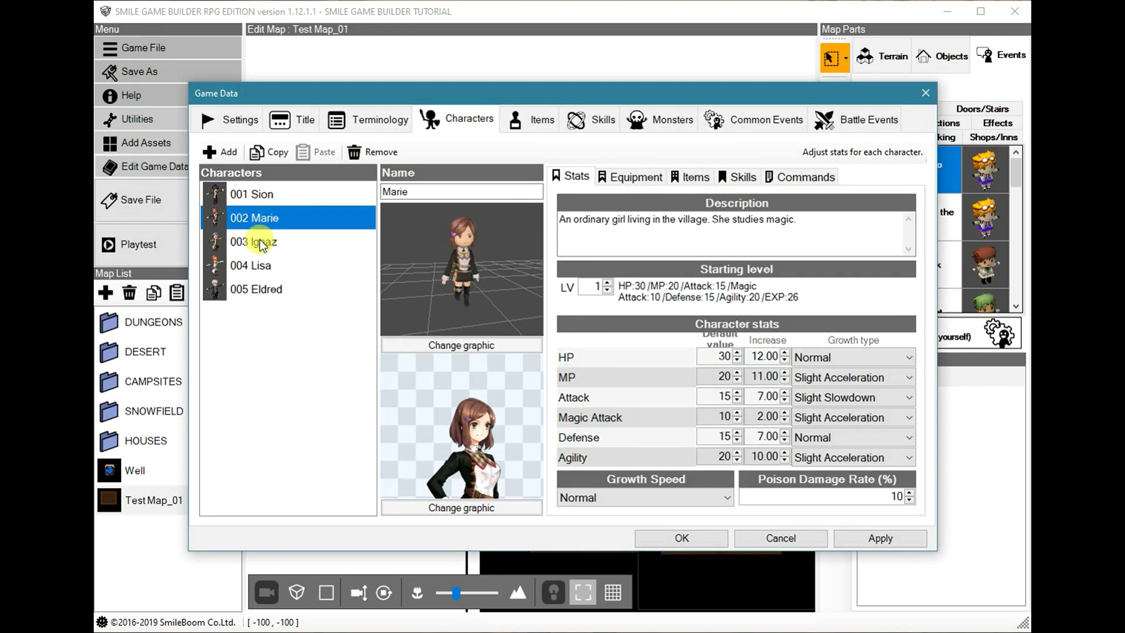
click(264, 245)
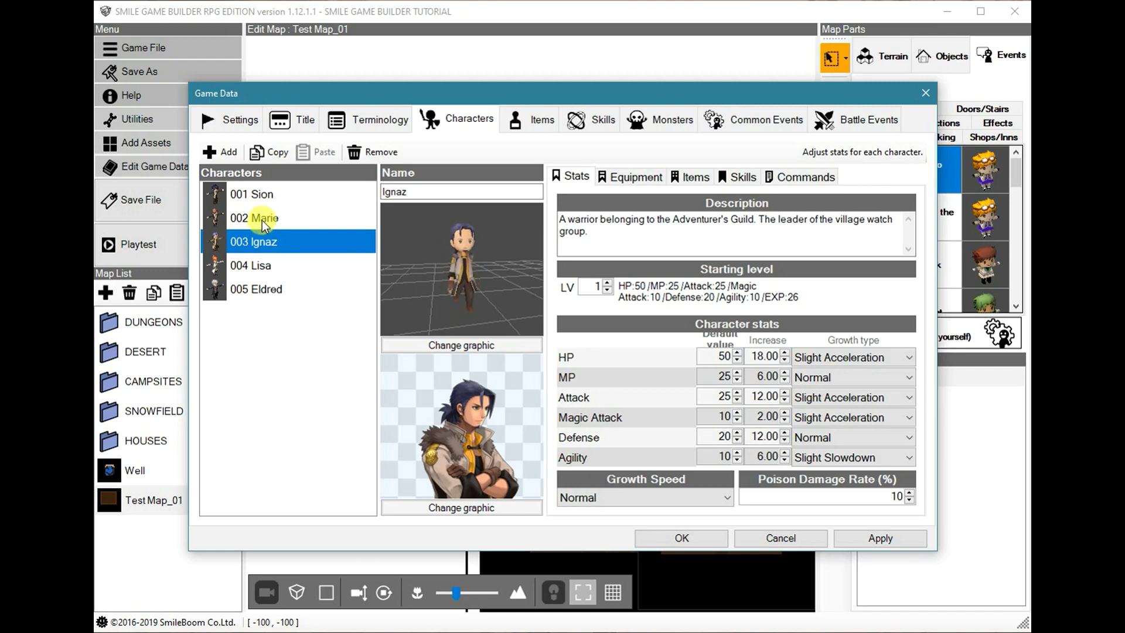
click(262, 221)
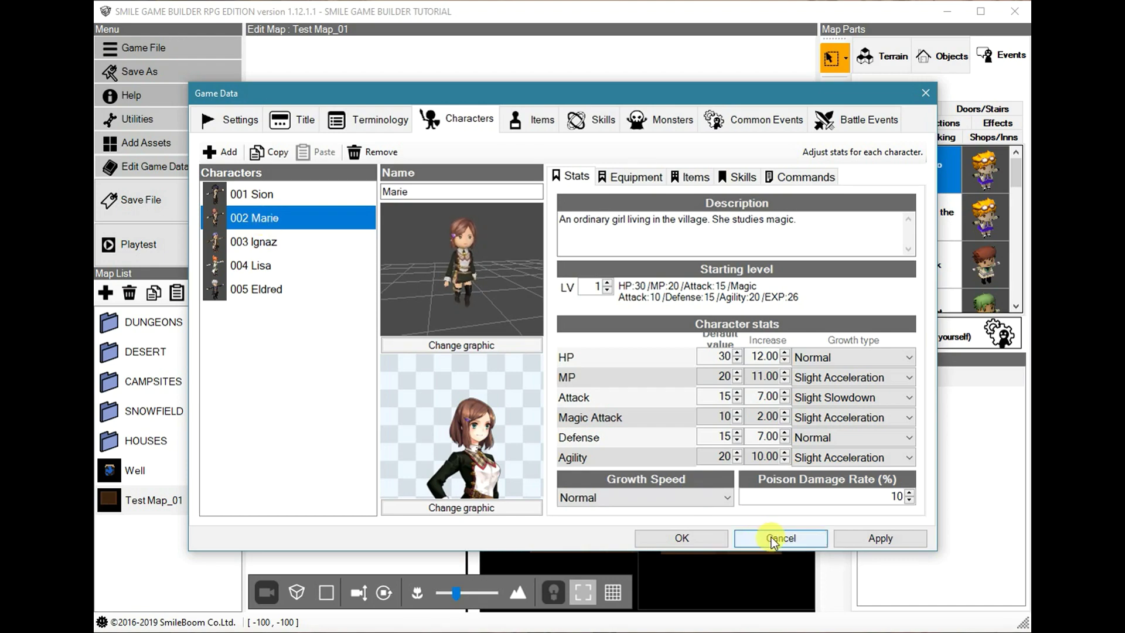
click(803, 545)
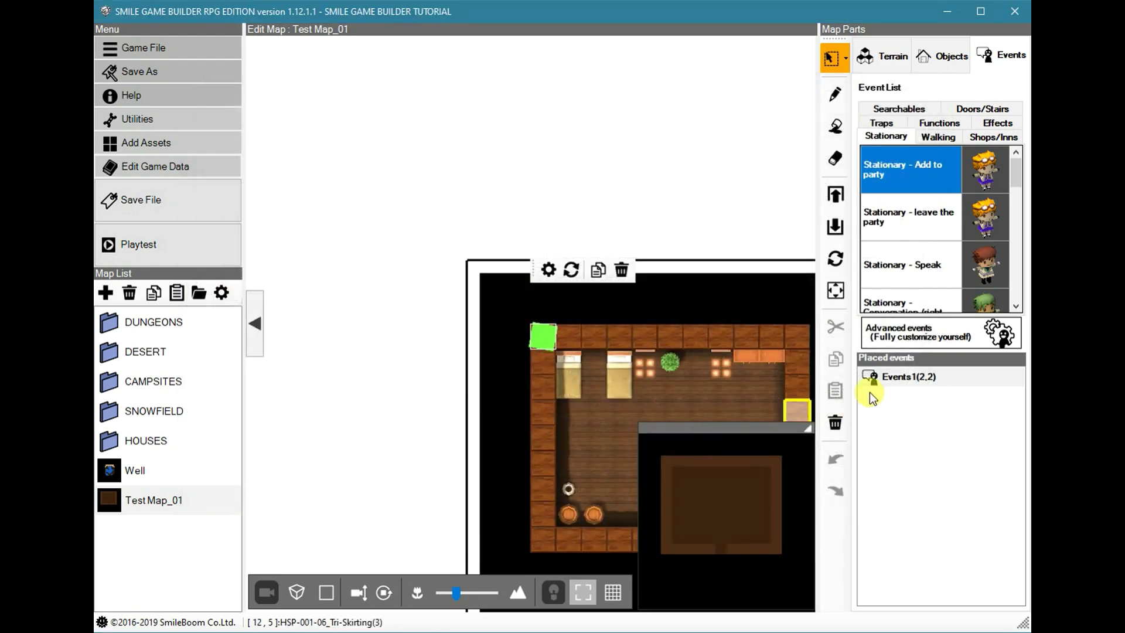
Review both event sheets of Events1 and the second sheet's Display Text on Screen as Image settings, and close the event without changes.
double_click(867, 380)
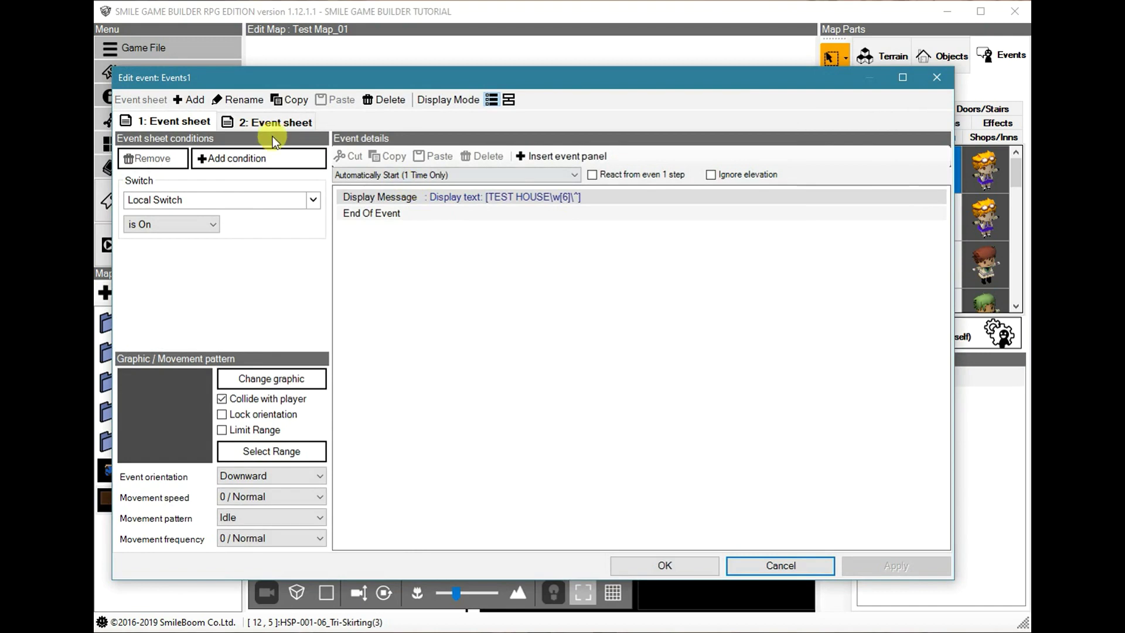
click(277, 126)
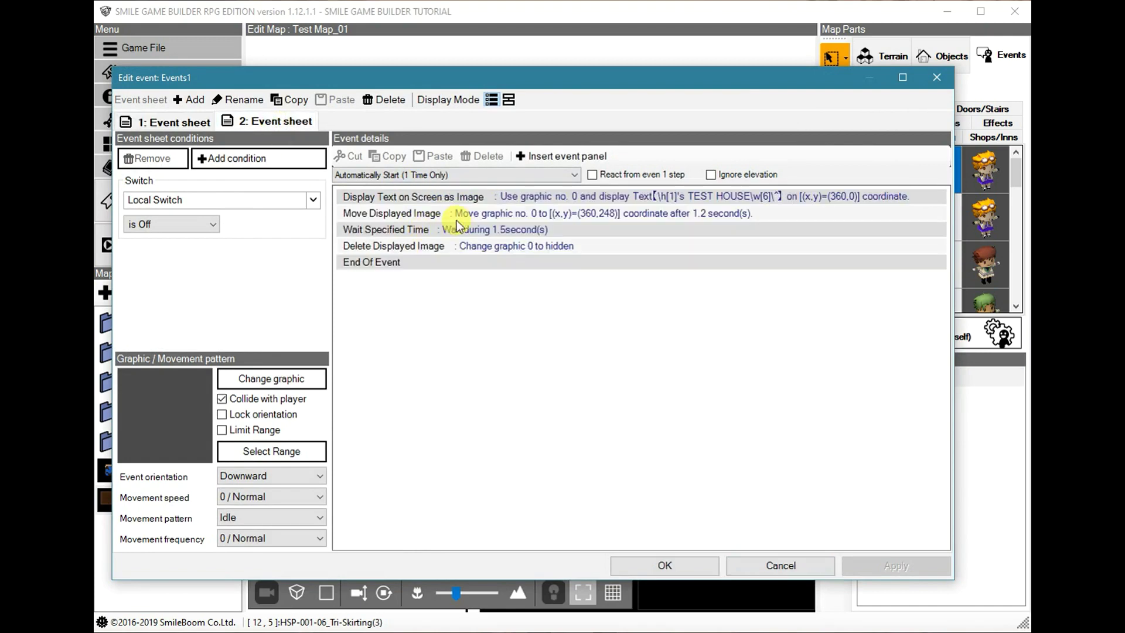
click(167, 122)
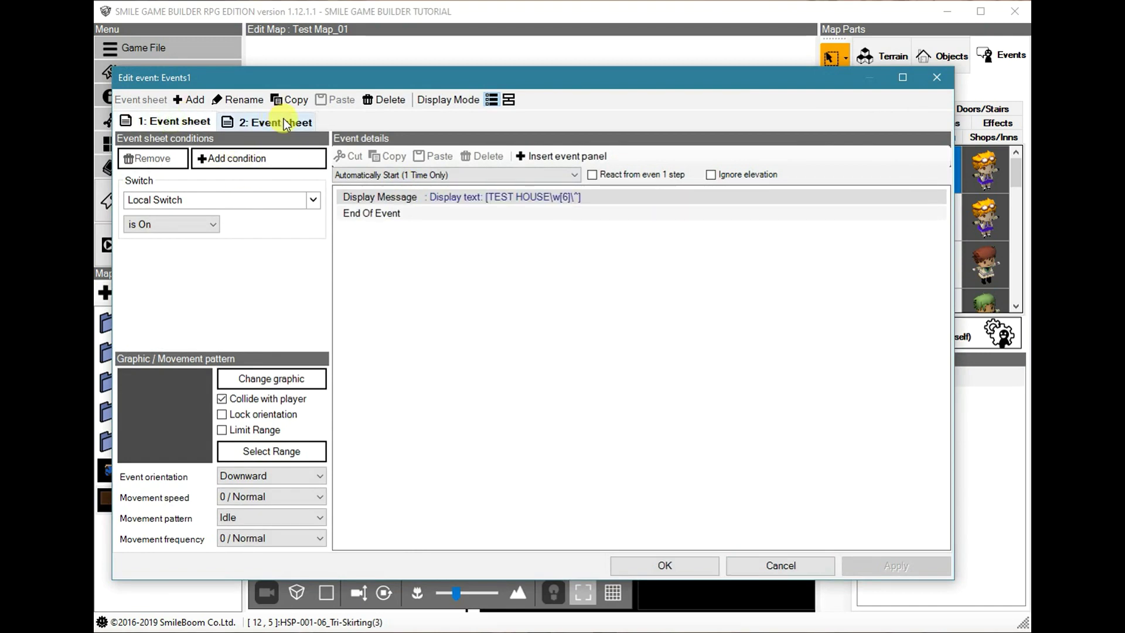
click(285, 123)
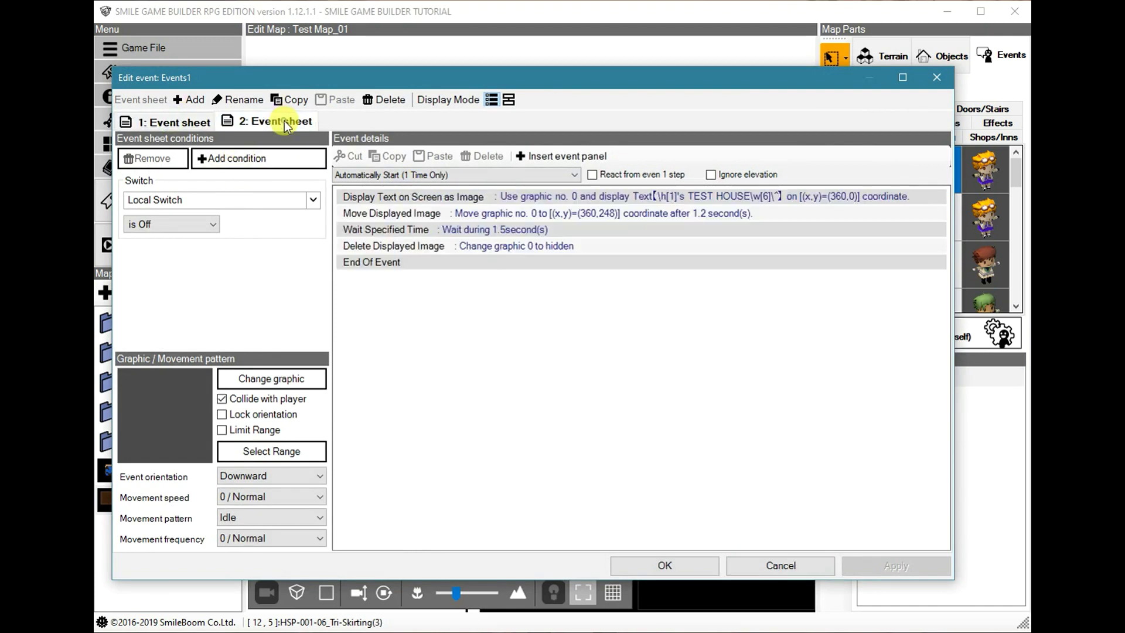
double_click(516, 204)
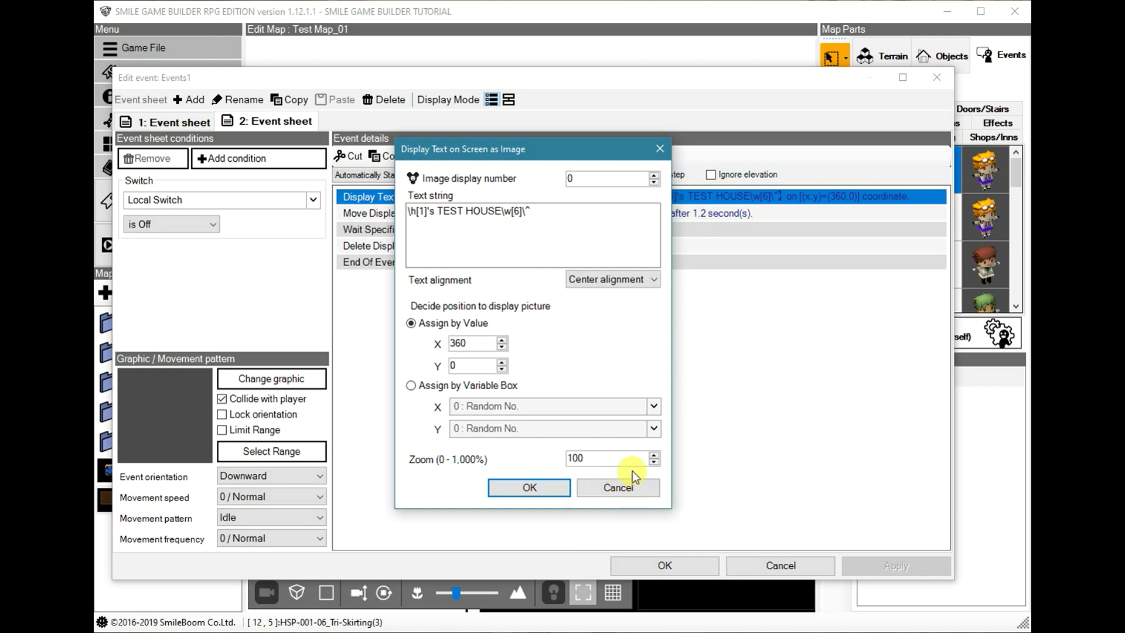
click(630, 489)
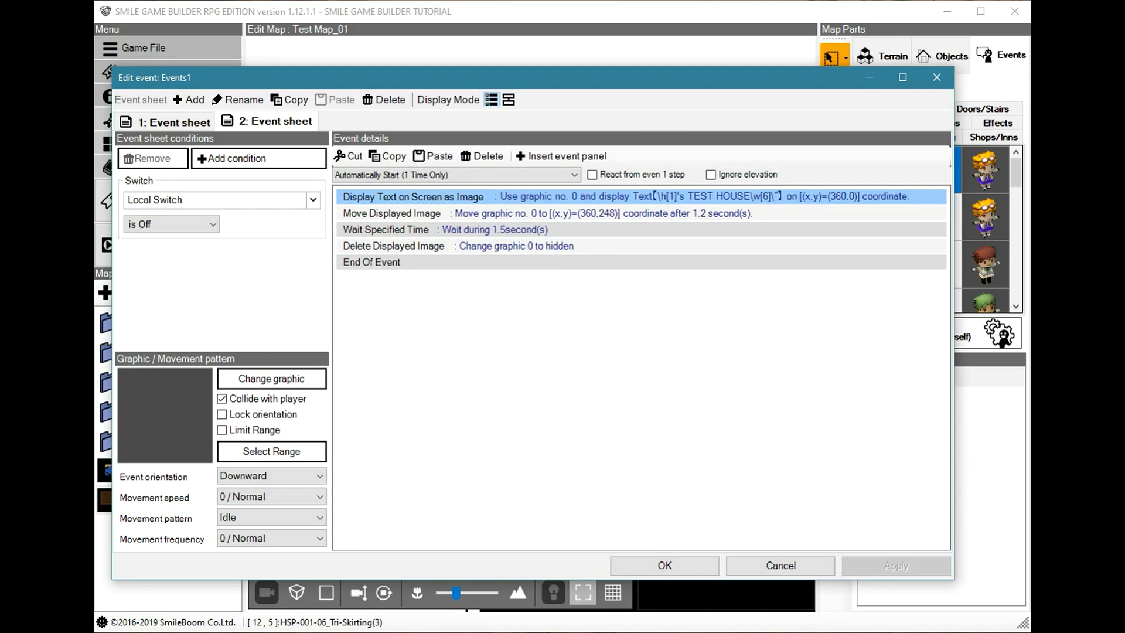
click(792, 567)
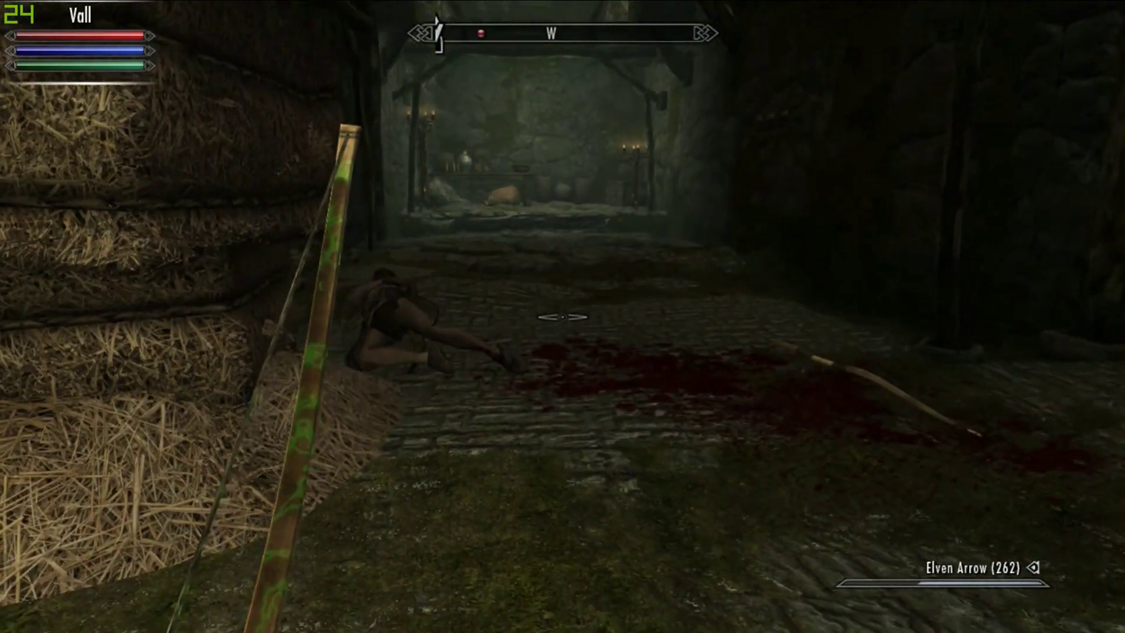
key(e)
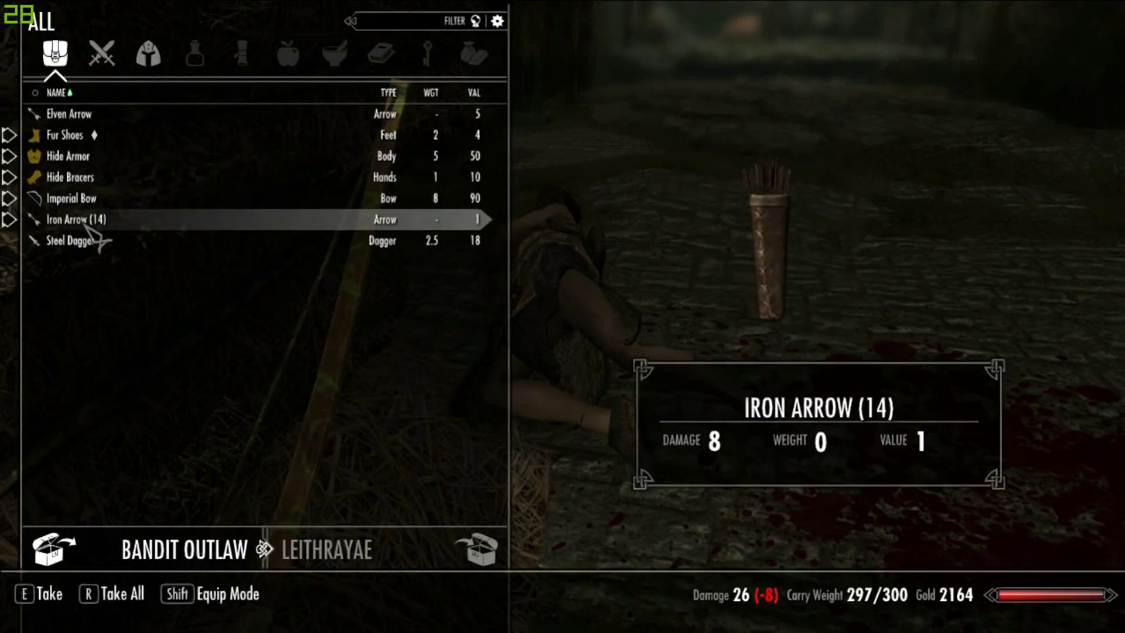
key(Tab)
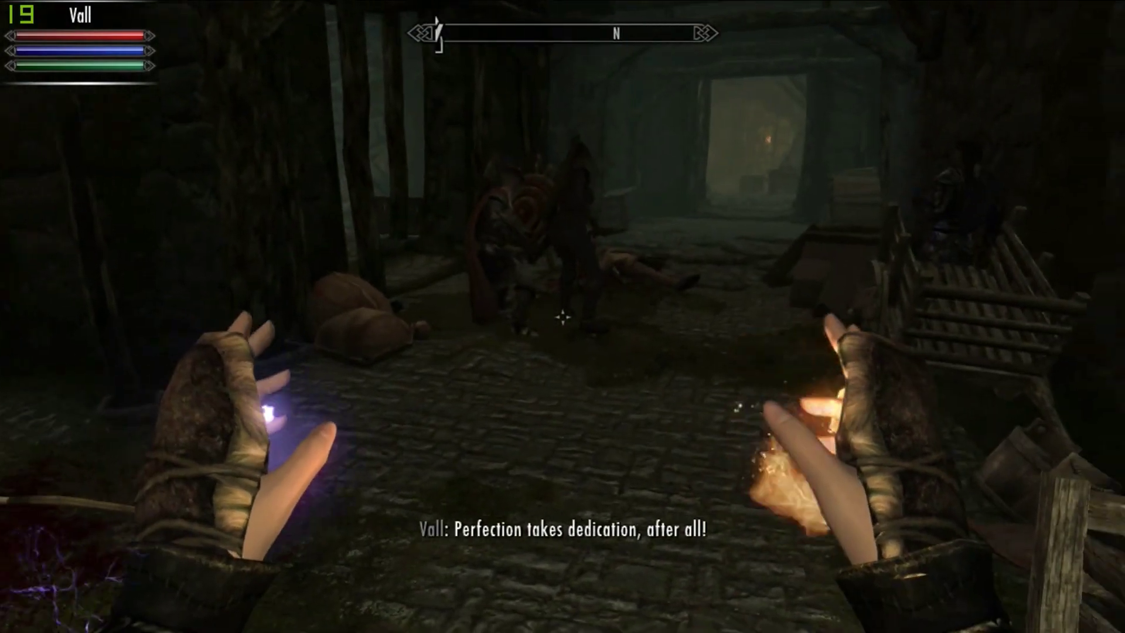
key(w)
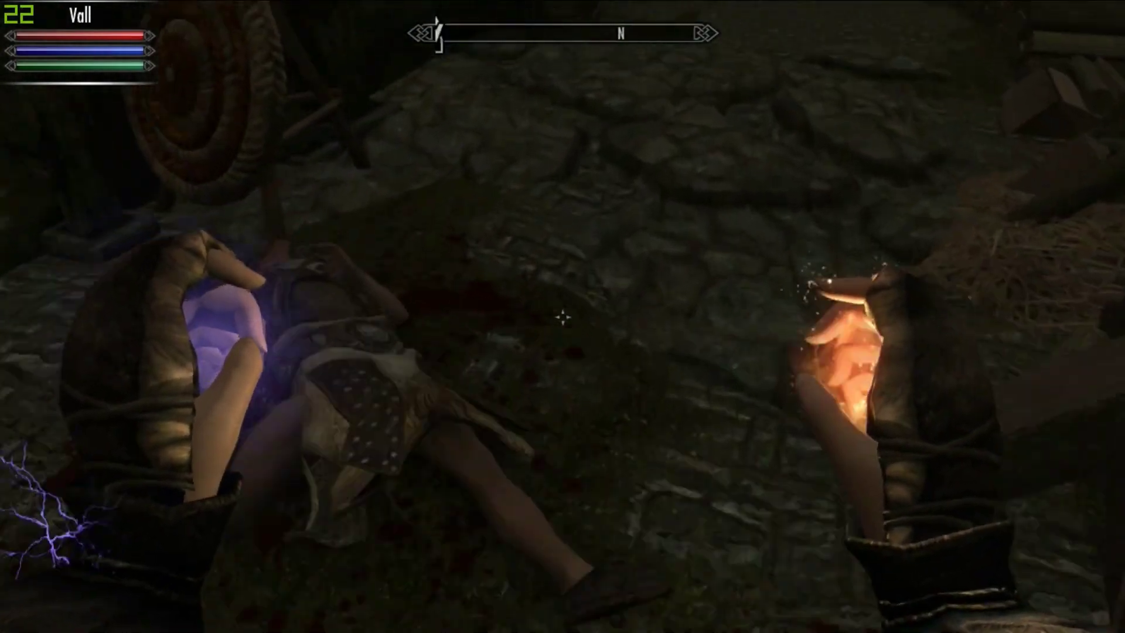
key(e)
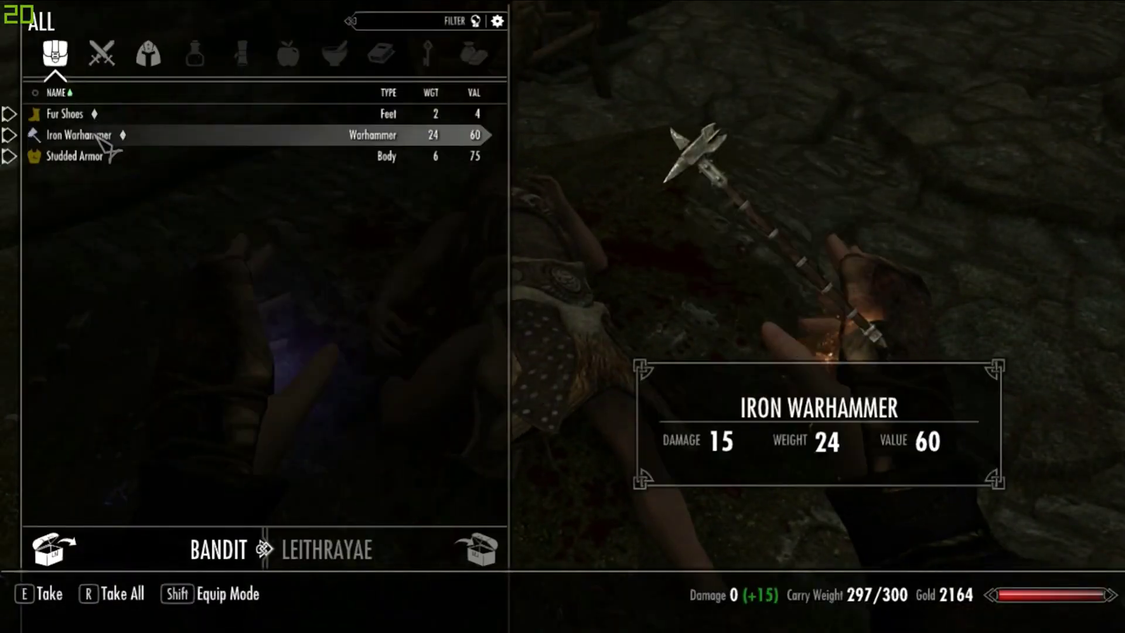
key(Tab)
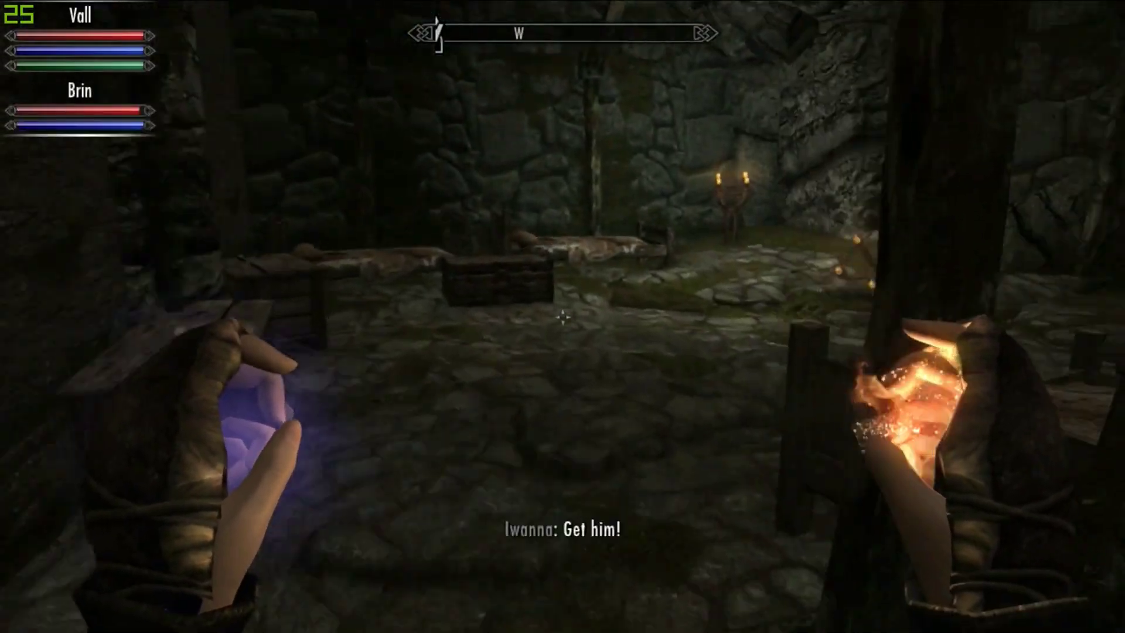
key(w)
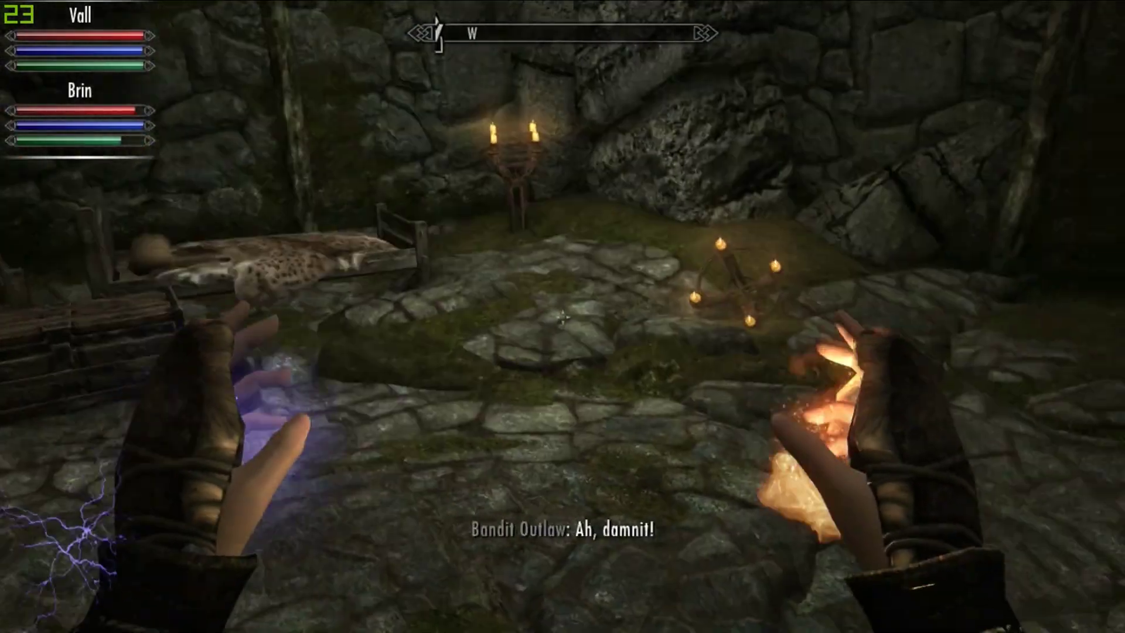
key(w)
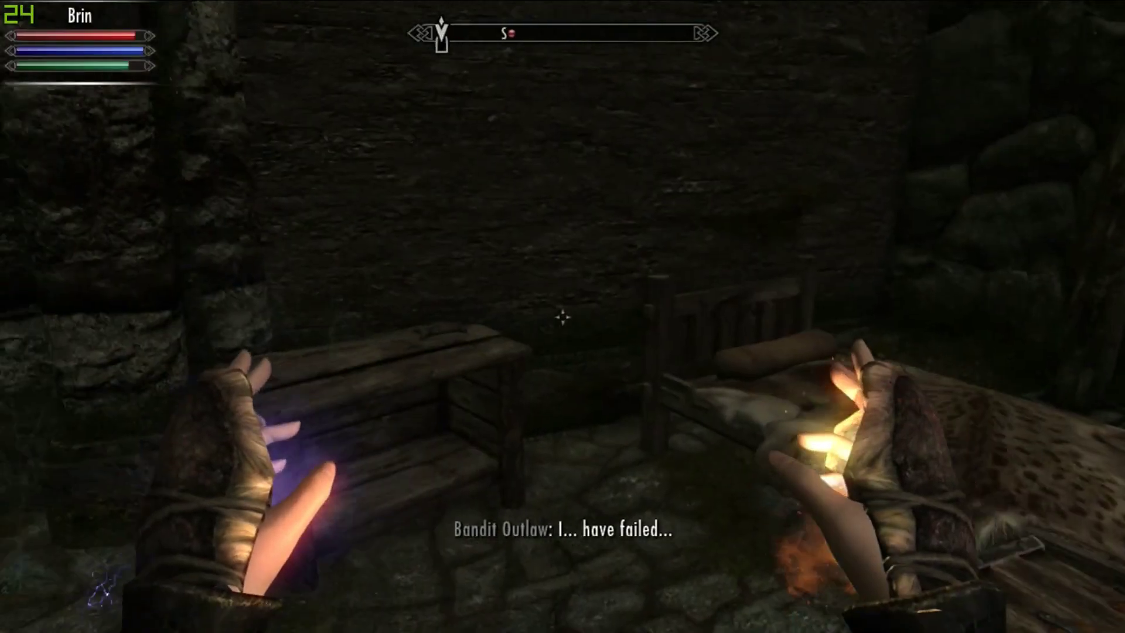
key(w)
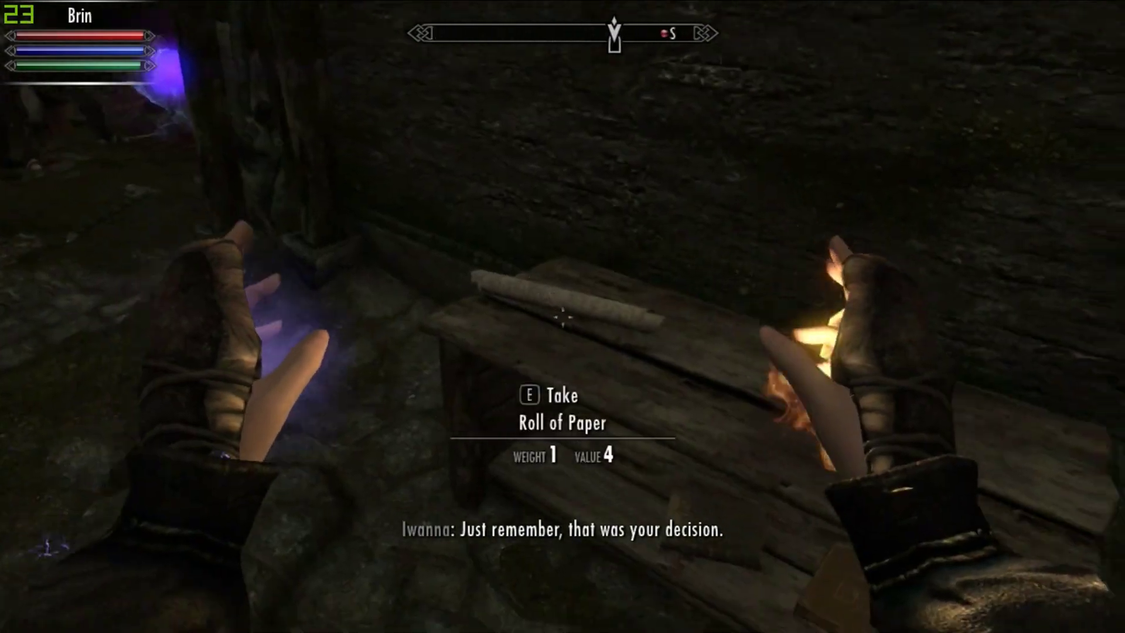
key(w)
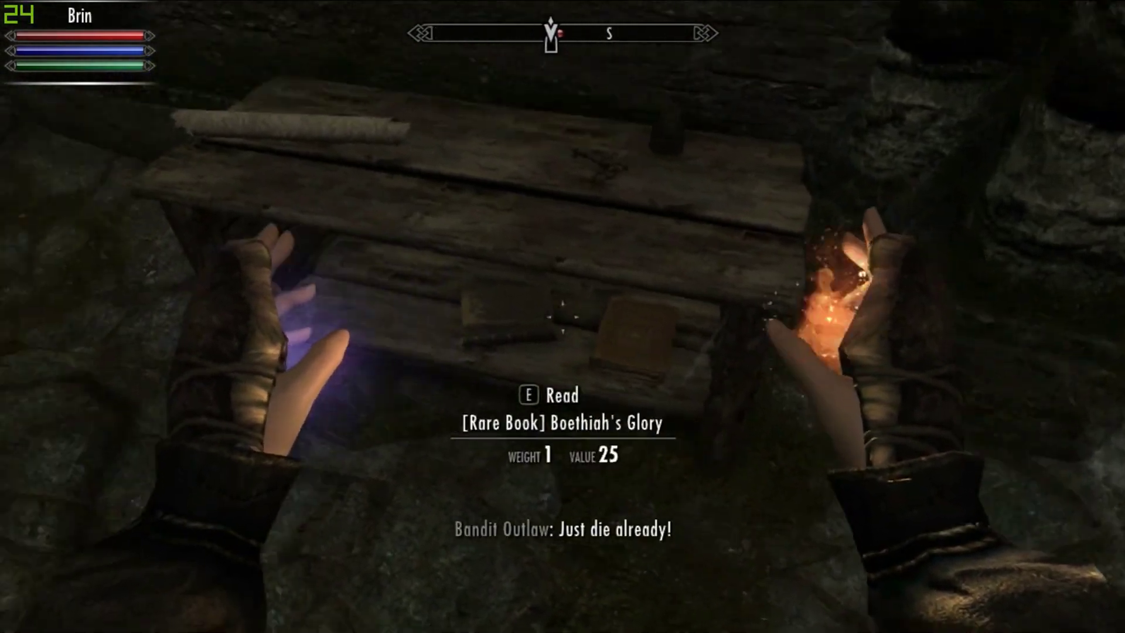
mouse_move(563, 316)
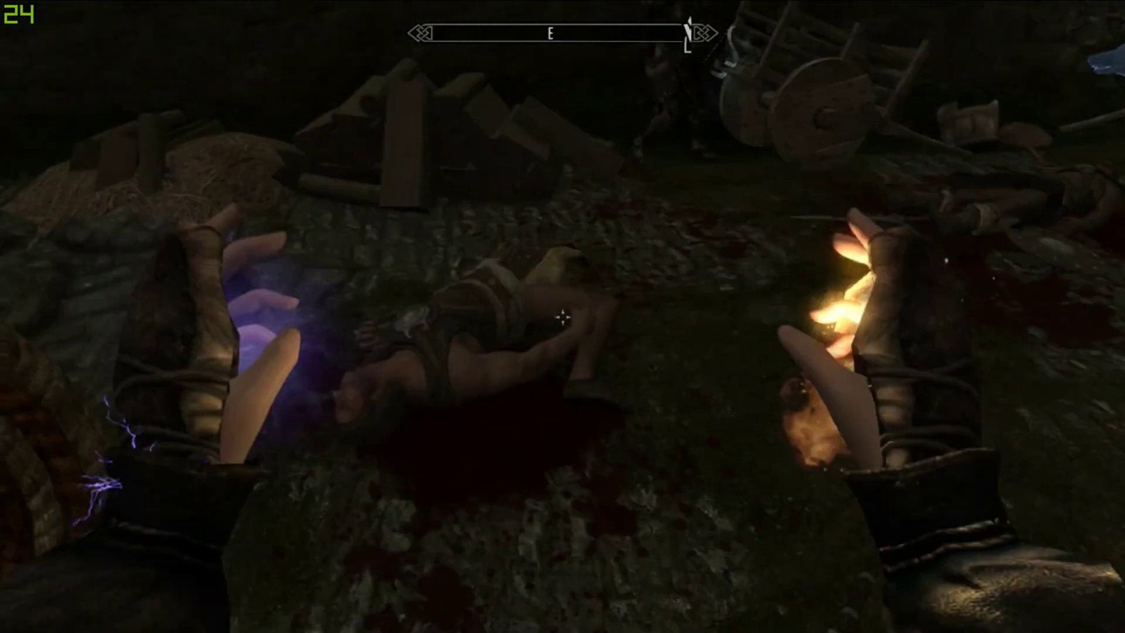
key(e)
key(Tab)
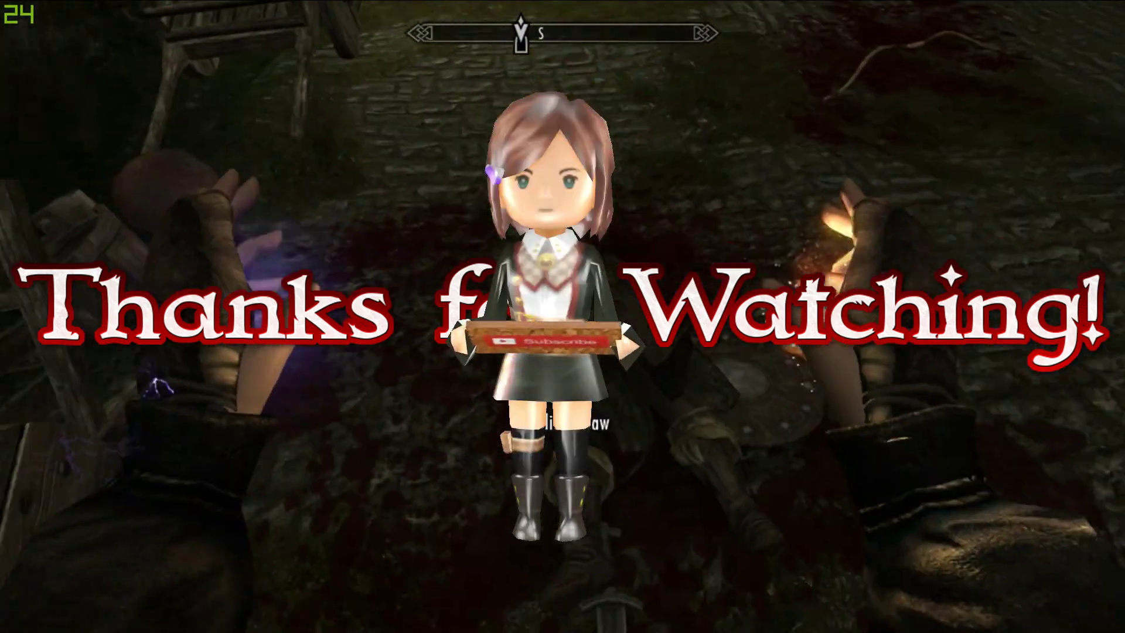
key(e)
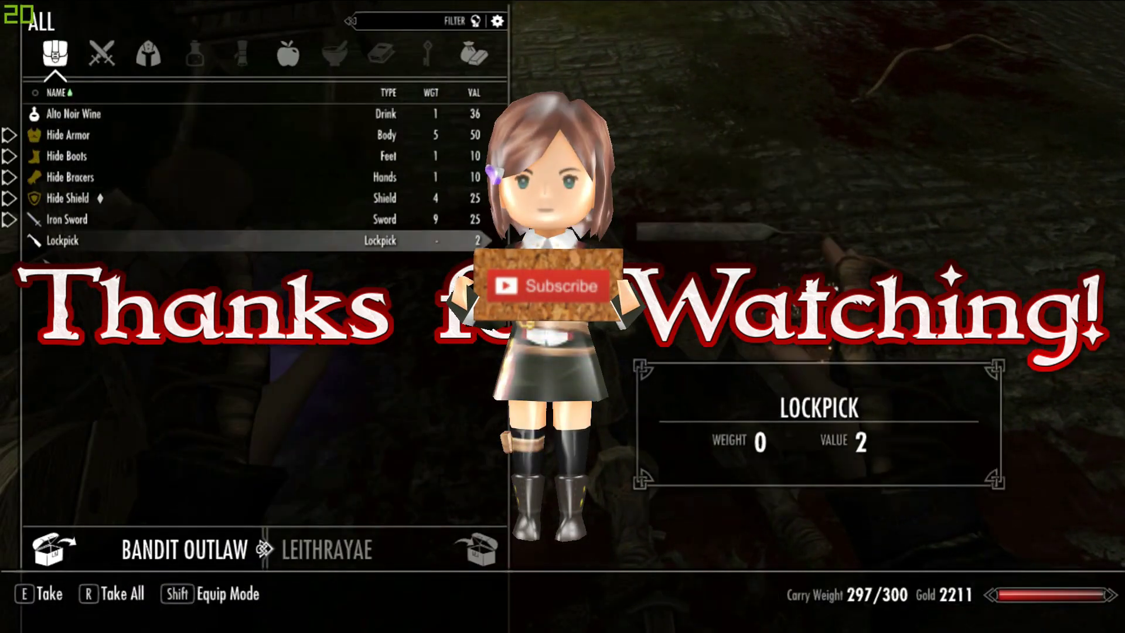
key(Tab)
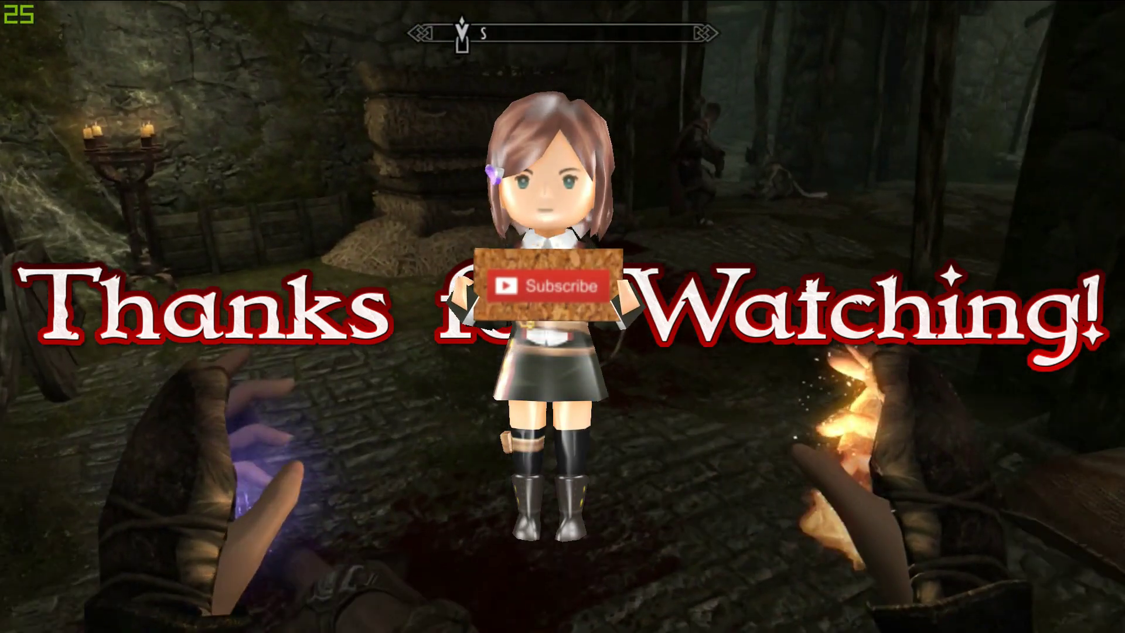
key(e)
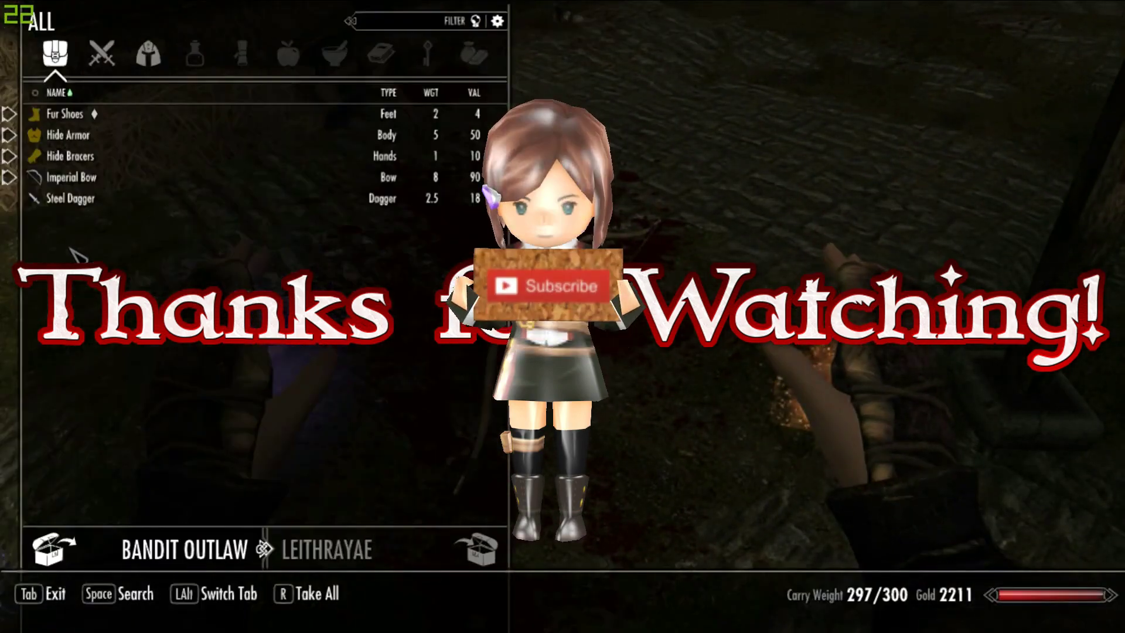
key(Tab)
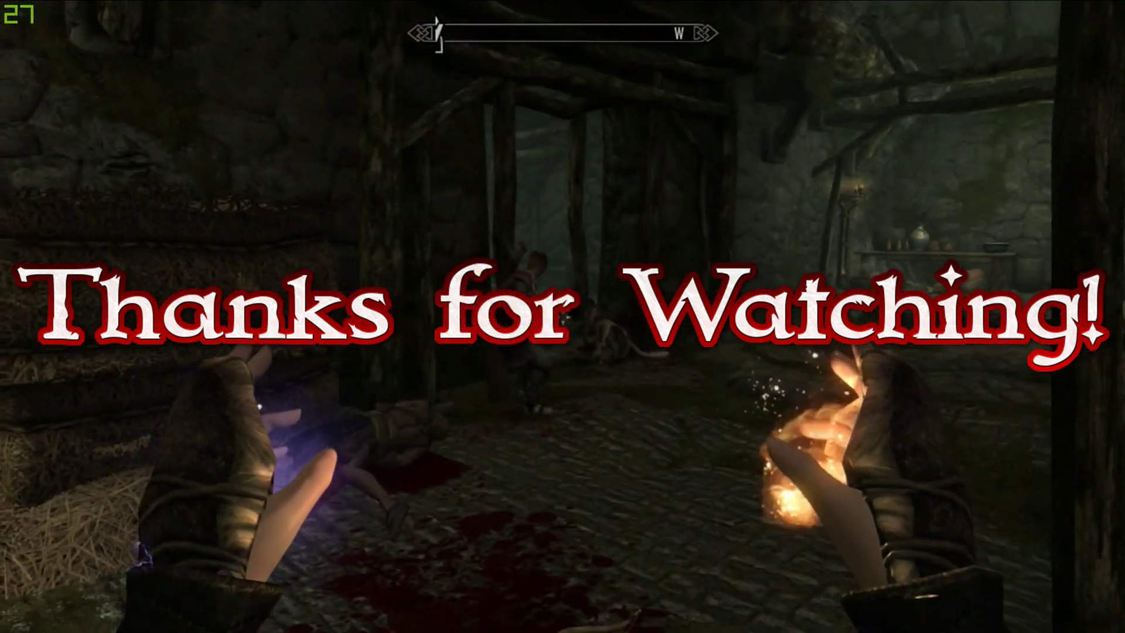